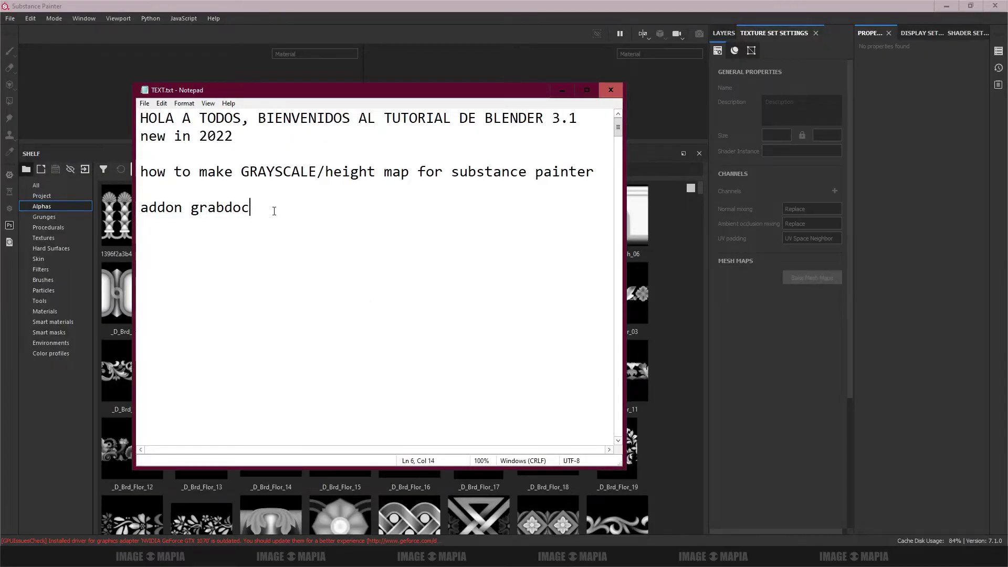
# Add the line 'so how to make alpha map for substance painter' to the Notepad notes
pyautogui.press('Return')
pyautogui.write('so ow')
pyautogui.press('BackSpace')
pyautogui.press('BackSpace')
pyautogui.write('how to make a')
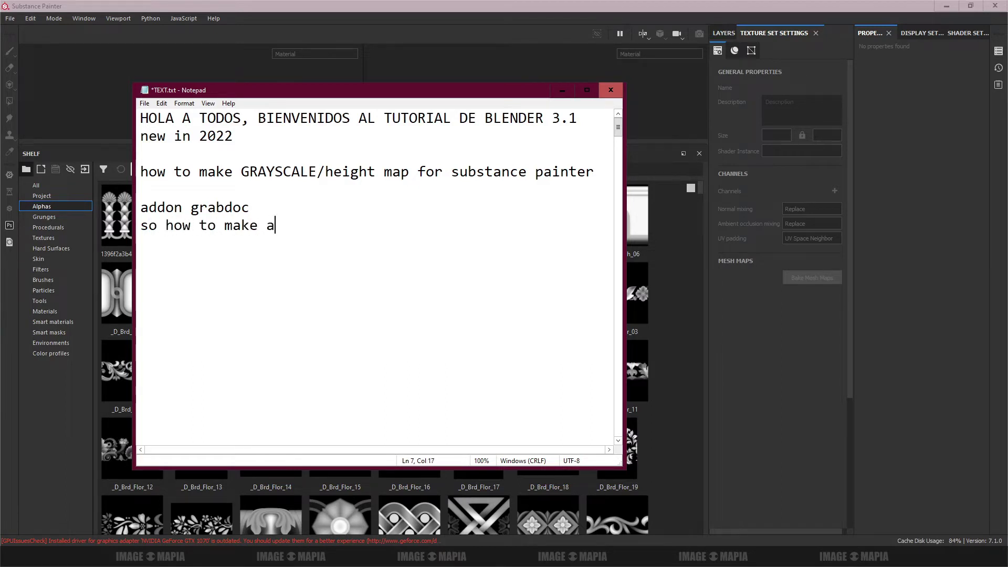
pyautogui.write('lpha map for subs')
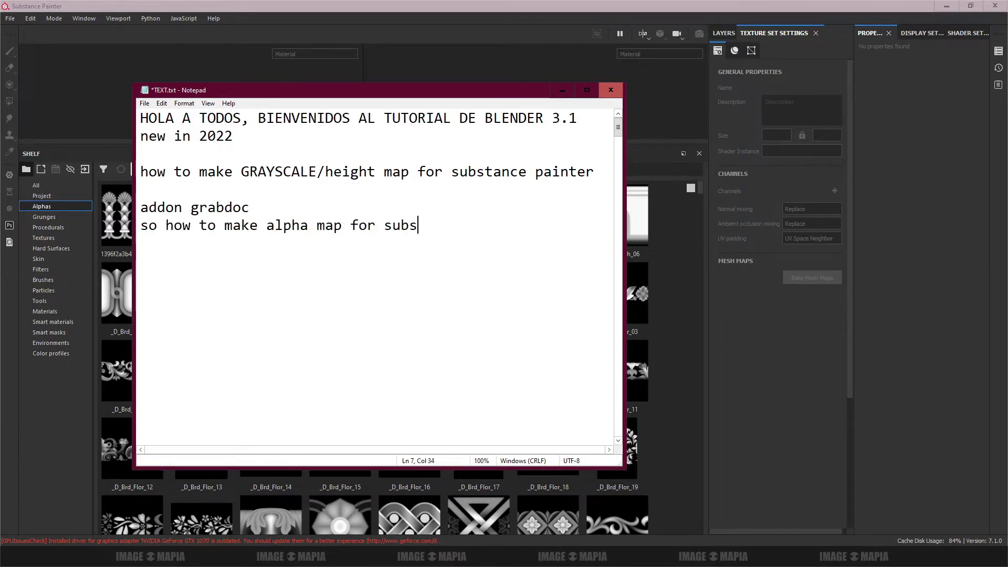
pyautogui.write('tance painter')
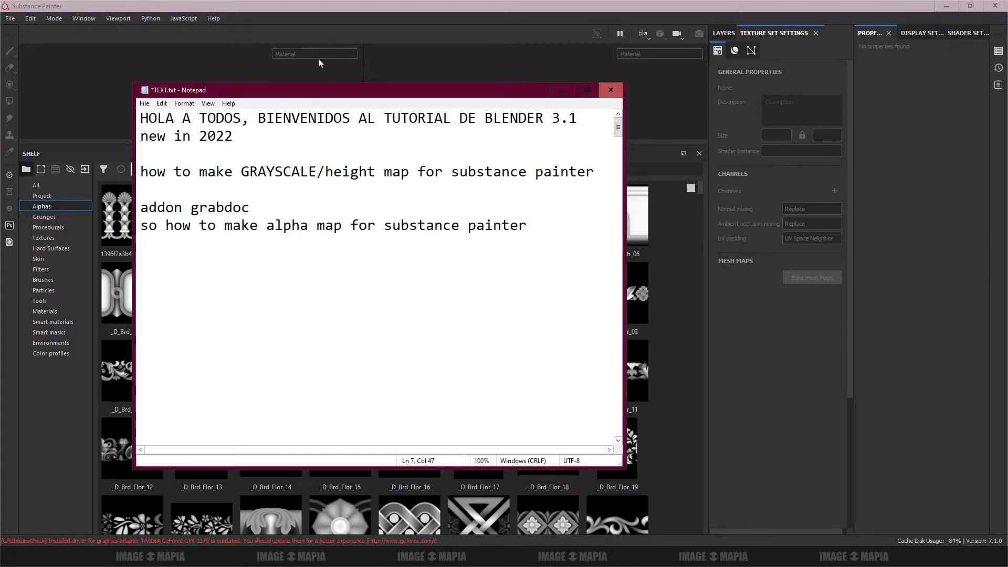
# Move the notes right, add 'alpha map', and place the blender folder beside them
pyautogui.moveTo(363, 94); pyautogui.dragTo(743, 91)
pyautogui.write('a')
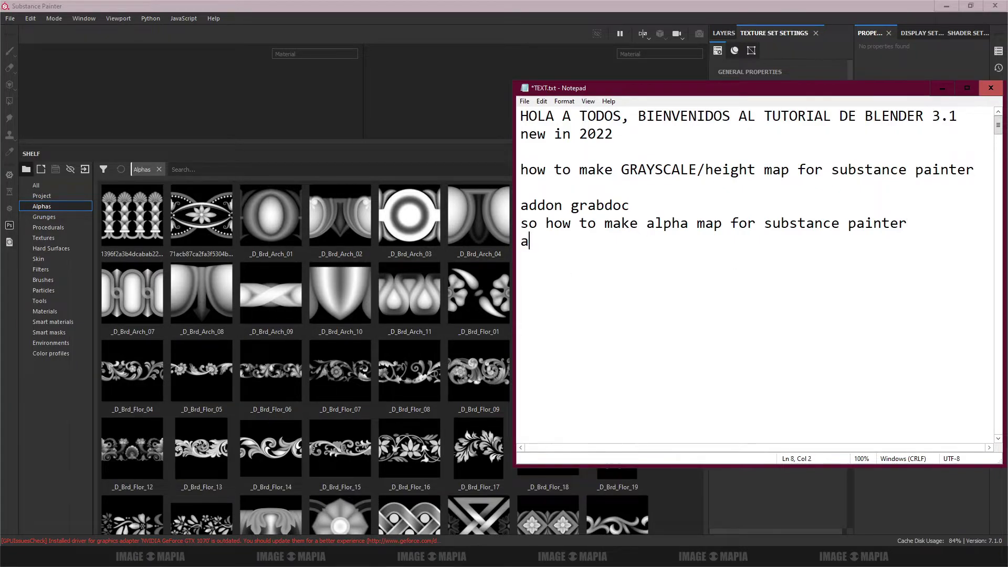
pyautogui.write('lpha map')
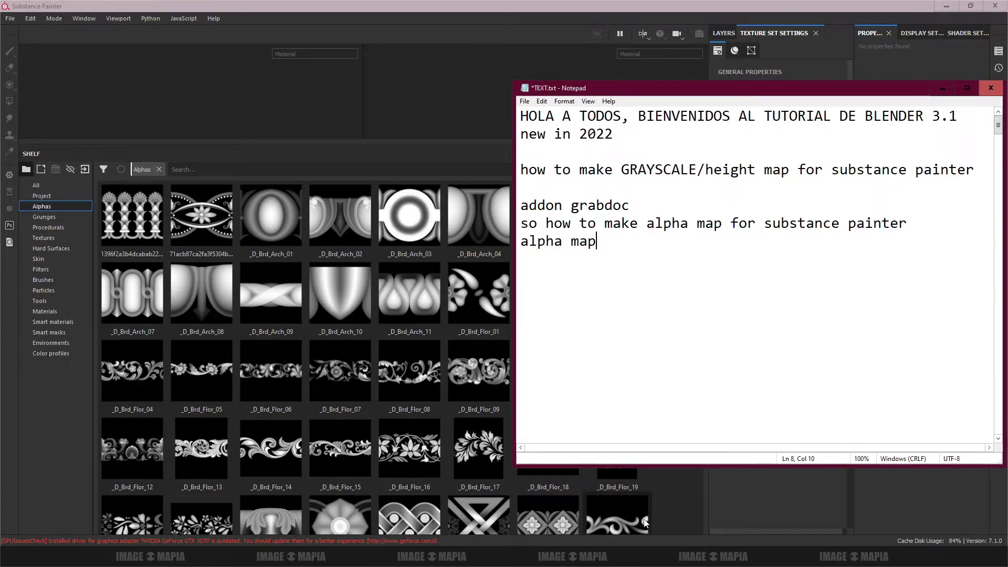
pyautogui.click(593, 556)
pyautogui.moveTo(572, 165)
pyautogui.mouseDown()
pyautogui.moveTo(377, 115)
pyautogui.moveTo(265, 120)
pyautogui.mouseUp()
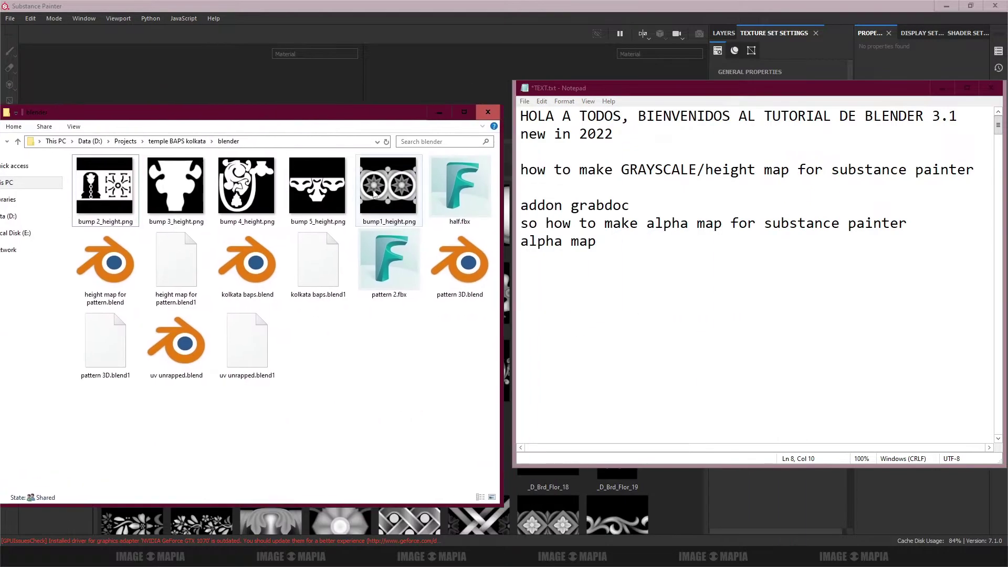
# Preview the bump1_height.png height map at full size
pyautogui.click(387, 189)
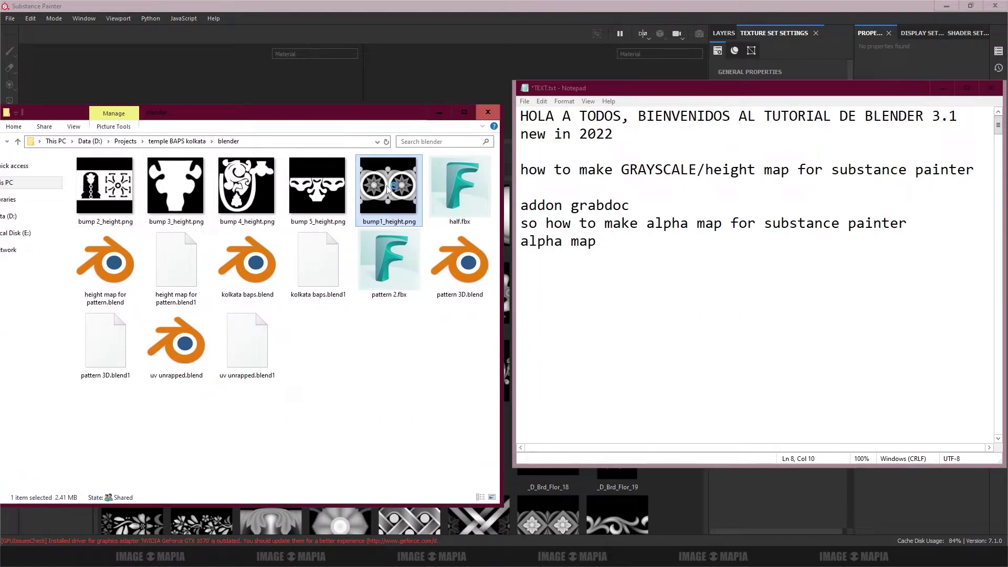
pyautogui.doubleClick(386, 185)
pyautogui.press('Escape')
# Note 'this is alpha map from blender. how to make it' and '1 draw something in inkscape/illustrator'
pyautogui.click(604, 250)
pyautogui.write(', thi')
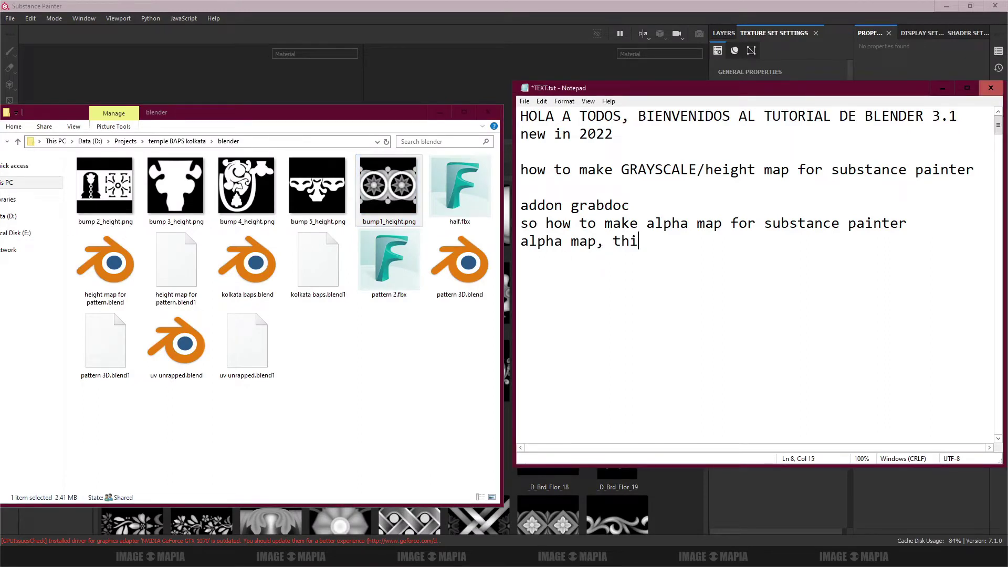
pyautogui.write('s is alpha map f')
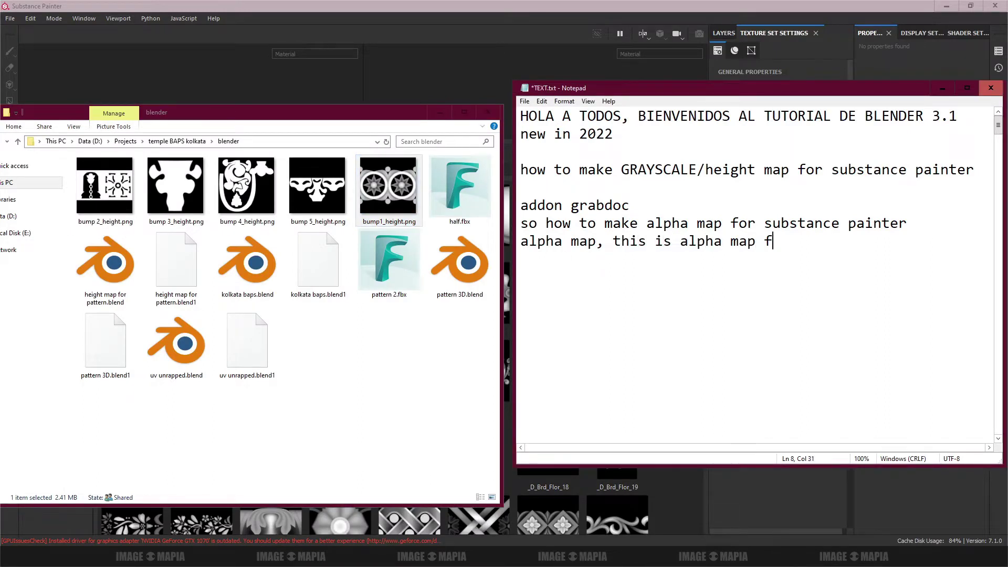
pyautogui.write('rom blender')
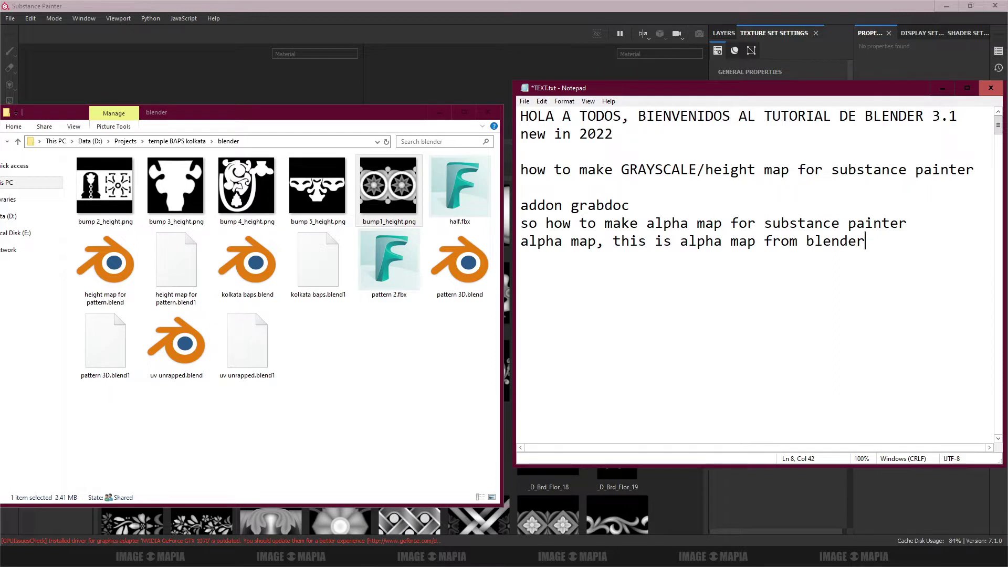
pyautogui.write('. how to make it.')
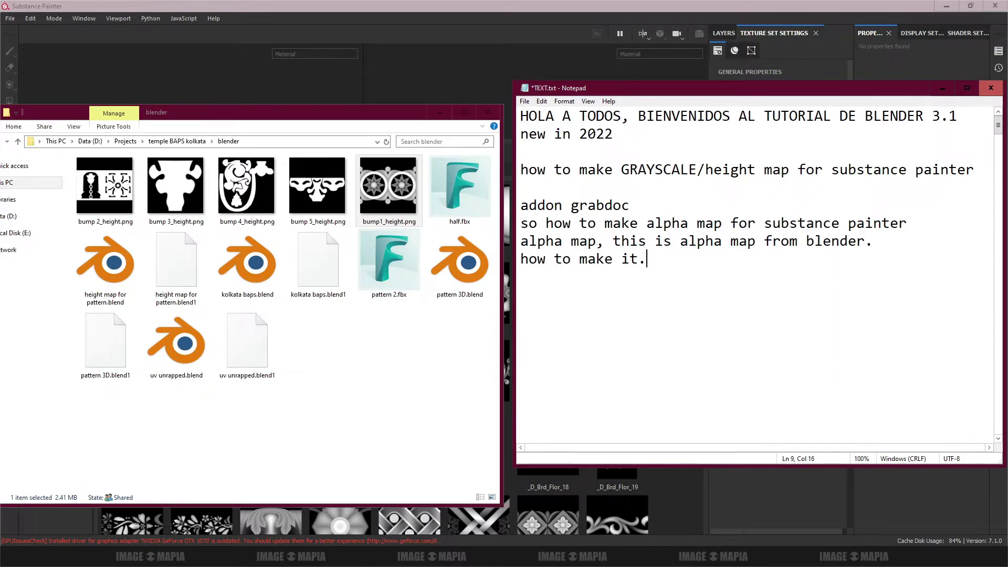
pyautogui.press('Return')
pyautogui.write('draw')
pyautogui.write(' somet')
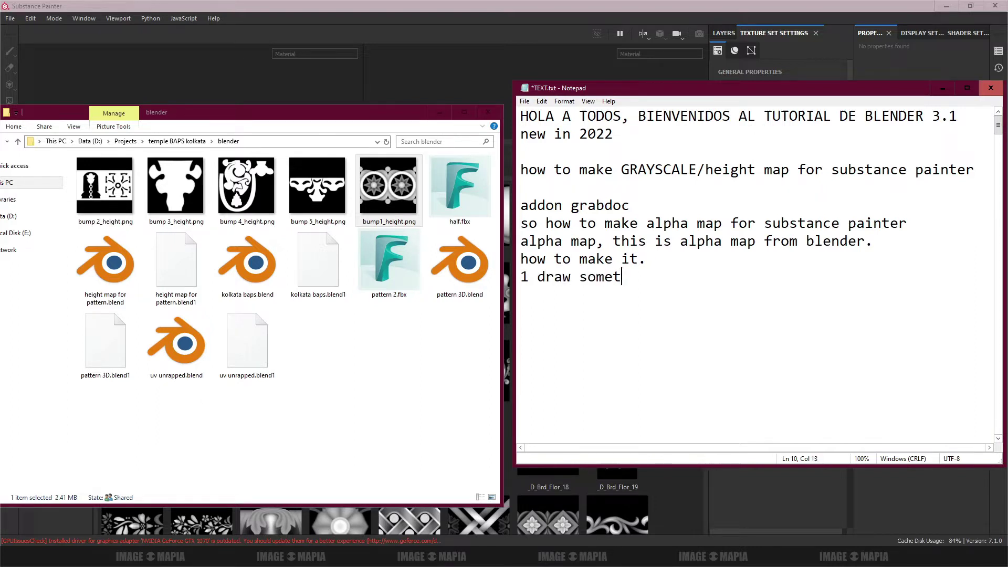
pyautogui.write('hing in inkscape/')
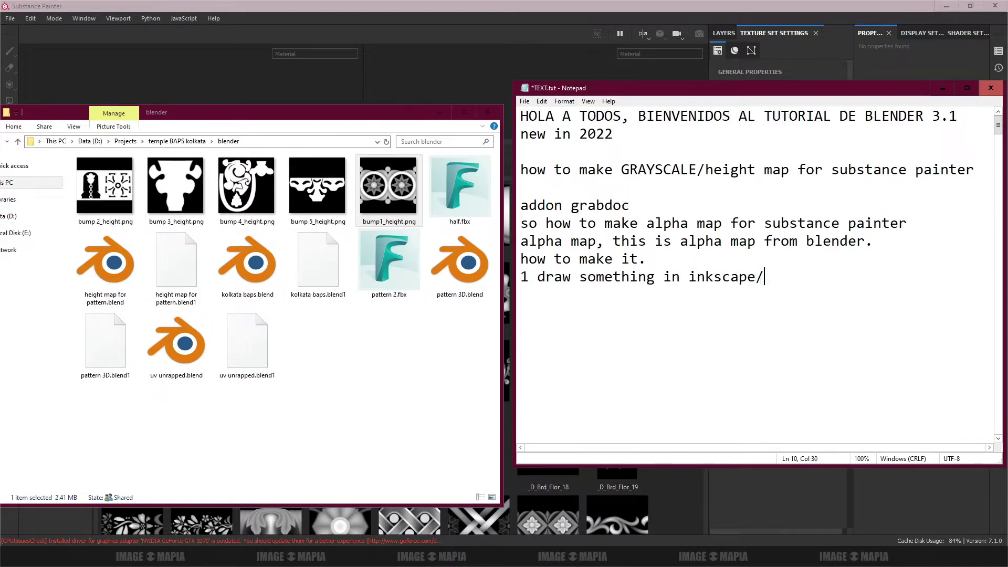
pyautogui.write('iss')
pyautogui.press('BackSpace')
pyautogui.write('lustr')
pyautogui.write('ator')
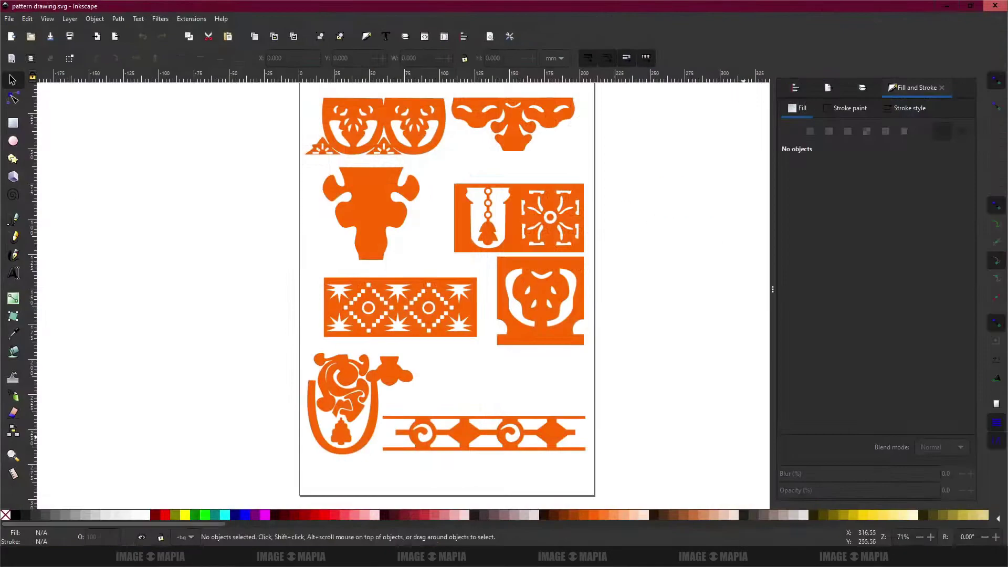
# Nudge the U-shaped pattern panel slightly up-left in the Inkscape drawing
pyautogui.click(508, 237)
pyautogui.moveTo(514, 231); pyautogui.dragTo(507, 224)
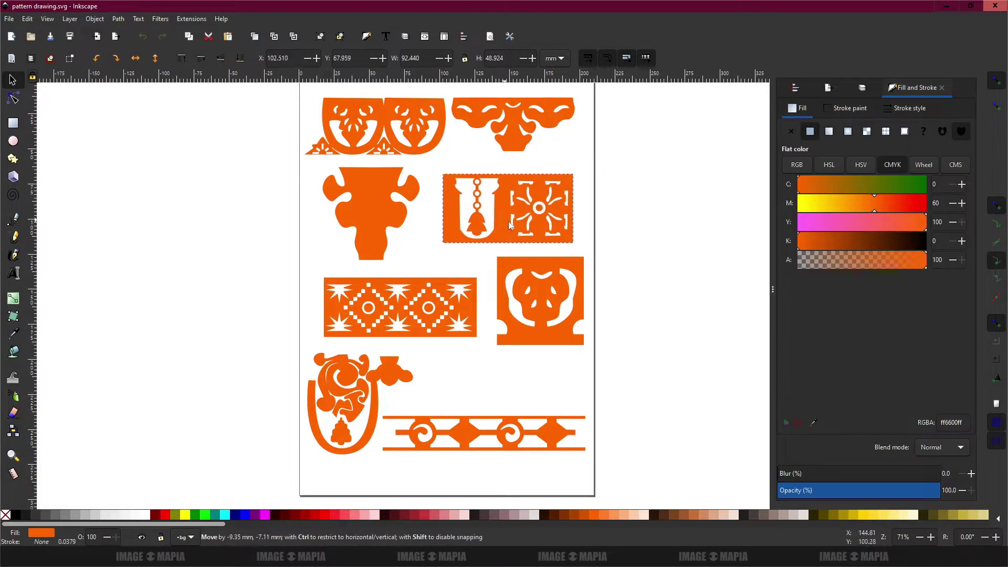
pyautogui.click(503, 279)
pyautogui.click(402, 294)
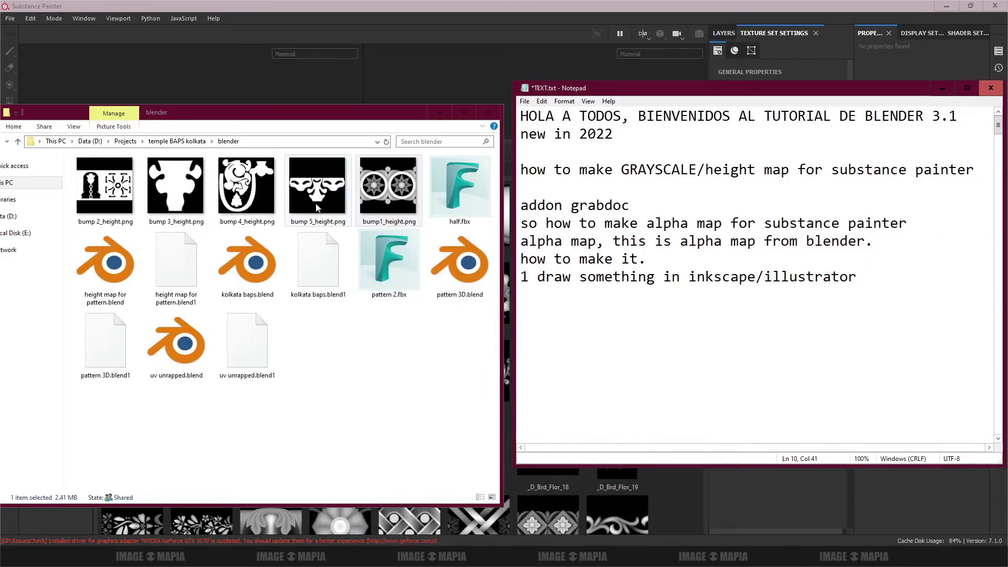
# Nudge the top-right ornament slightly right and down, then minimize Inkscape
pyautogui.click(320, 197)
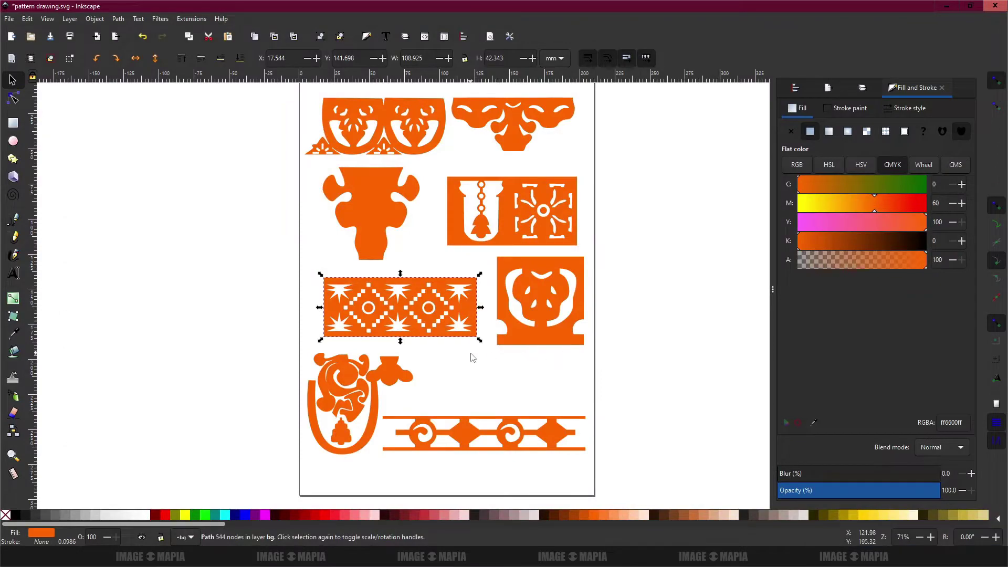
pyautogui.scroll(3, 473, 354)
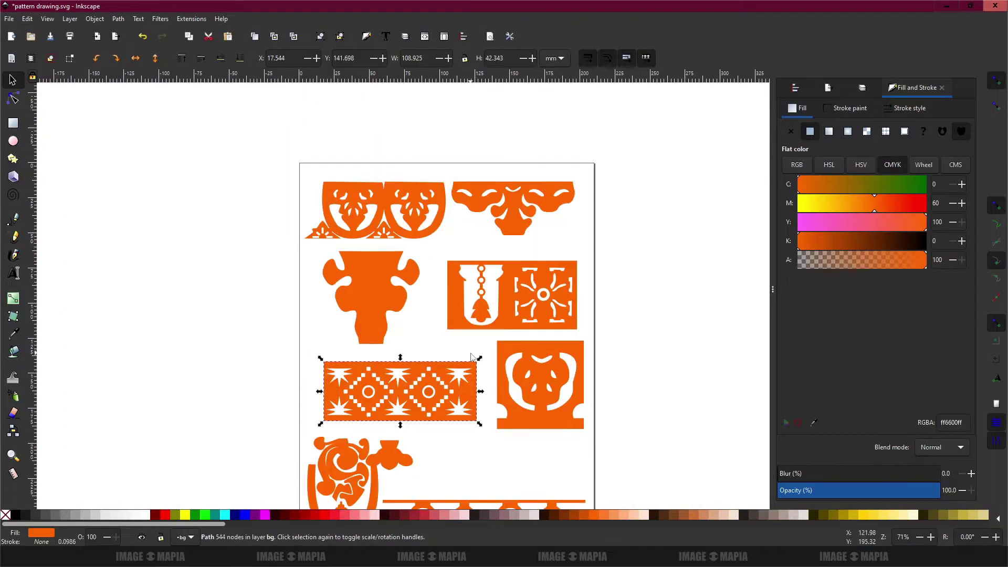
pyautogui.scroll(-7, 471, 356)
pyautogui.scroll(6, 471, 357)
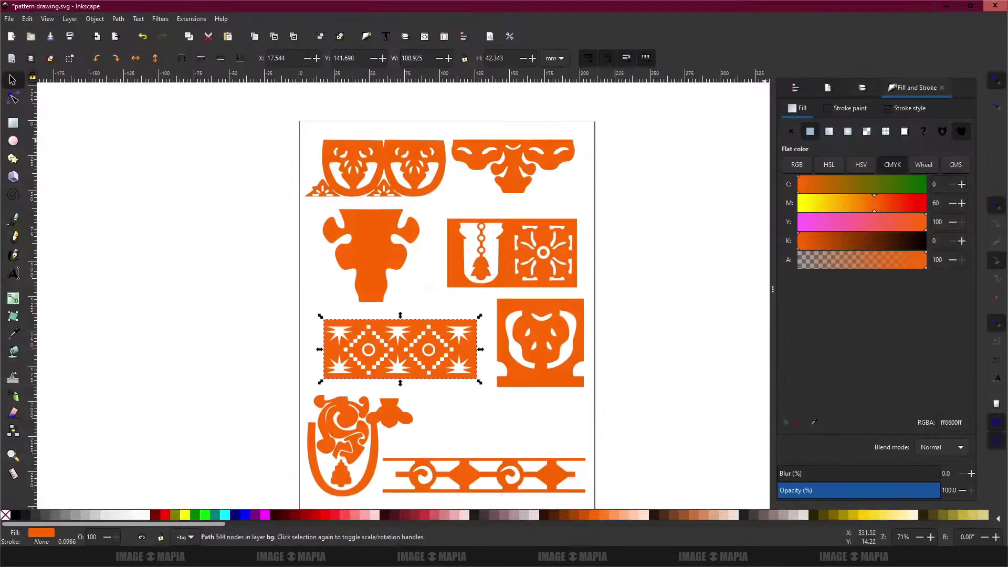
pyautogui.moveTo(519, 174); pyautogui.dragTo(527, 178)
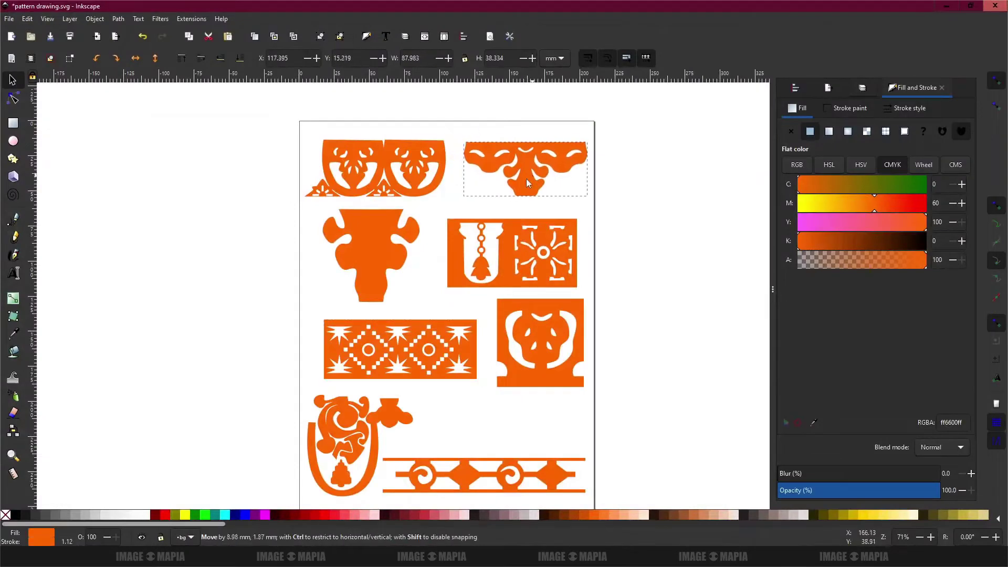
pyautogui.click(945, 6)
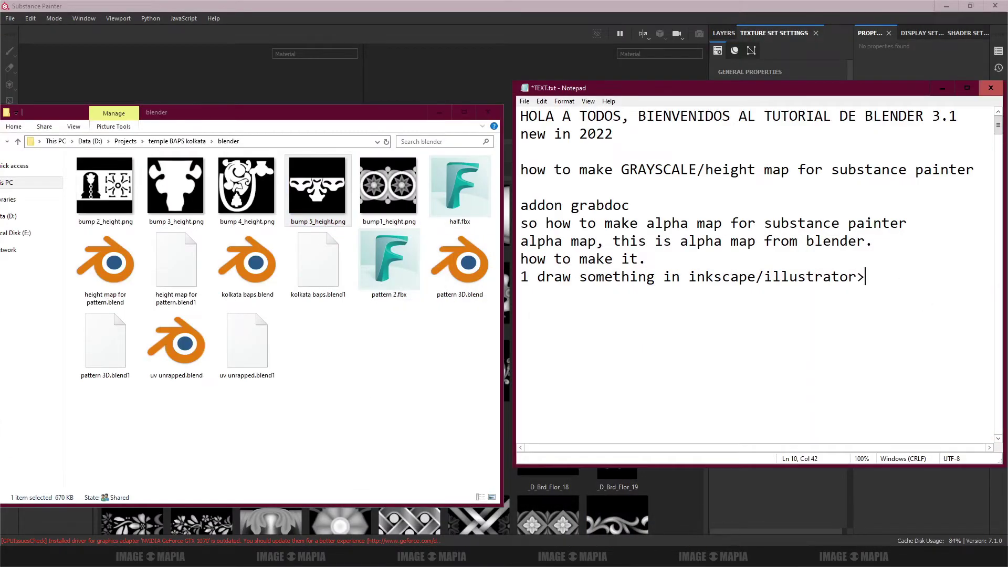
# Note 'export it issustrator file> 2 open cinema4d' and bring up Cinema 4D
pyautogui.write('export it ')
pyautogui.write('issustra')
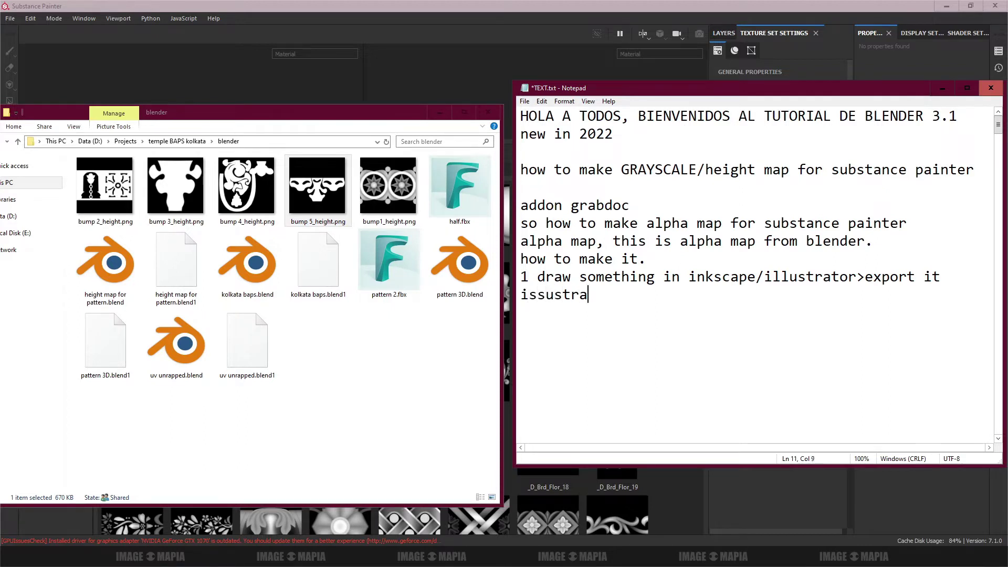
pyautogui.write('tor file> ')
pyautogui.write('2 open c')
pyautogui.write('ine')
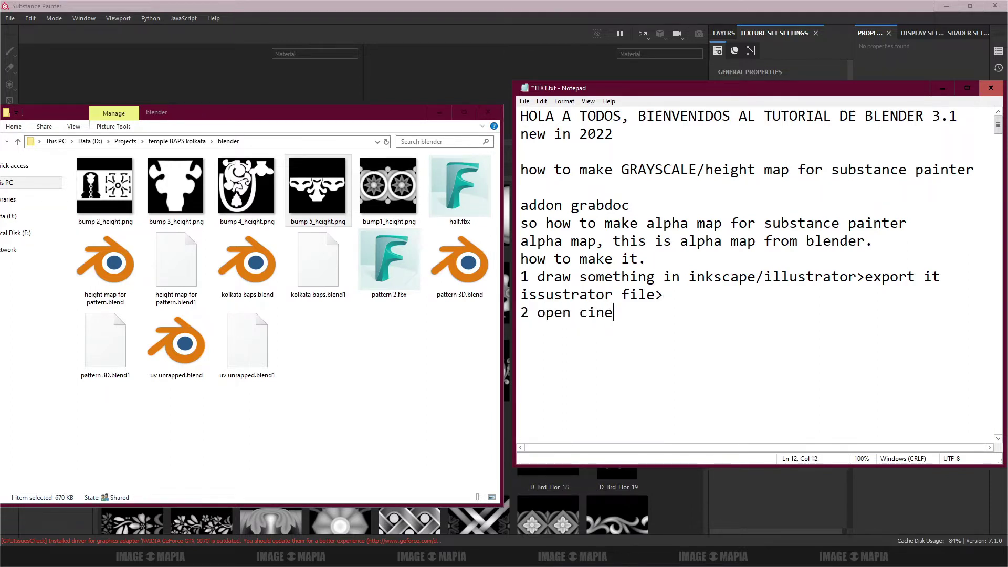
pyautogui.write('ma4d>')
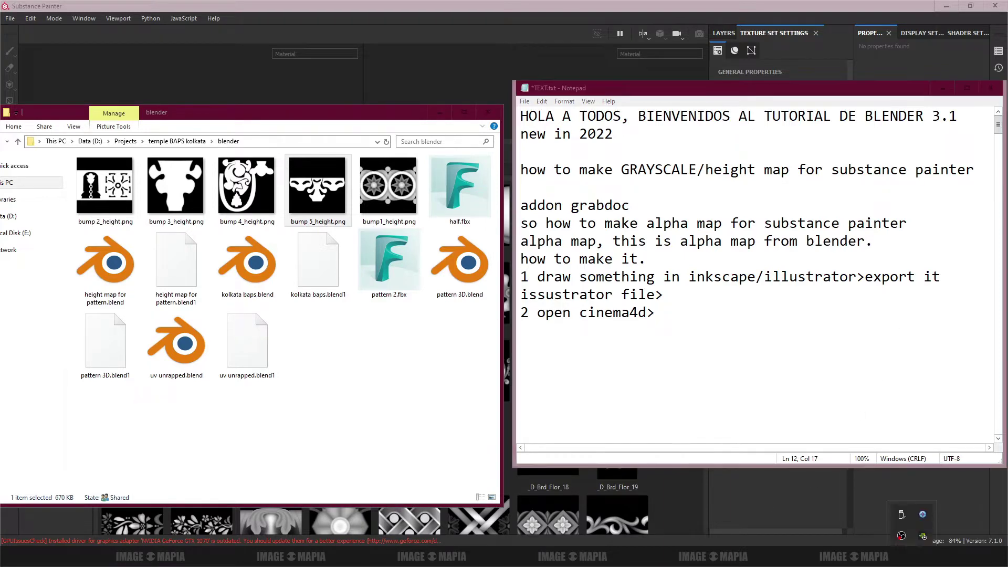
pyautogui.rightClick(901, 535)
pyautogui.click(908, 502)
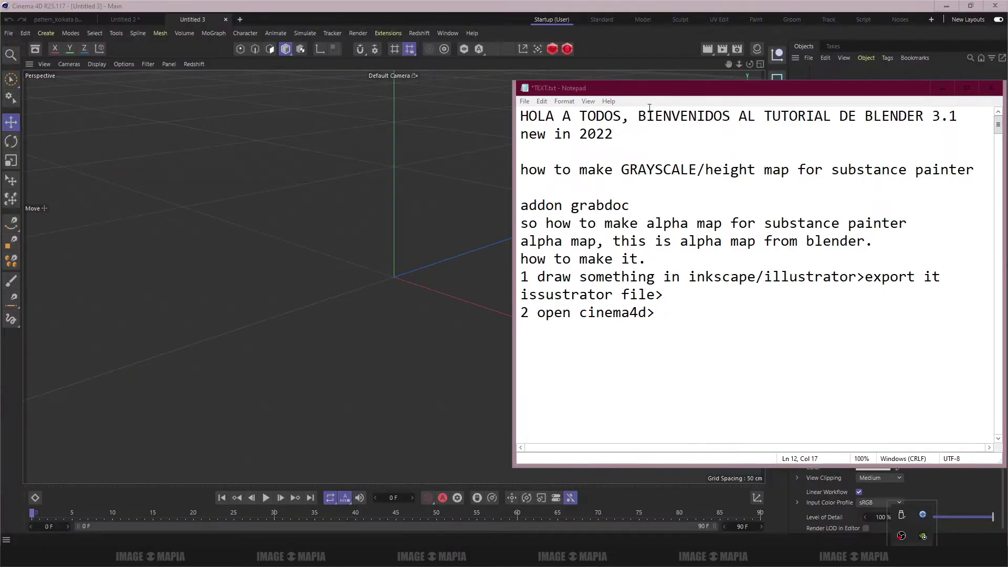
# Import pattern drawing_1.ai with CV-ArtSmart and ungroup it into loose Path splines
pyautogui.click(942, 89)
pyautogui.click(388, 33)
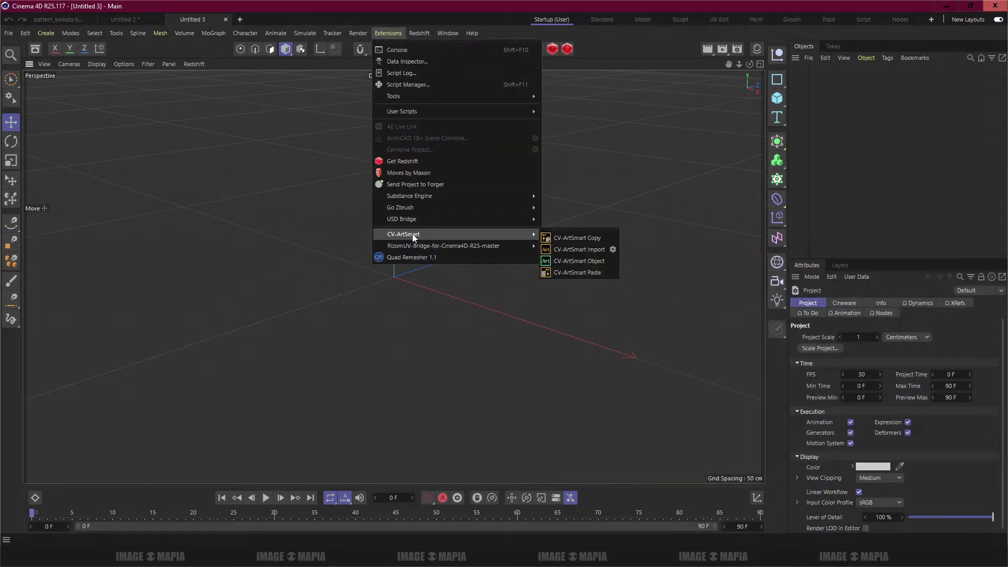
pyautogui.click(596, 250)
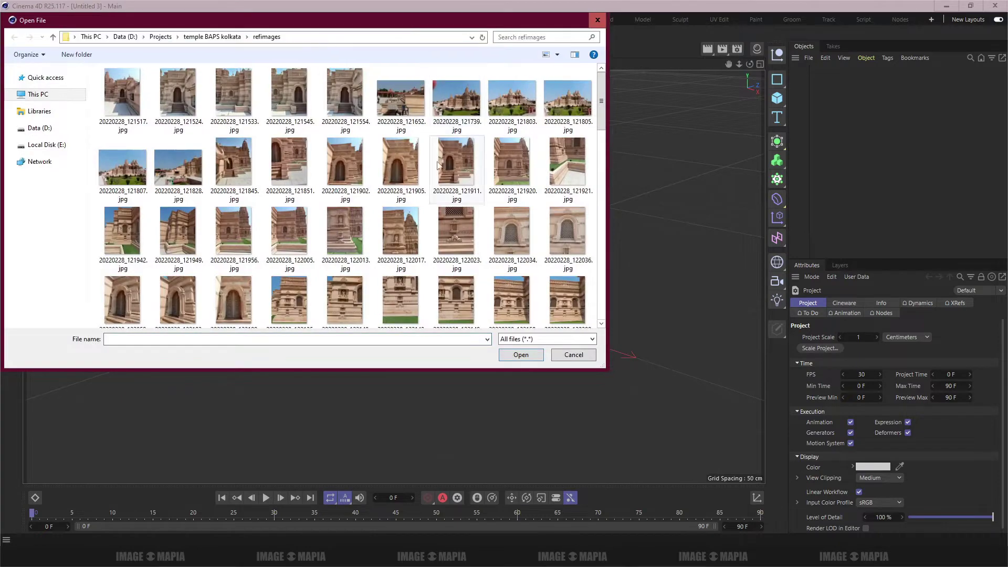
pyautogui.scroll(-10, 438, 166)
pyautogui.click(469, 219)
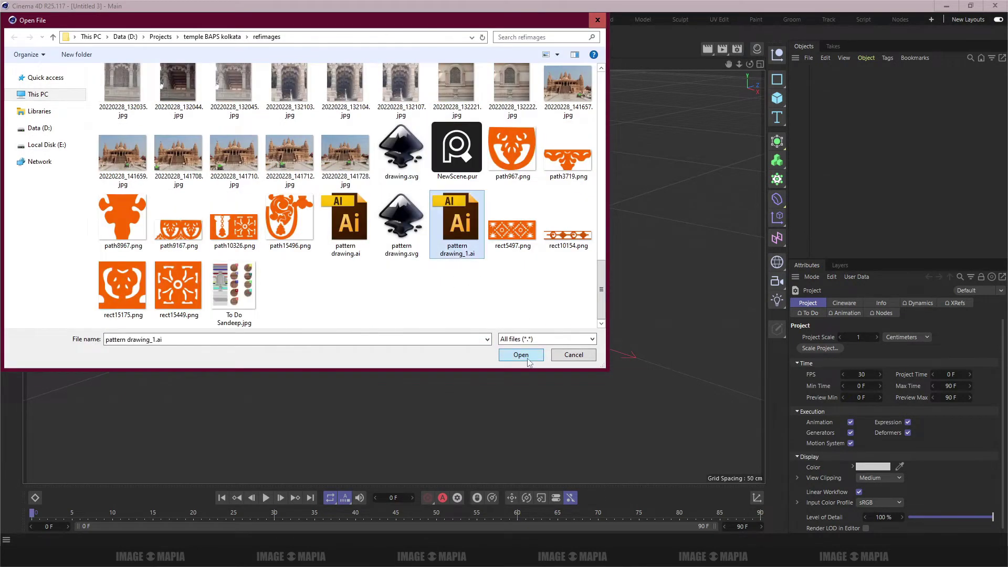
pyautogui.click(527, 359)
pyautogui.scroll(-5, 499, 289)
pyautogui.moveTo(509, 279)
pyautogui.keyDown('alt'); pyautogui.mouseDown()
pyautogui.moveTo(360, 399)
pyautogui.moveTo(390, 362)
pyautogui.mouseUp(); pyautogui.keyUp('alt')
pyautogui.click(795, 77)
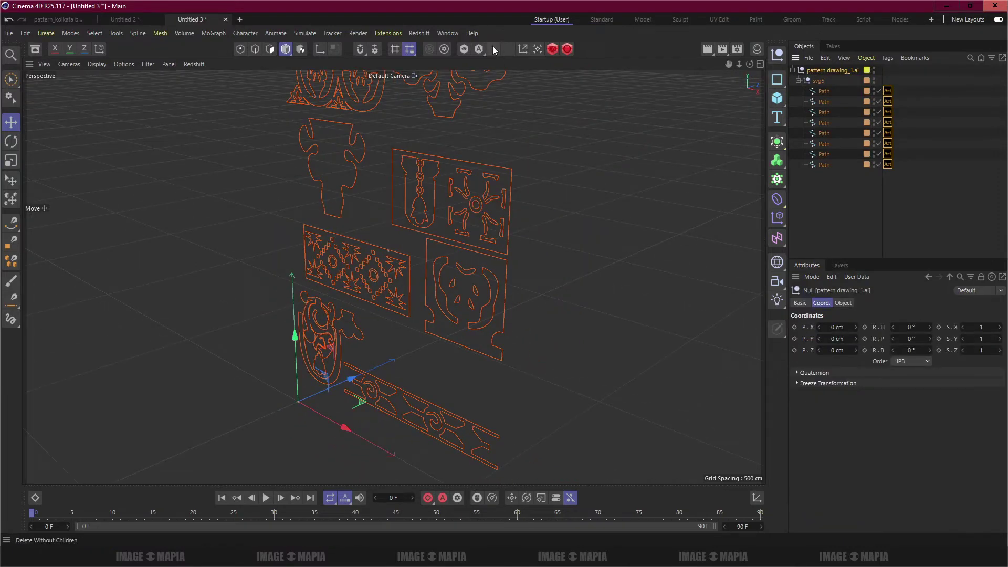
pyautogui.hotkey('shift', 'g')
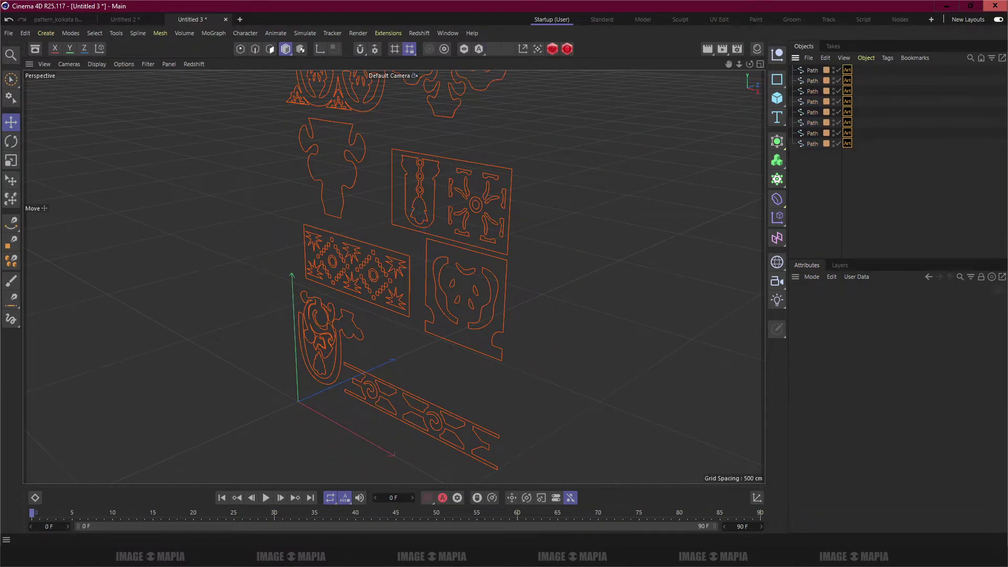
# Add 'addon cvartsmart free>import this path' to the notes
pyautogui.hotkey('alt', 'Tab')
pyautogui.write('addon')
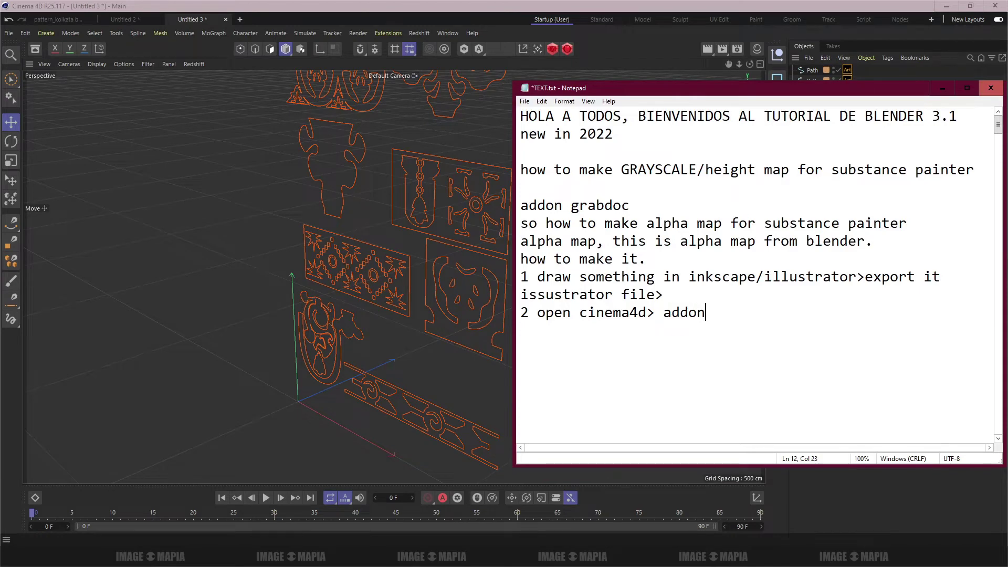
pyautogui.write(' dv')
pyautogui.press('BackSpace')
pyautogui.press('BackSpace')
pyautogui.press('BackSpace')
pyautogui.write('cinema4d> addon  ')
pyautogui.write('cvartsmart')
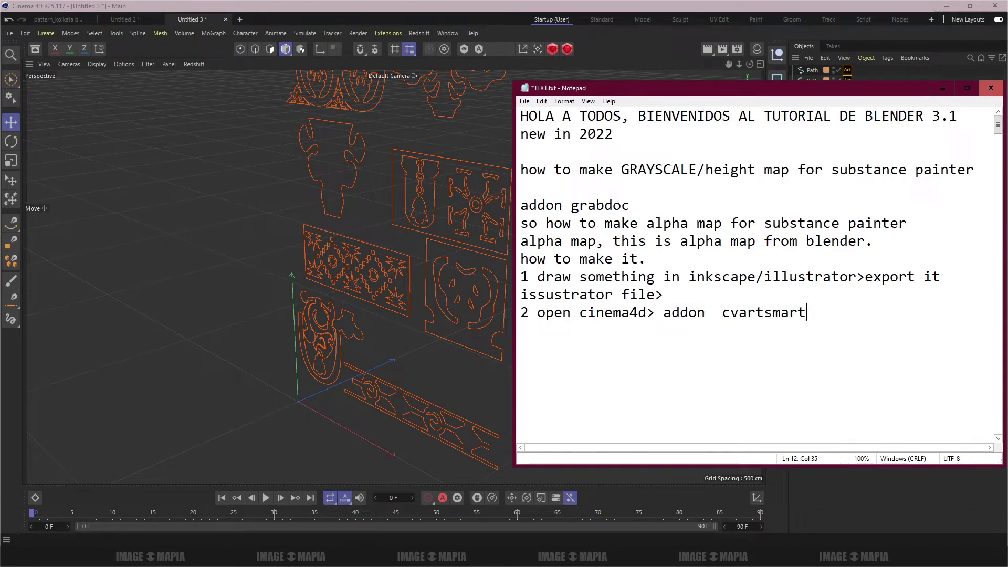
pyautogui.write(' free>')
pyautogui.write('import this ')
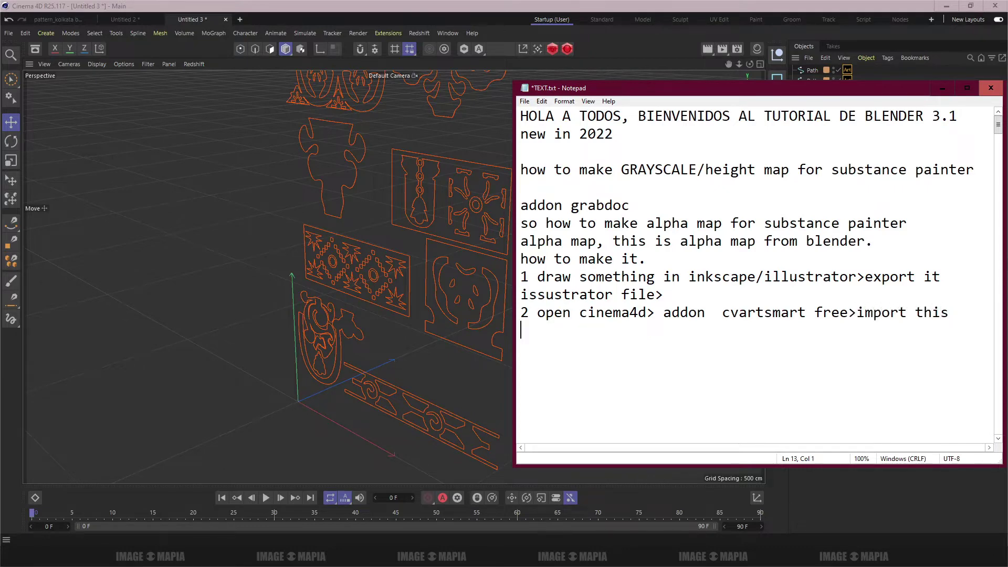
pyautogui.write('path>')
# Delete every path except the top-right mask-shaped ornament
pyautogui.click(942, 88)
pyautogui.moveTo(483, 308)
pyautogui.keyDown('alt'); pyautogui.mouseDown()
pyautogui.moveTo(433, 427)
pyautogui.moveTo(449, 380)
pyautogui.moveTo(419, 208)
pyautogui.mouseUp(); pyautogui.keyUp('alt')
pyautogui.click(419, 208)
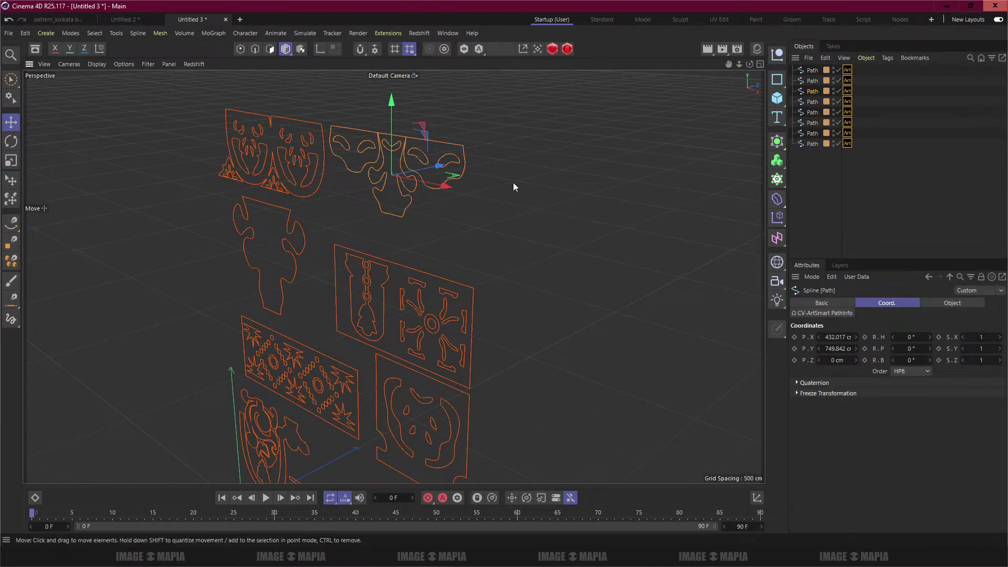
pyautogui.click(813, 81)
pyautogui.press('Delete')
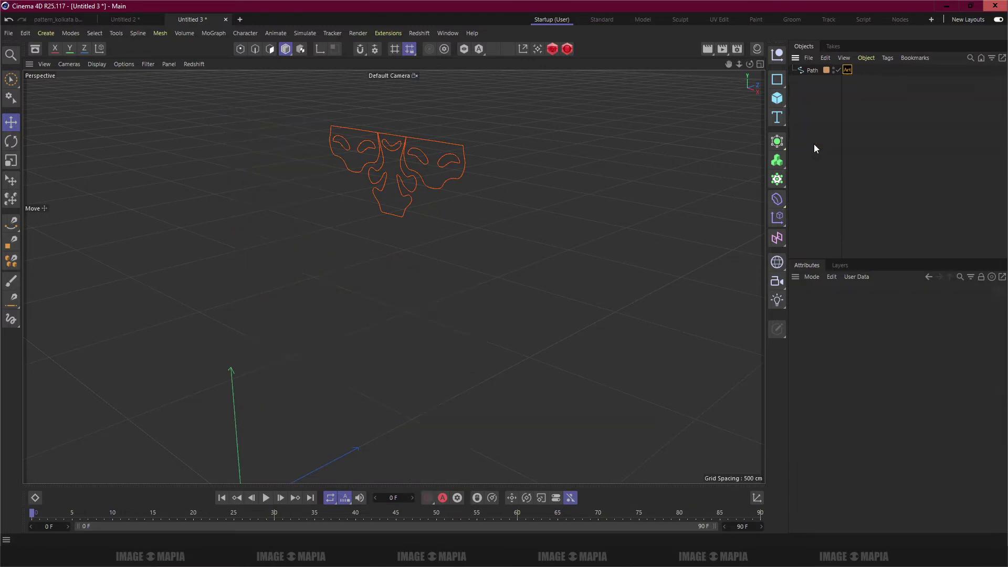
pyautogui.click(812, 70)
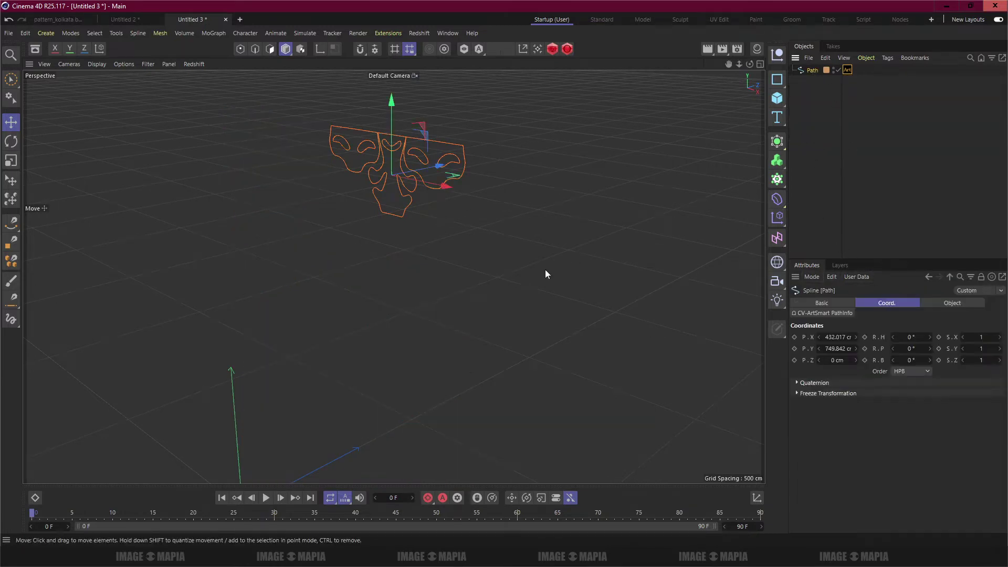
# Set the mask path's X and Y position to 0, centring it at the origin
pyautogui.click(839, 337)
pyautogui.write('0')
pyautogui.press('Tab')
pyautogui.write('0')
pyautogui.press('Return')
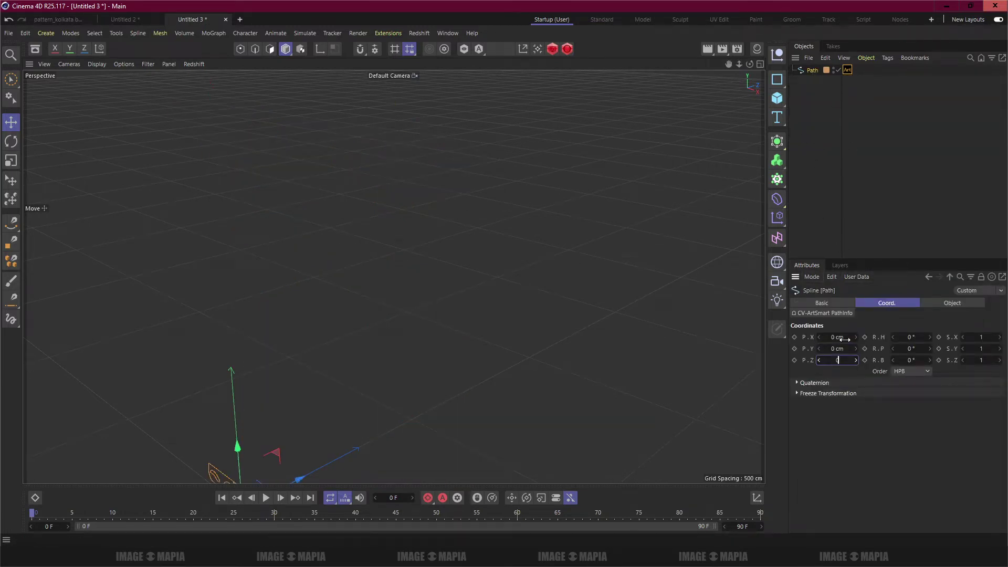
pyautogui.press('h')
pyautogui.moveTo(388, 305)
pyautogui.keyDown('alt'); pyautogui.mouseDown()
pyautogui.moveTo(436, 355)
pyautogui.moveTo(509, 359)
pyautogui.mouseUp(); pyautogui.keyUp('alt')
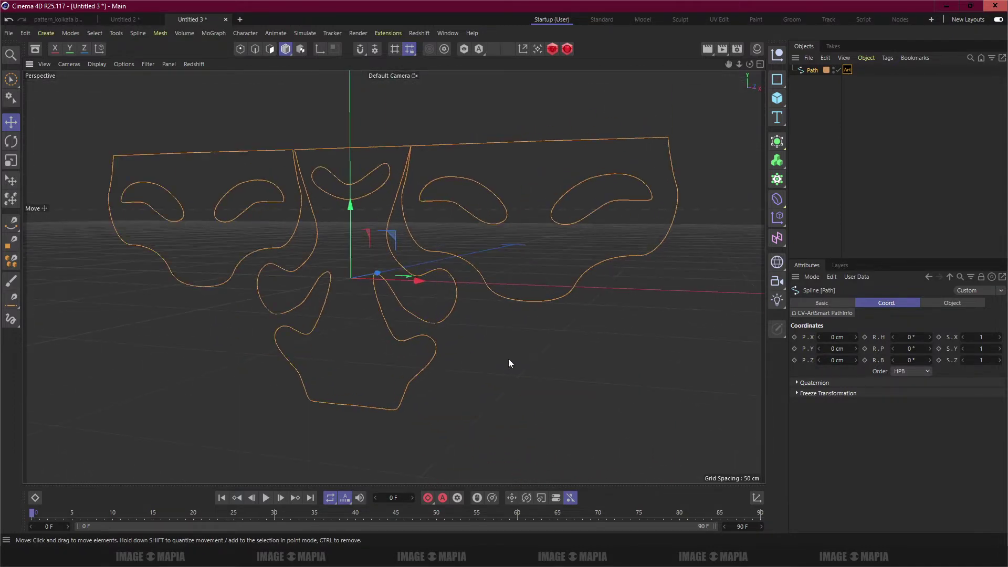
# Give the path Uniform intermediate points with a count of 24
pyautogui.click(939, 302)
pyautogui.click(887, 358)
pyautogui.click(878, 394)
pyautogui.doubleClick(877, 368)
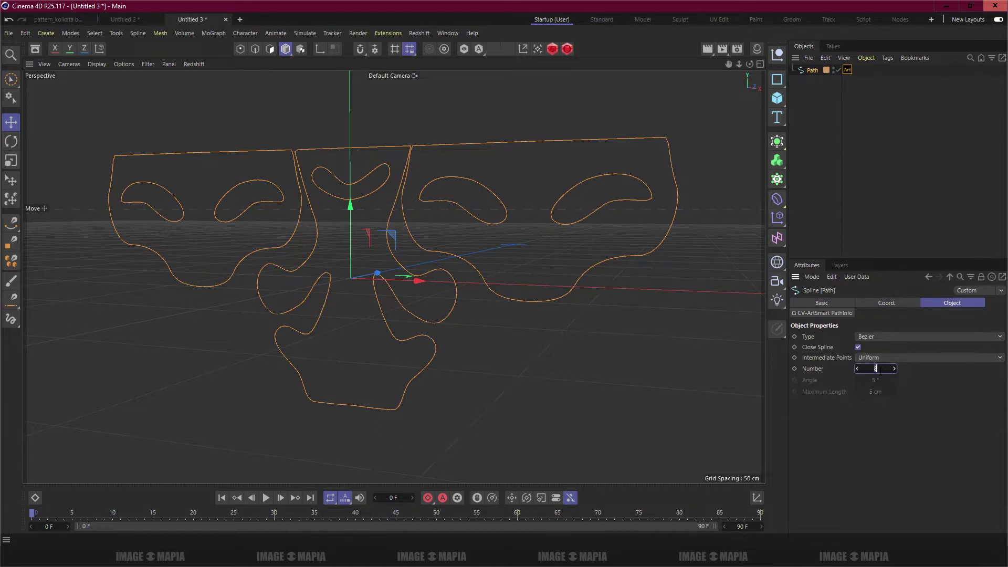
pyautogui.write('24')
pyautogui.press('Return')
pyautogui.scroll(5, 585, 292)
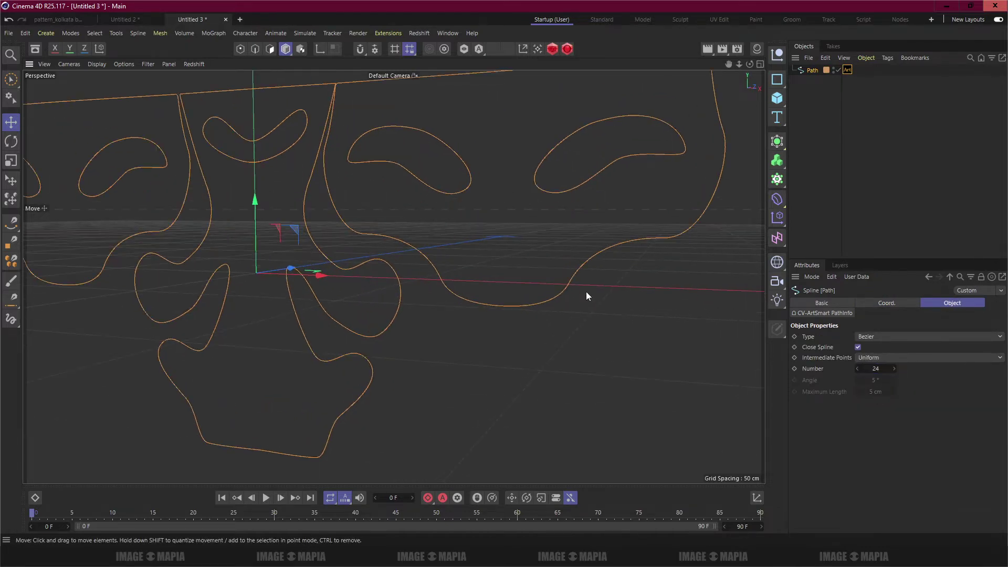
pyautogui.scroll(-4, 586, 291)
pyautogui.click(777, 146)
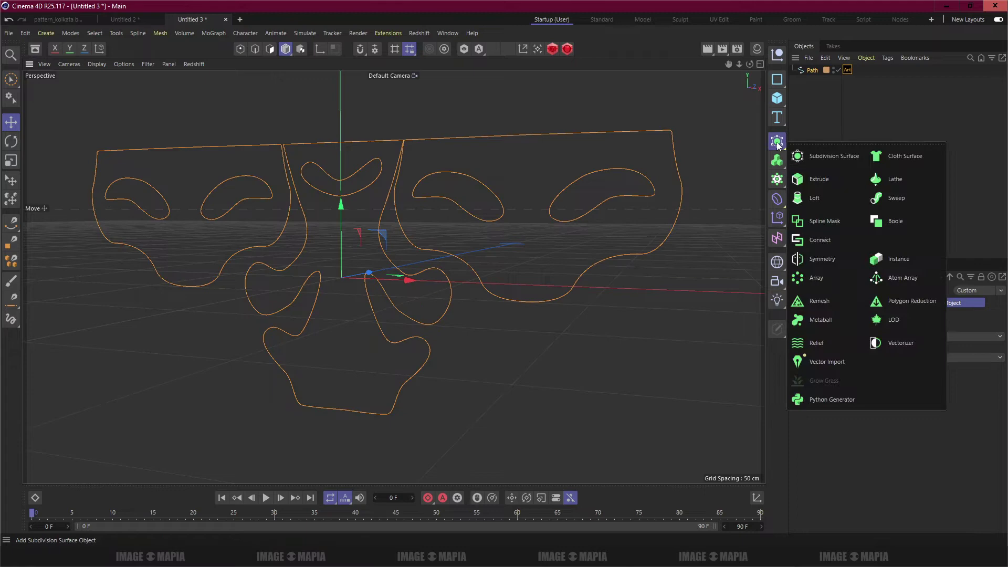
# Extrude the mask path and apply the Shifted Bevel preset to its caps
pyautogui.keyDown('alt'); pyautogui.click(817, 182); pyautogui.keyUp('alt')
pyautogui.moveTo(504, 263)
pyautogui.keyDown('alt'); pyautogui.mouseDown()
pyautogui.moveTo(461, 272)
pyautogui.moveTo(478, 254)
pyautogui.moveTo(409, 259)
pyautogui.mouseUp(); pyautogui.keyUp('alt')
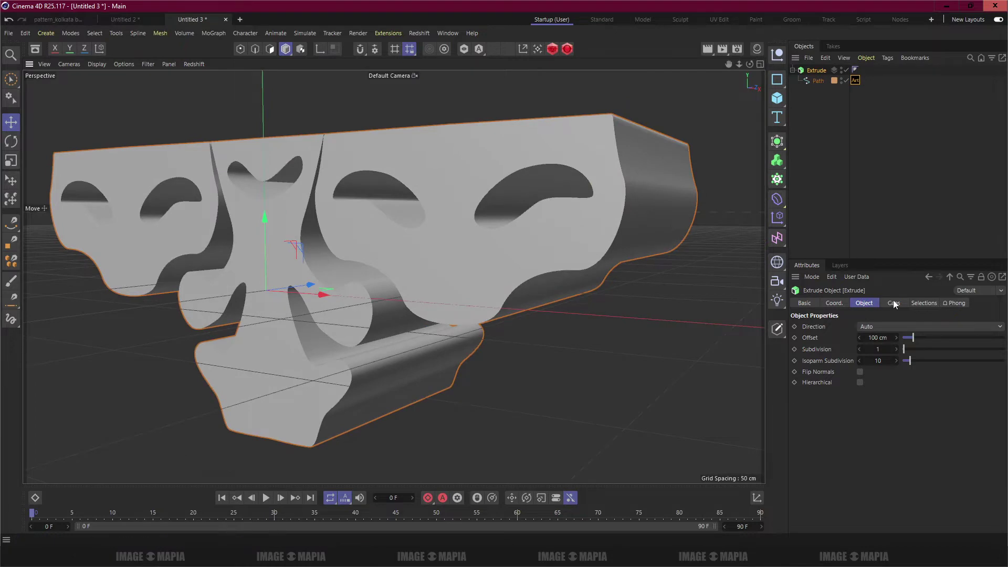
pyautogui.click(893, 301)
pyautogui.click(830, 439)
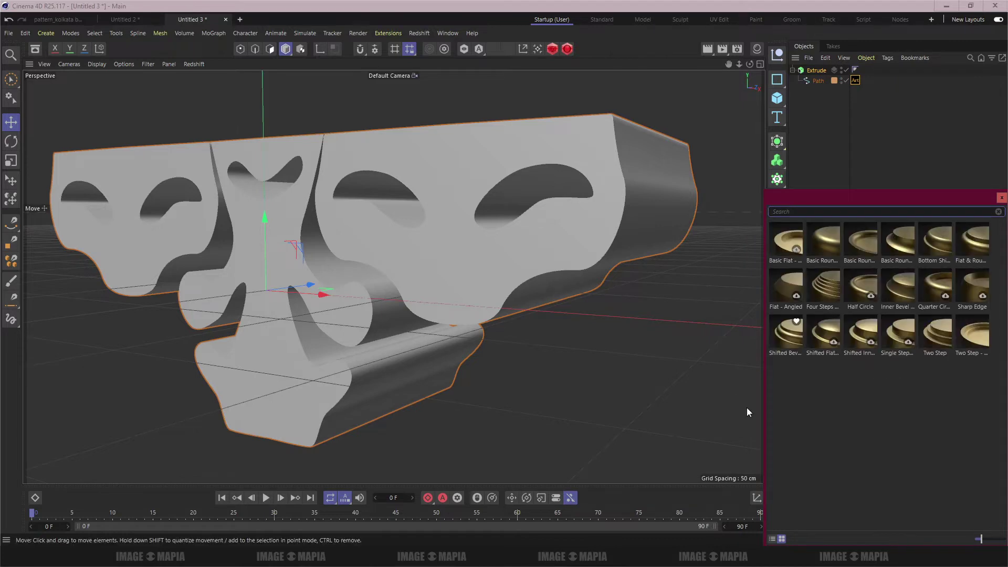
pyautogui.doubleClick(787, 345)
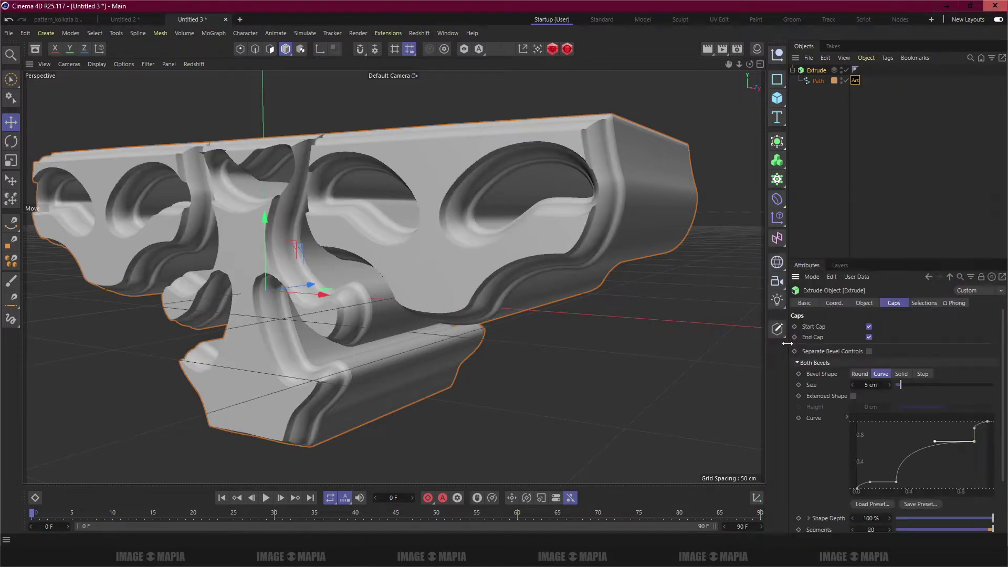
# Set the cap bevel size to 2 cm
pyautogui.keyDown('alt'); pyautogui.moveTo(332, 255); pyautogui.dragTo(294, 226); pyautogui.keyUp('alt')
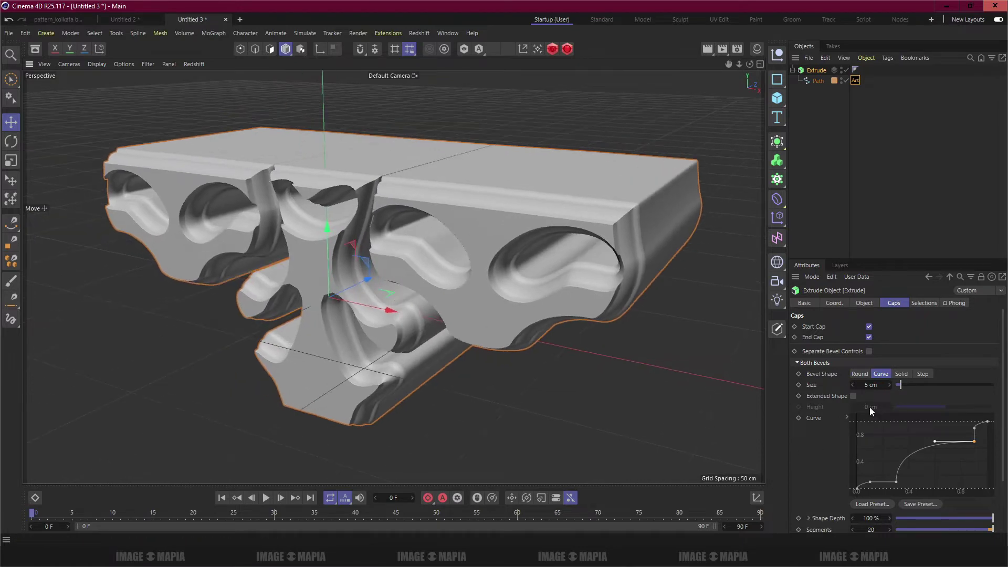
pyautogui.doubleClick(870, 384)
pyautogui.write('2')
pyautogui.press('Return')
# Inspect the bevelled holes, then note 'export it> 3open blender>import it> and use gra'
pyautogui.scroll(5, 319, 200)
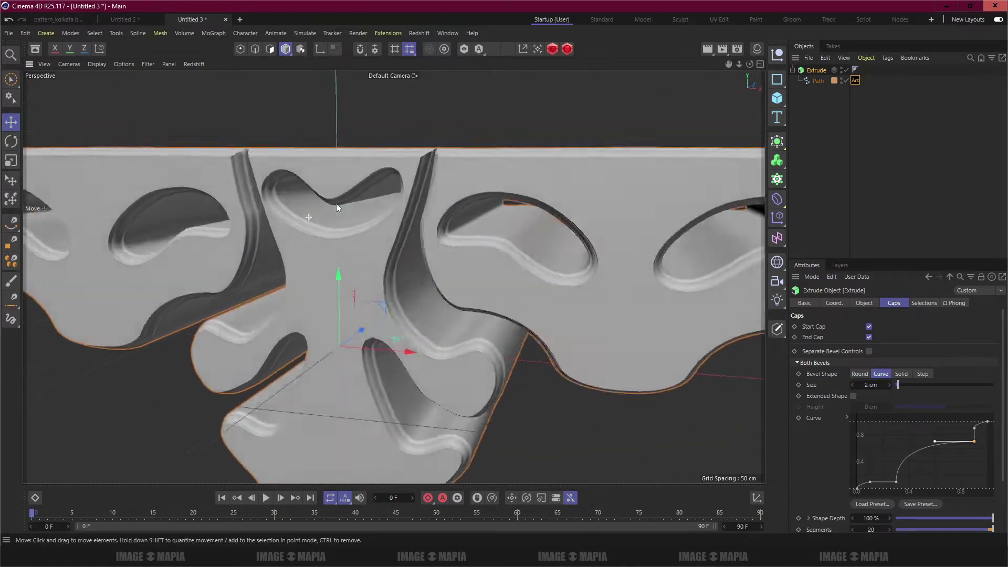
pyautogui.moveTo(336, 203)
pyautogui.keyDown('alt'); pyautogui.mouseDown()
pyautogui.moveTo(443, 182)
pyautogui.moveTo(316, 199)
pyautogui.moveTo(453, 191)
pyautogui.moveTo(301, 215)
pyautogui.moveTo(381, 193)
pyautogui.moveTo(347, 185)
pyautogui.moveTo(387, 214)
pyautogui.moveTo(412, 200)
pyautogui.mouseUp(); pyautogui.keyUp('alt')
pyautogui.scroll(-3, 313, 200)
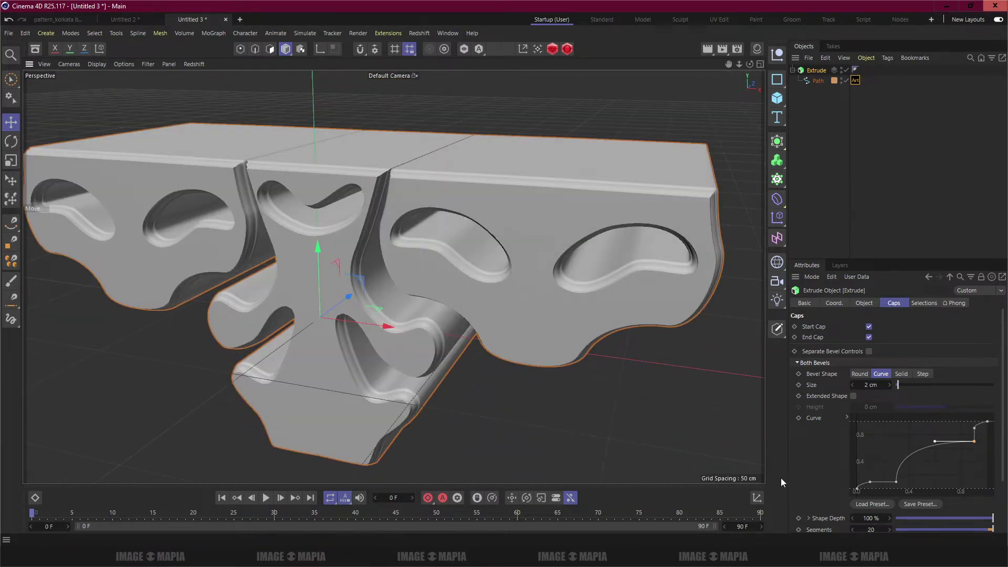
pyautogui.hotkey('alt', 'Tab')
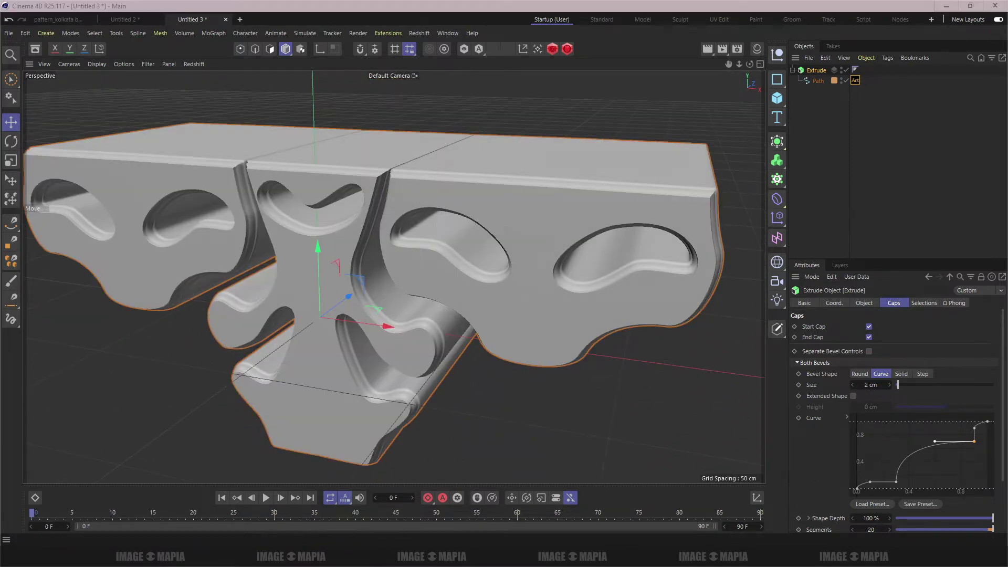
pyautogui.write('xport it> ')
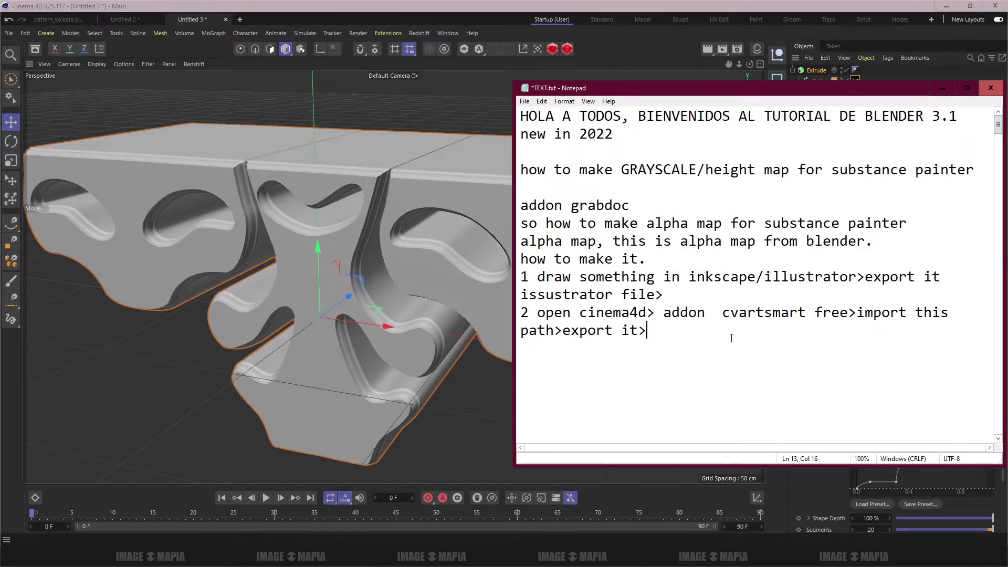
pyautogui.write('3open')
pyautogui.write(' blender>import')
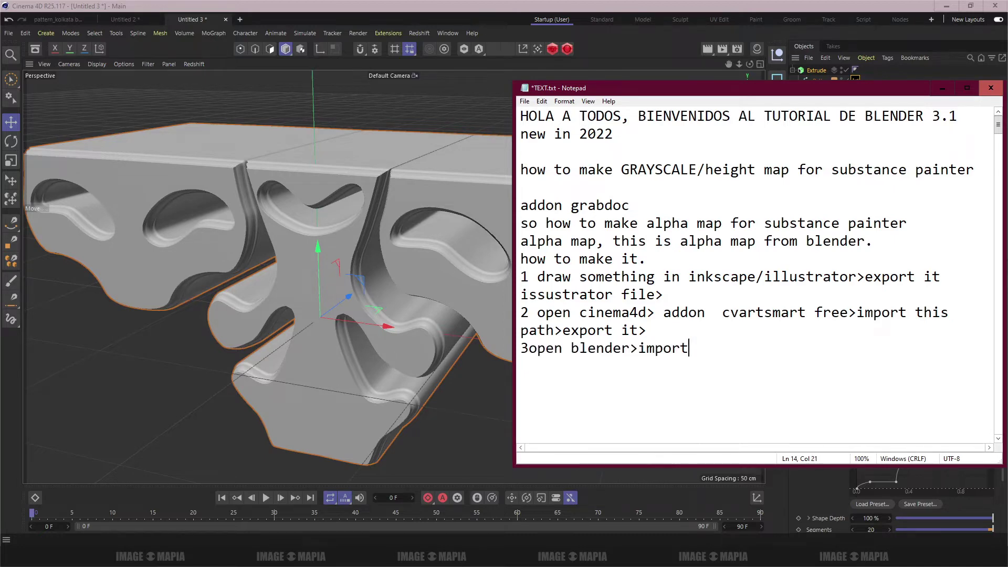
pyautogui.write(' it> ')
pyautogui.write('and us')
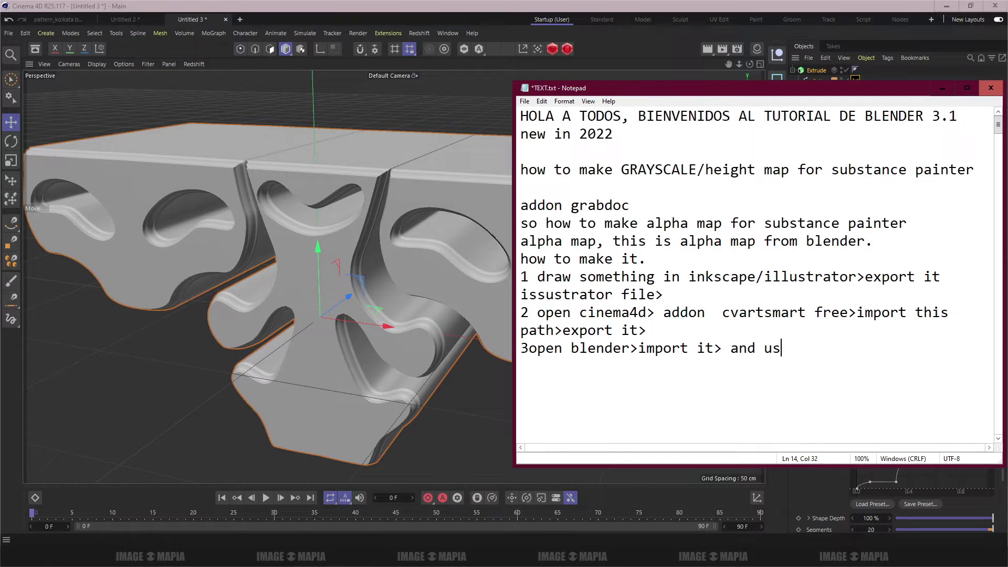
pyautogui.write('e gra')
# Finish step 3 as 'open blender>import it> and use grabdoc' and minimize the notes
pyautogui.press('BackSpace')
pyautogui.press('BackSpace')
pyautogui.write('bdoc')
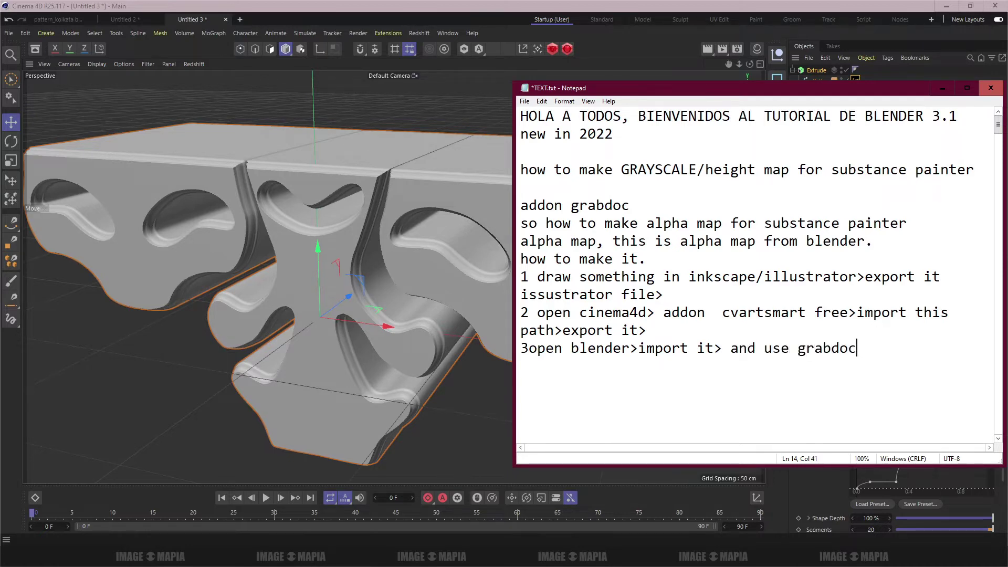
pyautogui.press('Left')
pyautogui.press('Left')
pyautogui.press('Left')
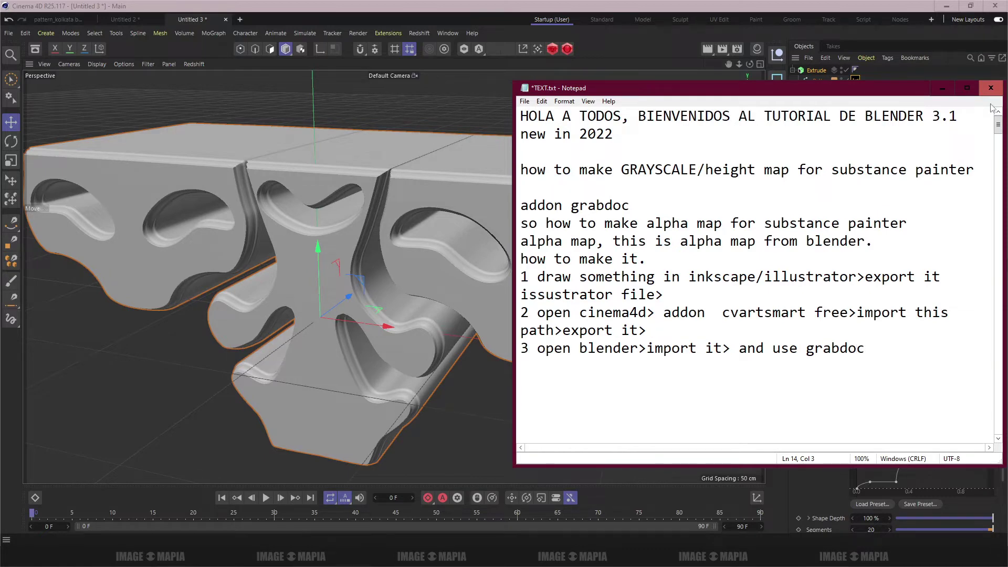
pyautogui.click(942, 88)
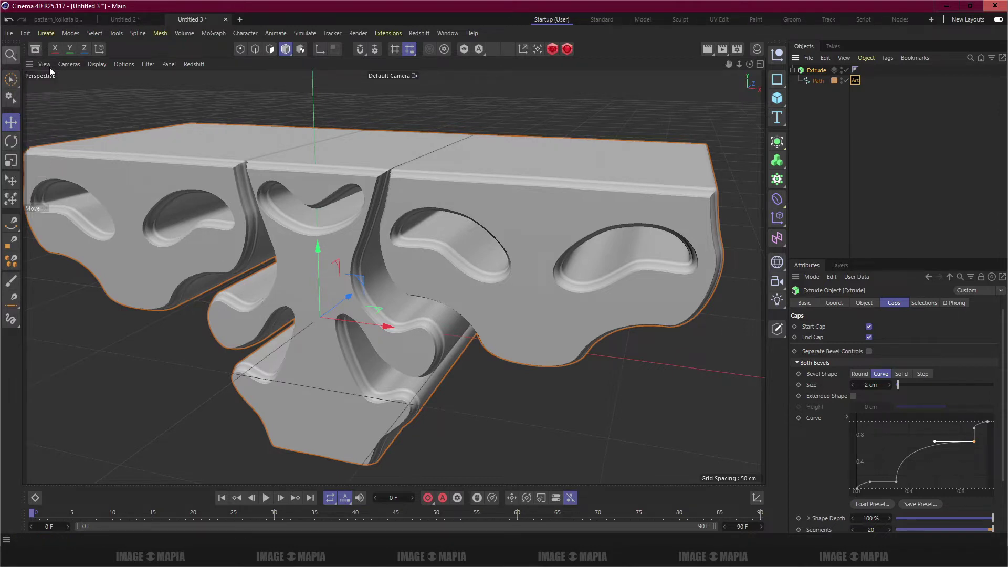
# Make the Extrude an editable polygon object and note 'use c to apply'
pyautogui.press('c')
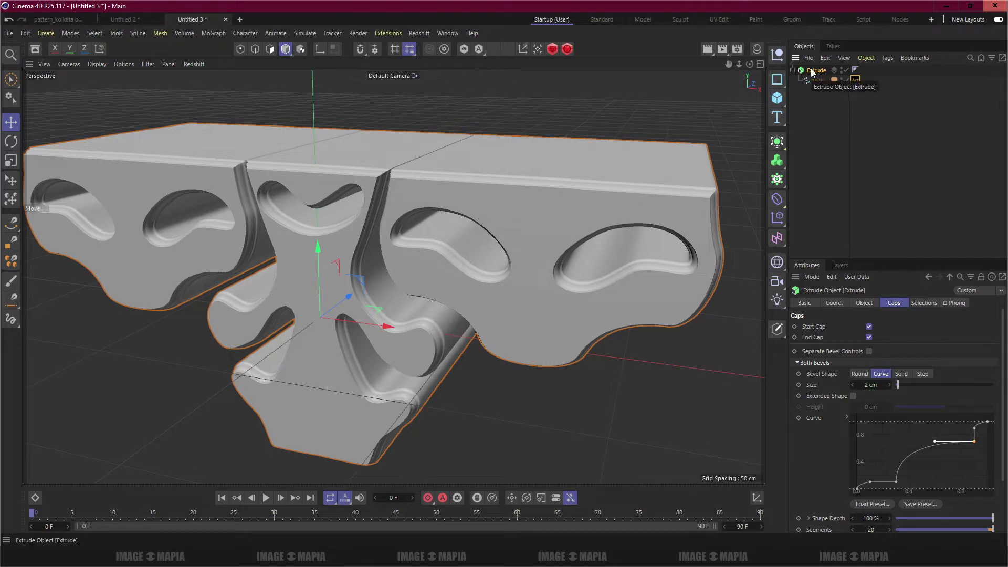
pyautogui.hotkey('alt', 'Tab')
pyautogui.click(653, 329)
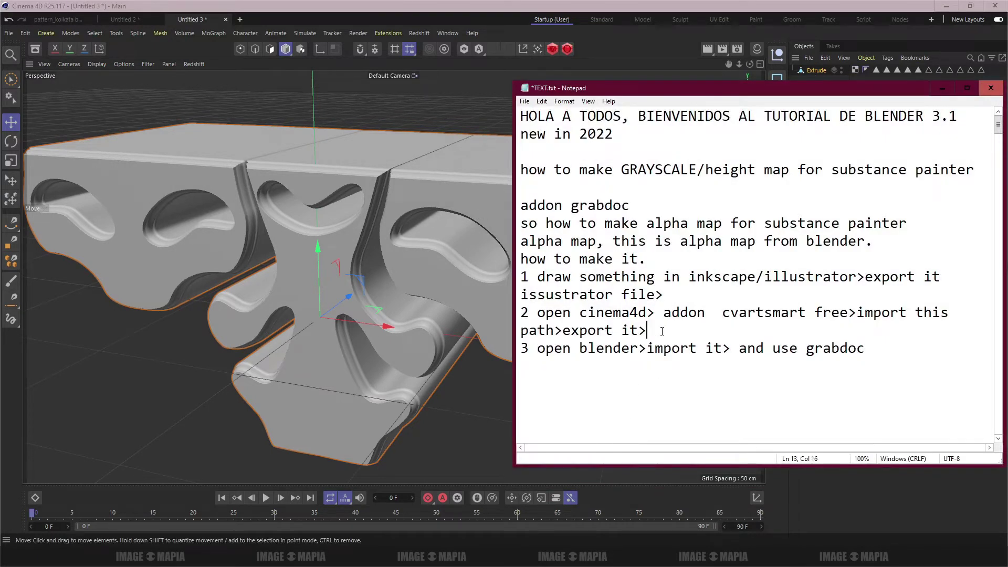
pyautogui.write('use c')
pyautogui.write(' to apply')
pyautogui.click(942, 88)
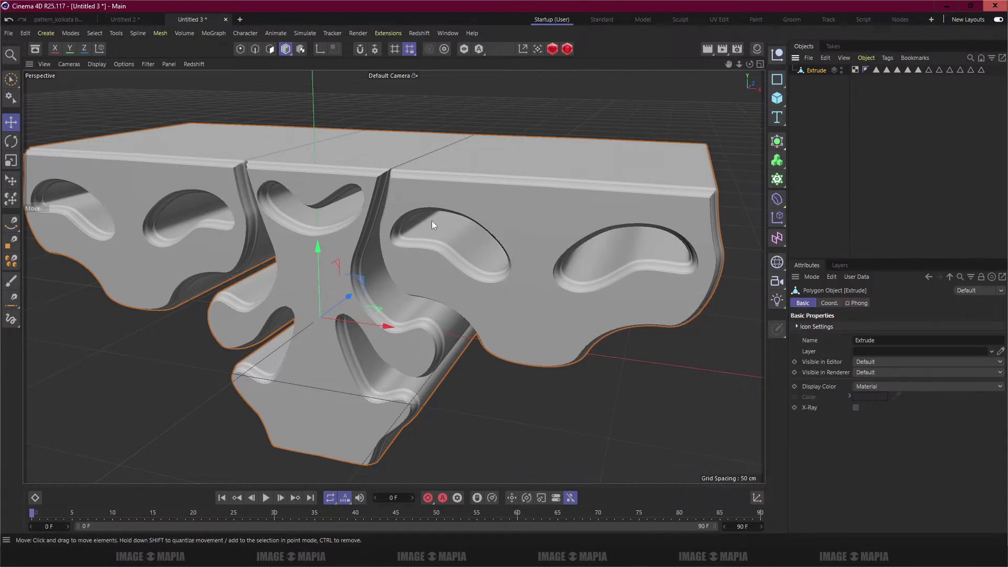
# Switch to the Blender window showing pattern.blend with the GrabDoc plane
pyautogui.click(867, 540)
pyautogui.rightClick(901, 536)
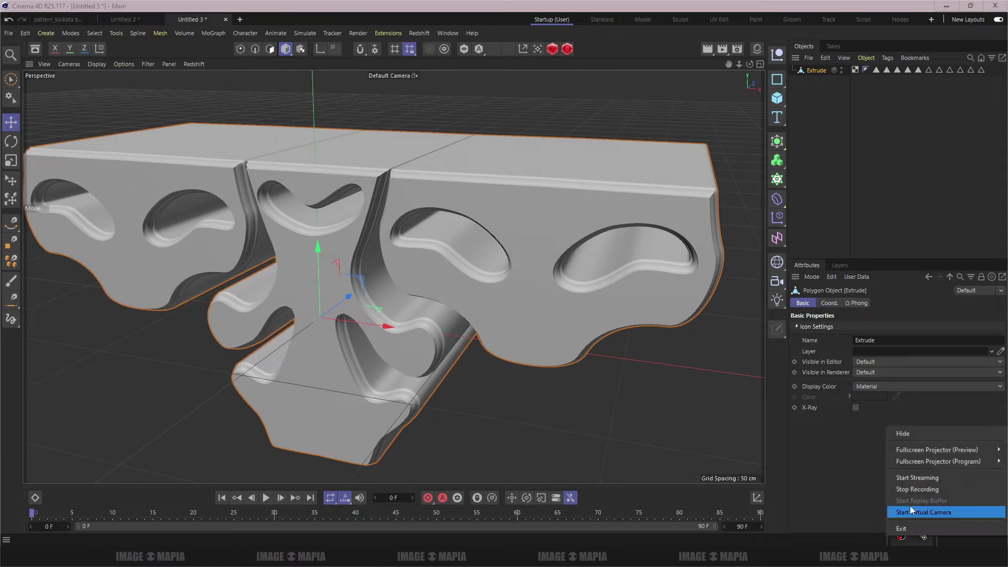
pyautogui.click(913, 522)
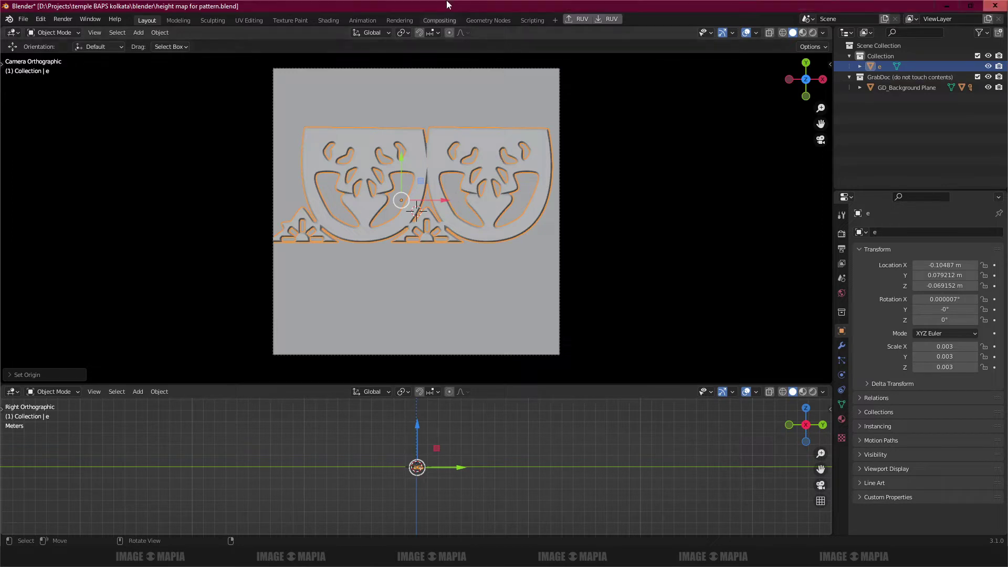
# Snap the pattern object to the cursor, enlarge it, and slide it along X
pyautogui.hotkey('shift', 's')
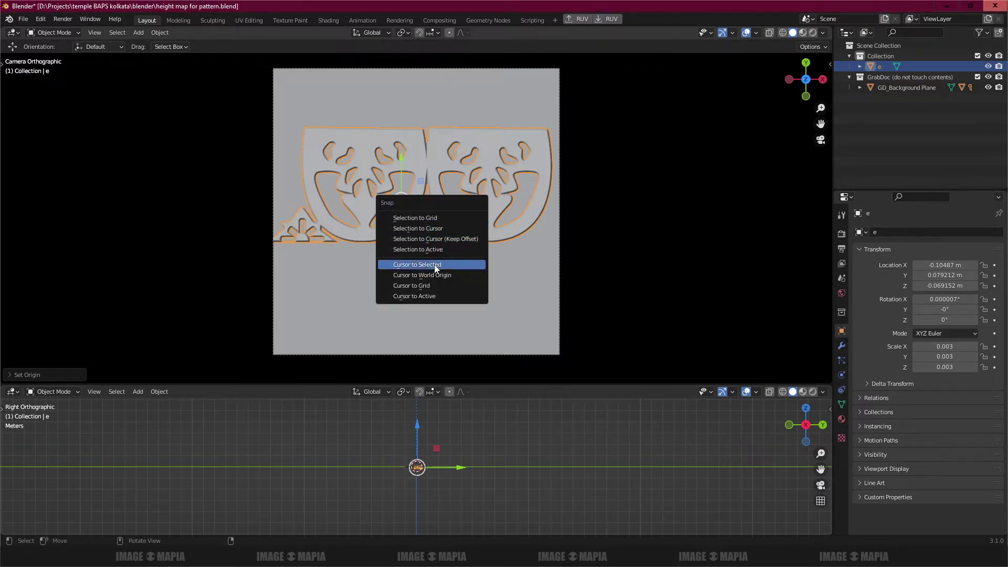
pyautogui.click(431, 230)
pyautogui.scroll(2, 427, 203)
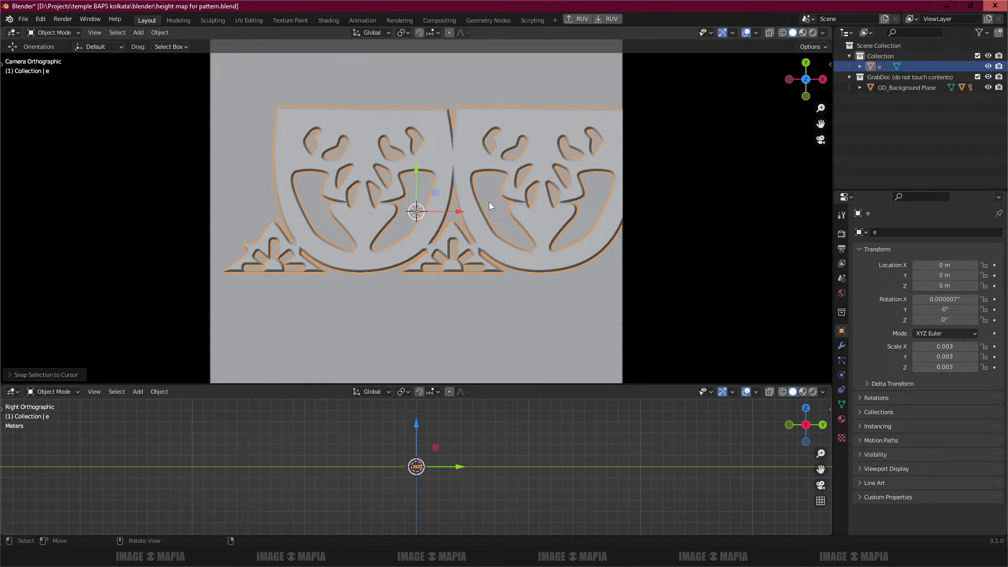
pyautogui.press('s')
pyautogui.click(521, 196)
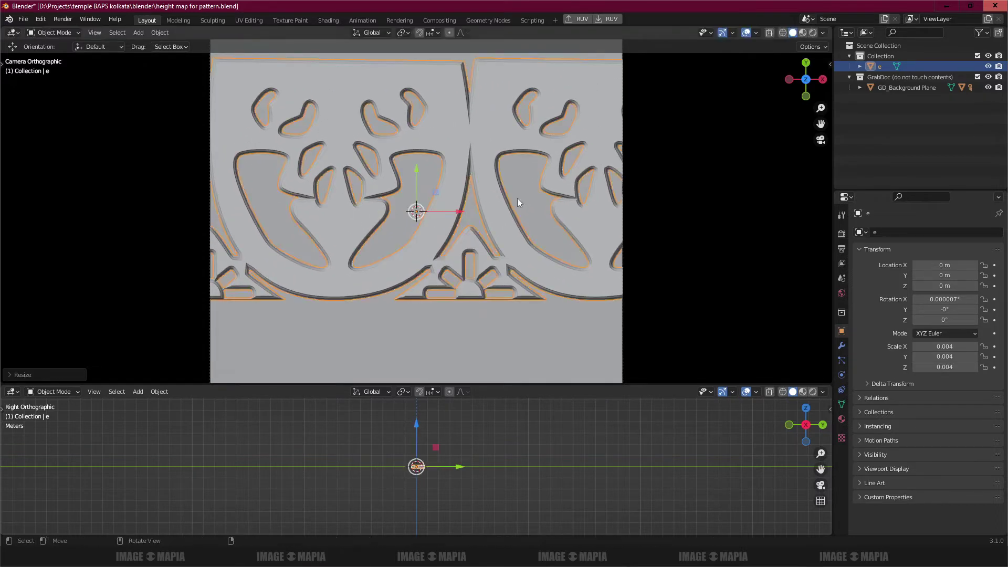
pyautogui.scroll(-2, 494, 209)
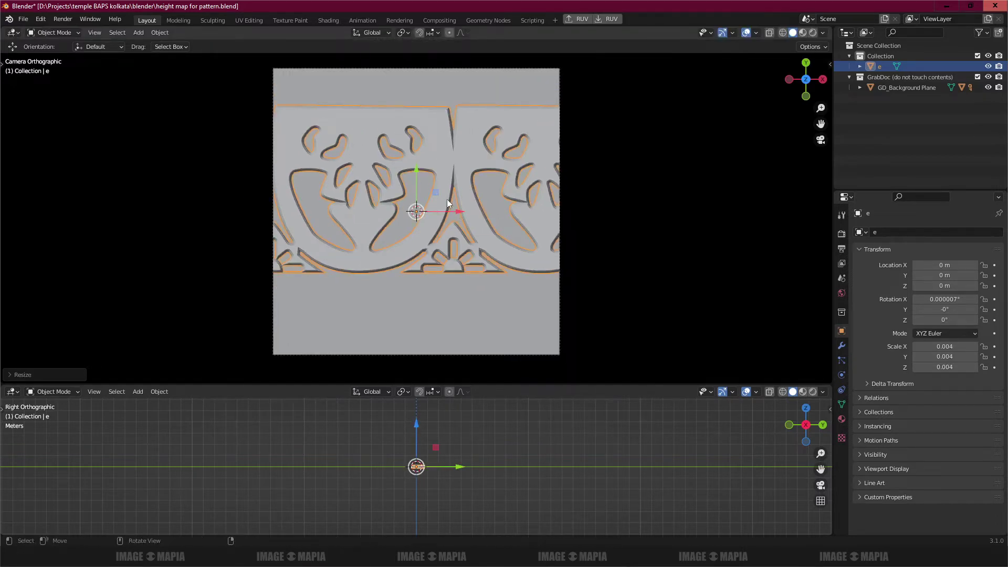
pyautogui.press('s')
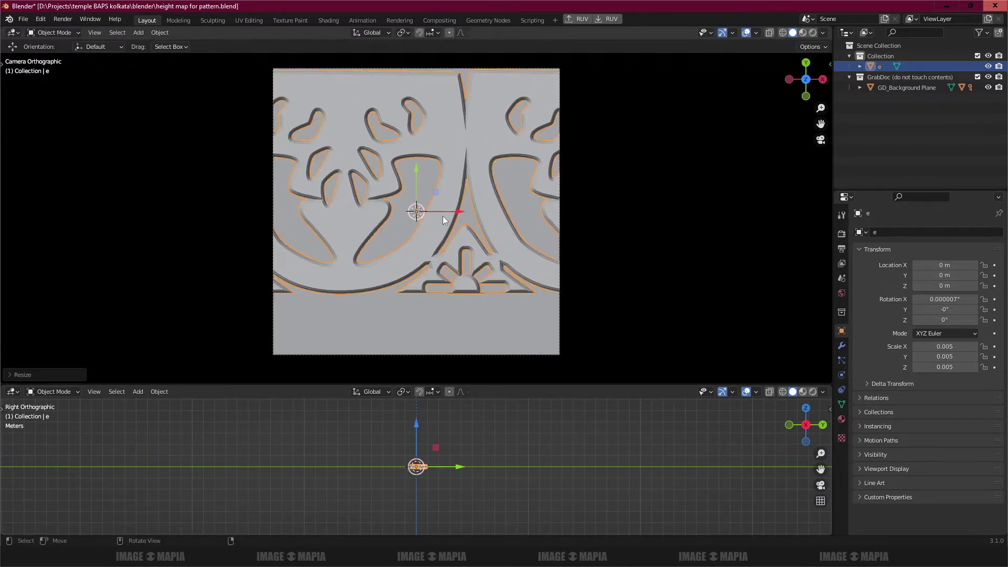
pyautogui.press('g')
pyautogui.press('x')
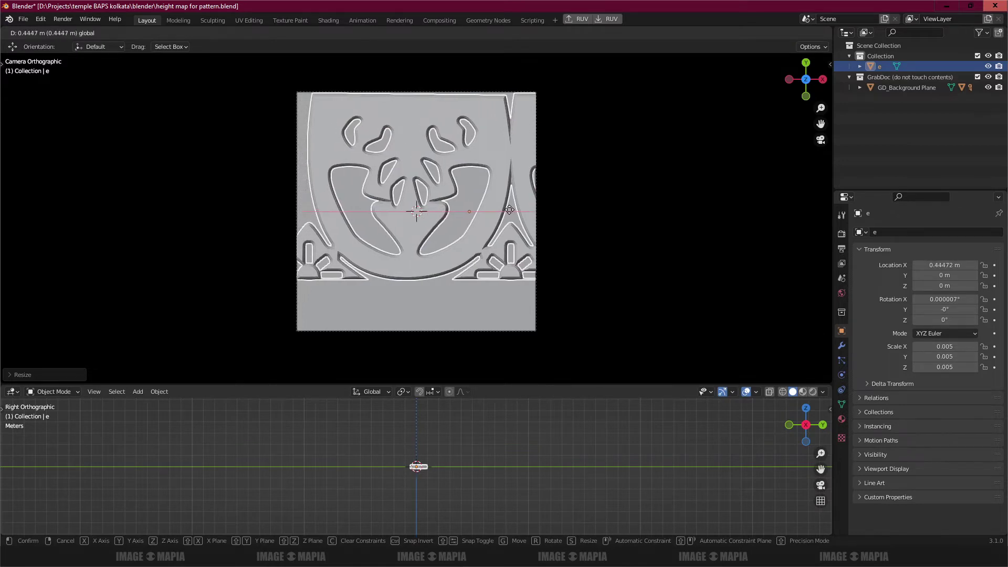
pyautogui.click(506, 210)
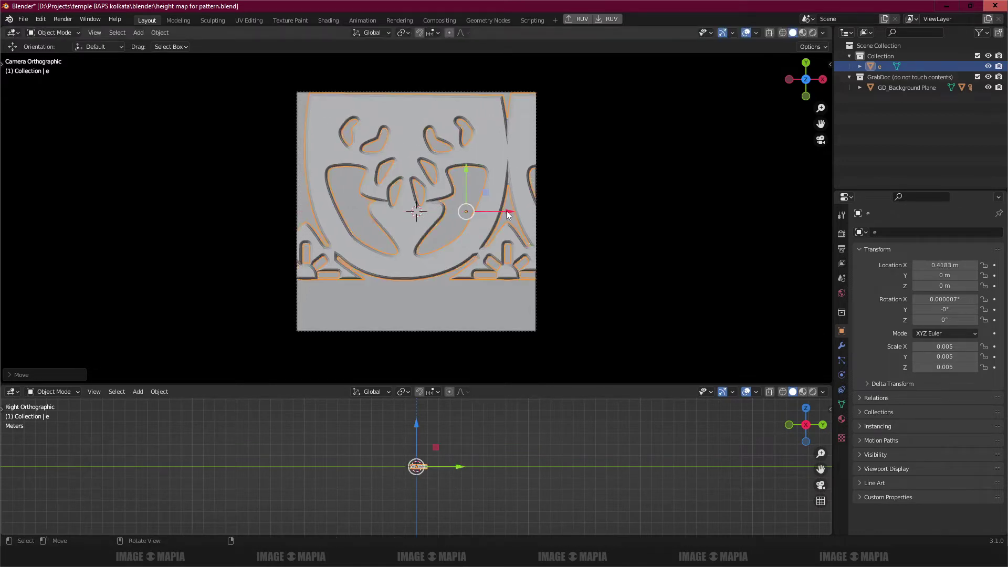
# Rescale the pattern slightly and shift it down and right within the camera frame
pyautogui.press('s')
pyautogui.click(530, 210)
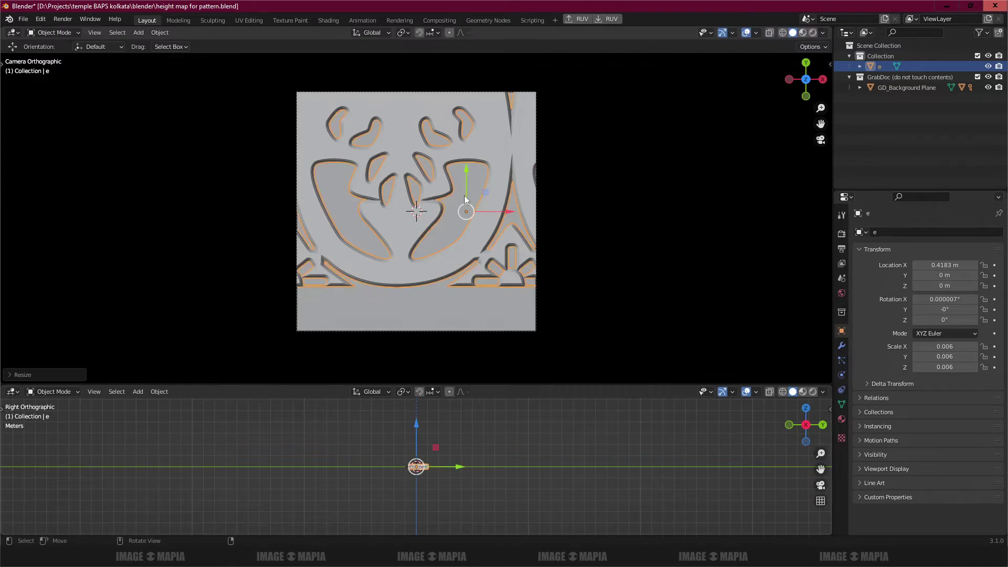
pyautogui.moveTo(467, 171); pyautogui.dragTo(467, 195)
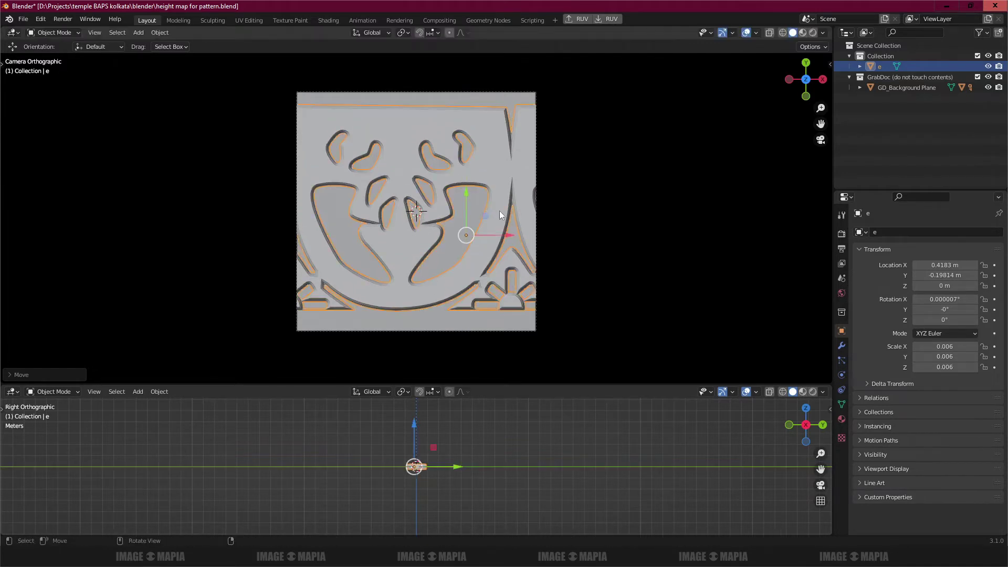
pyautogui.moveTo(508, 235); pyautogui.dragTo(522, 235)
pyautogui.press('s')
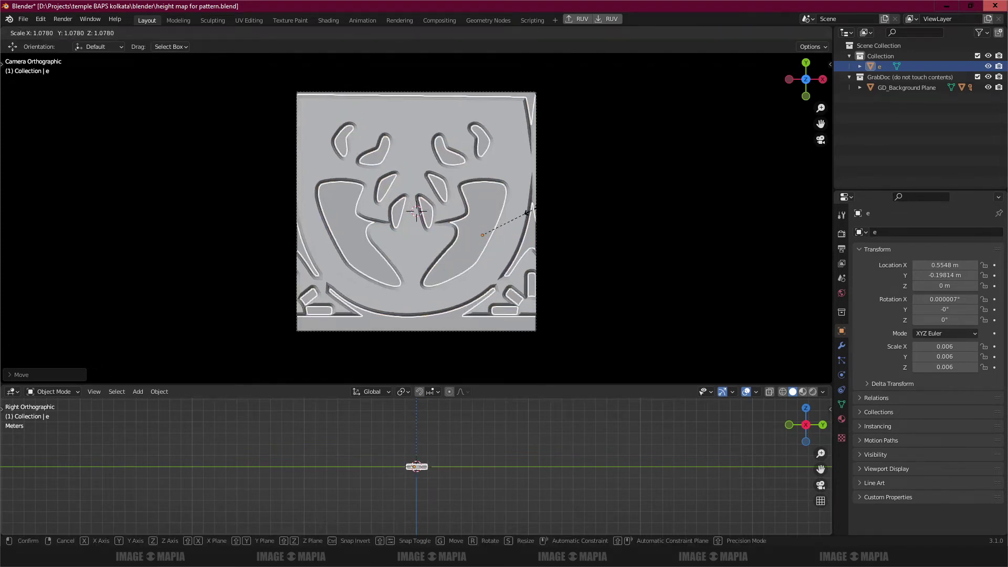
pyautogui.click(526, 212)
pyautogui.moveTo(484, 194); pyautogui.dragTo(484, 201)
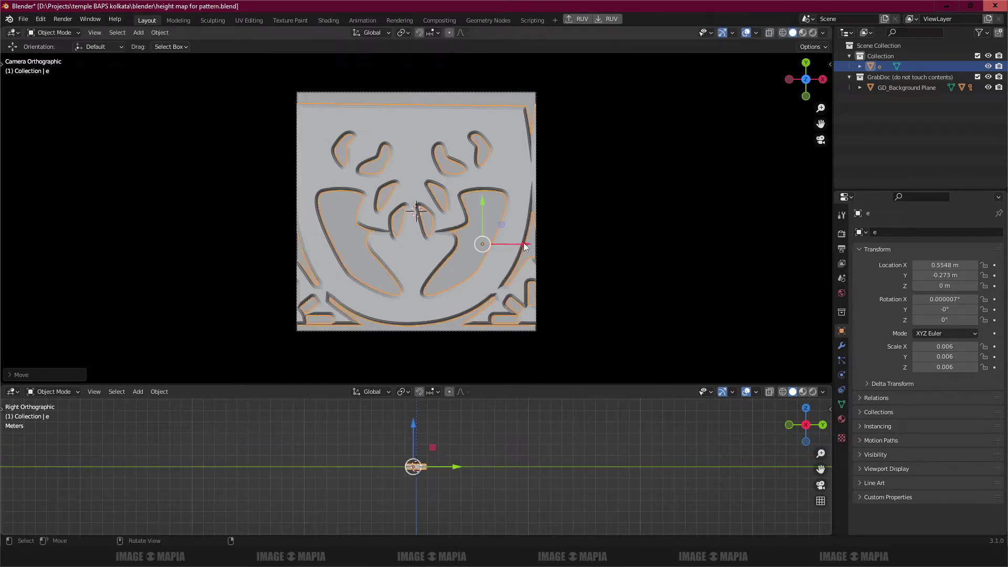
pyautogui.moveTo(525, 245); pyautogui.dragTo(528, 243)
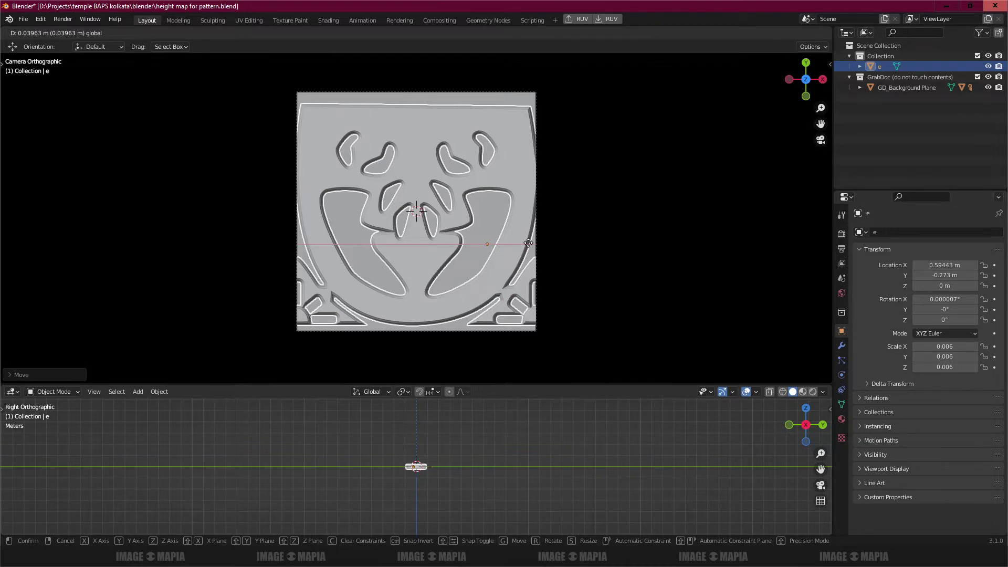
# Scale the pattern to 0.006, slide it to X -0.49755 m, and enter Edit Mode
pyautogui.press('s')
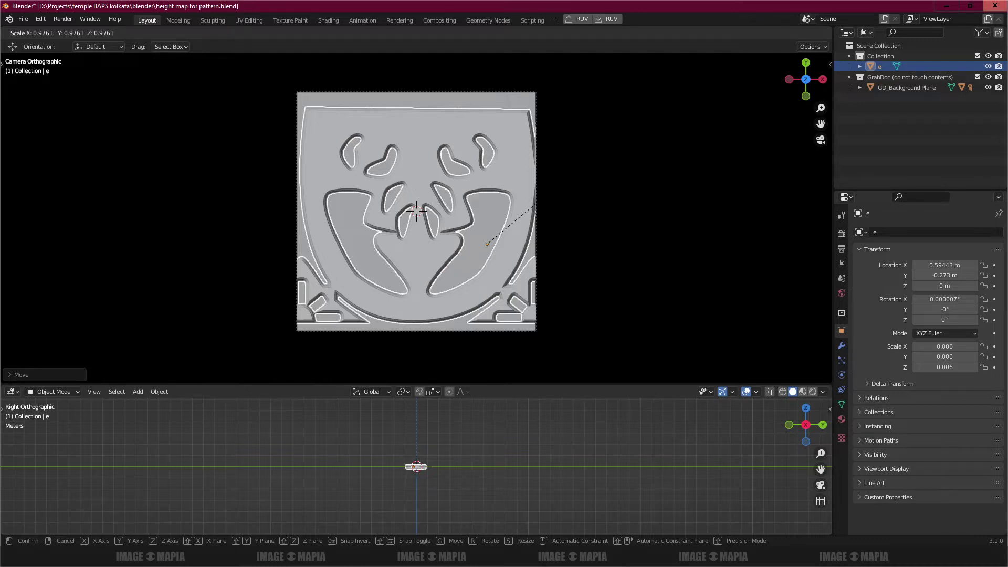
pyautogui.press('Return')
pyautogui.press('g')
pyautogui.press('x')
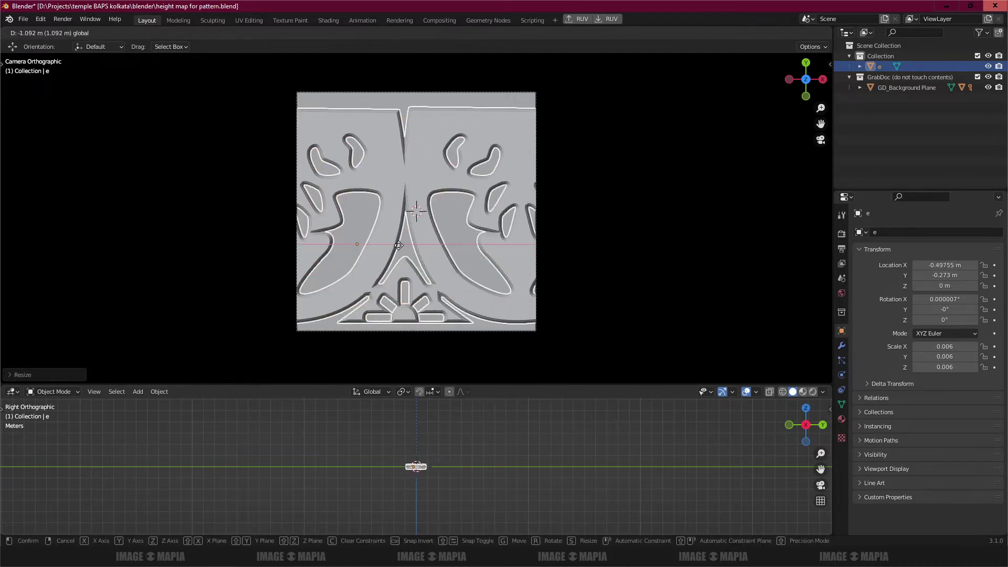
pyautogui.click(399, 245)
pyautogui.press('Tab')
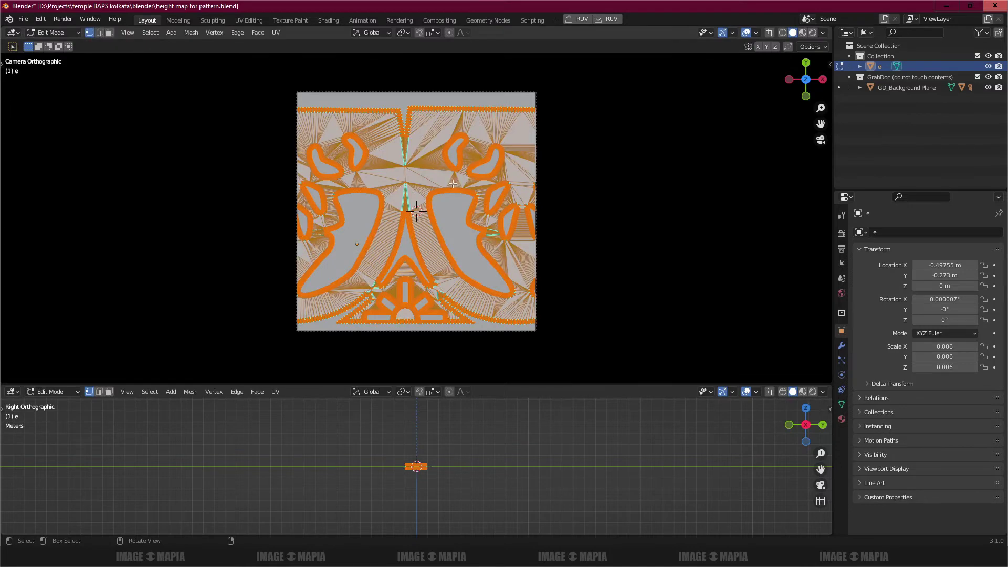
# Select the whole pattern mesh, then move, scale and nudge it to X 0.60323 m in Object Mode
pyautogui.hotkey('alt', 'a')
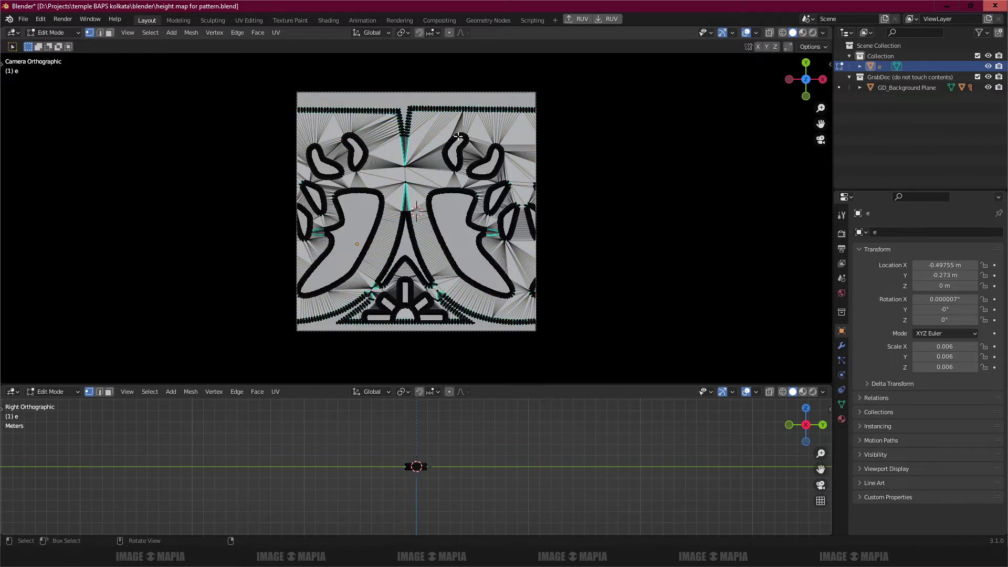
pyautogui.press('ctrl')
pyautogui.hotkey('ctrl', 'l')
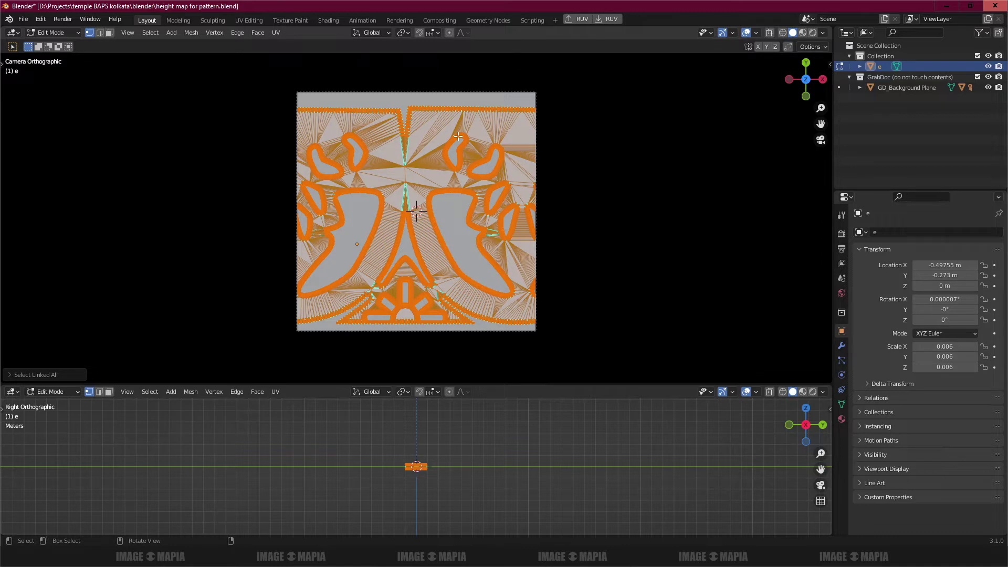
pyautogui.press('Tab')
pyautogui.moveTo(398, 240); pyautogui.dragTo(527, 250)
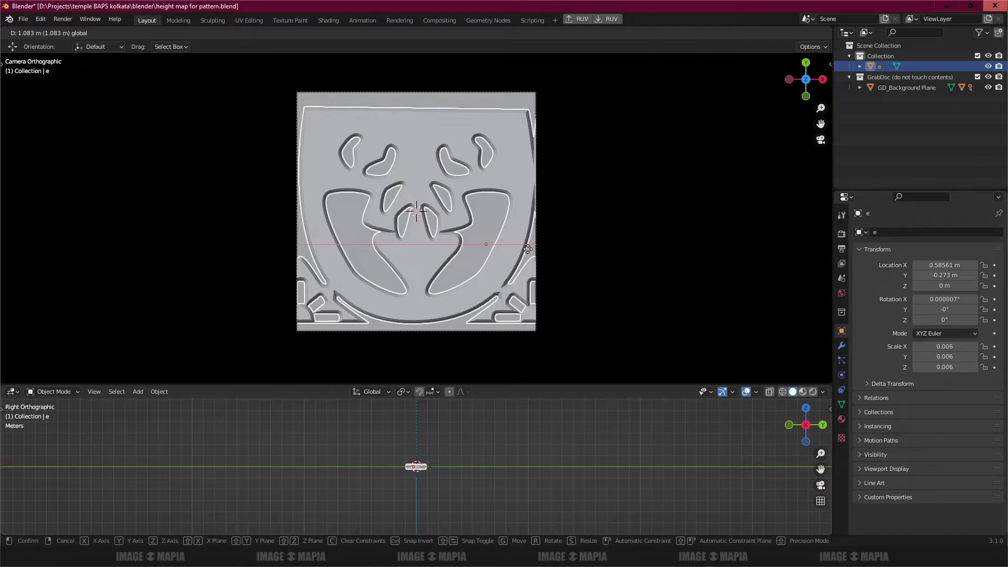
pyautogui.click(528, 248)
pyautogui.press('s')
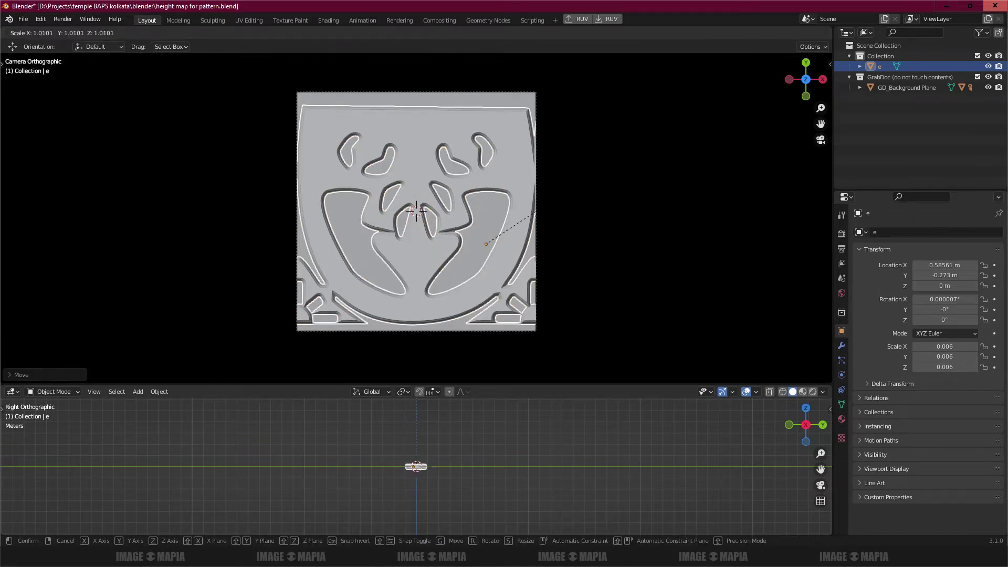
pyautogui.click(534, 212)
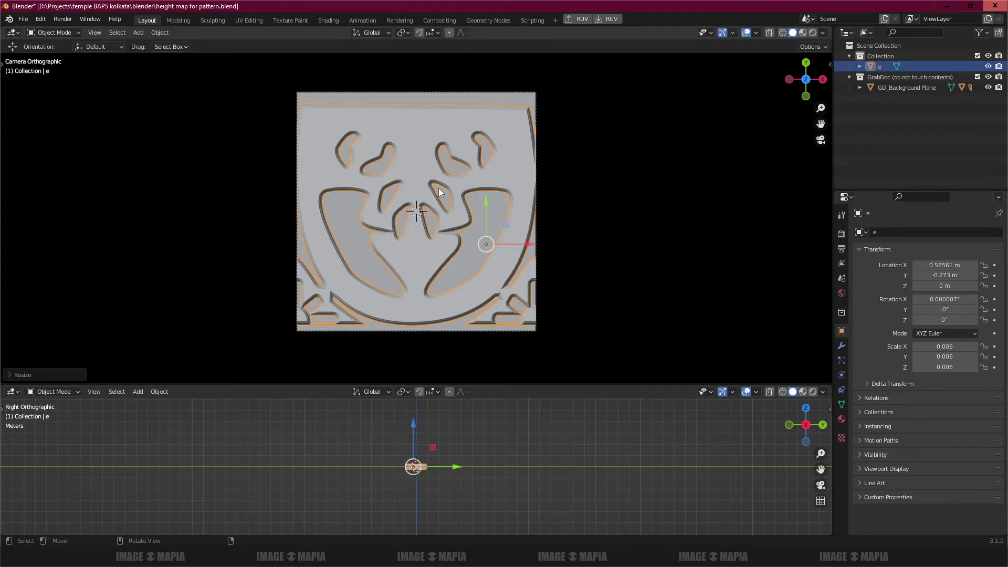
pyautogui.press('g')
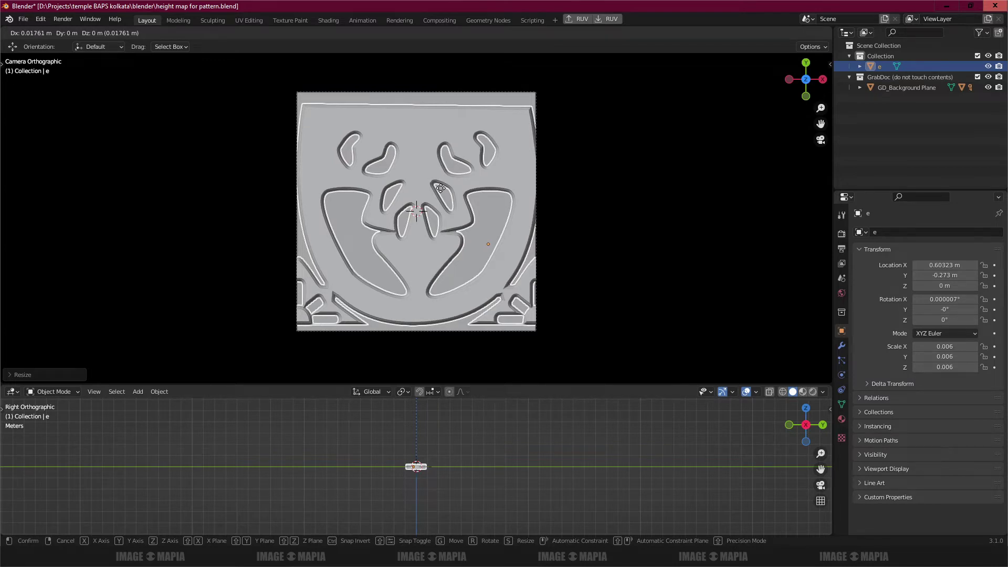
pyautogui.click(440, 188)
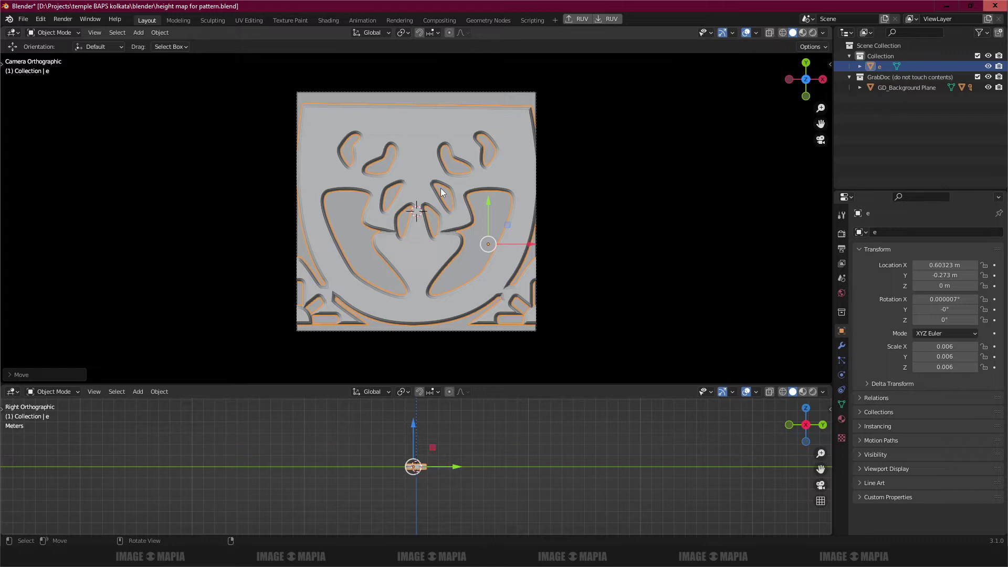
# Deselect the pattern and show the GrabDoc export settings (bump 5, 2048×2048 PNG) in the sidebar
pyautogui.hotkey('alt', 'a')
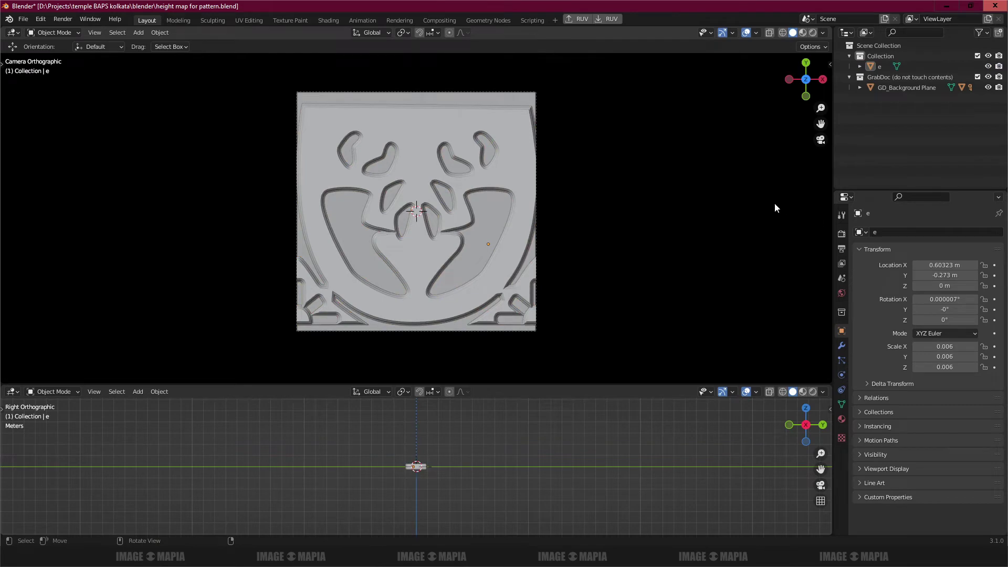
pyautogui.press('n')
pyautogui.scroll(-3, 737, 271)
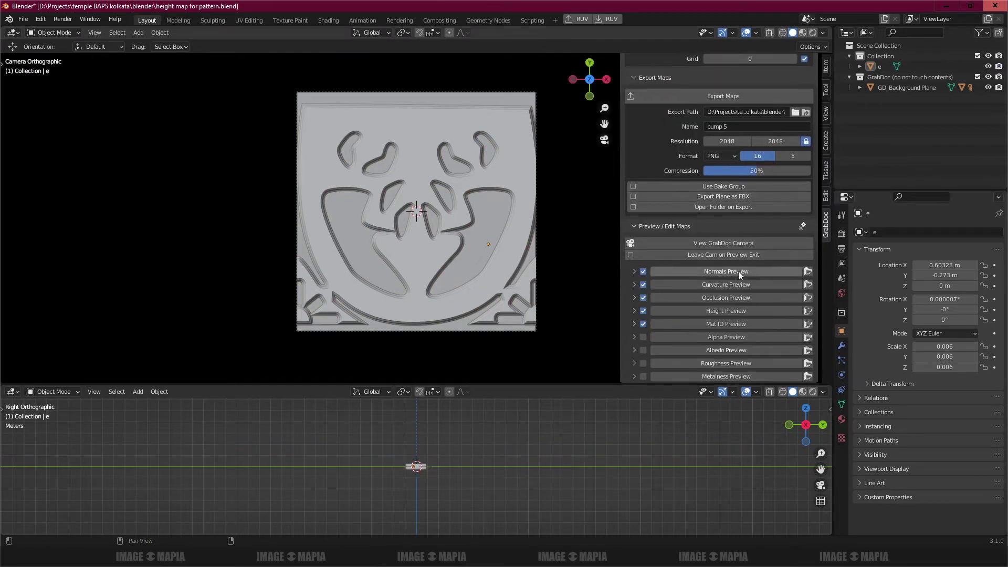
# Preview the pattern as a height map, rename the export to 'bump 6', and open the blender folder
pyautogui.click(722, 312)
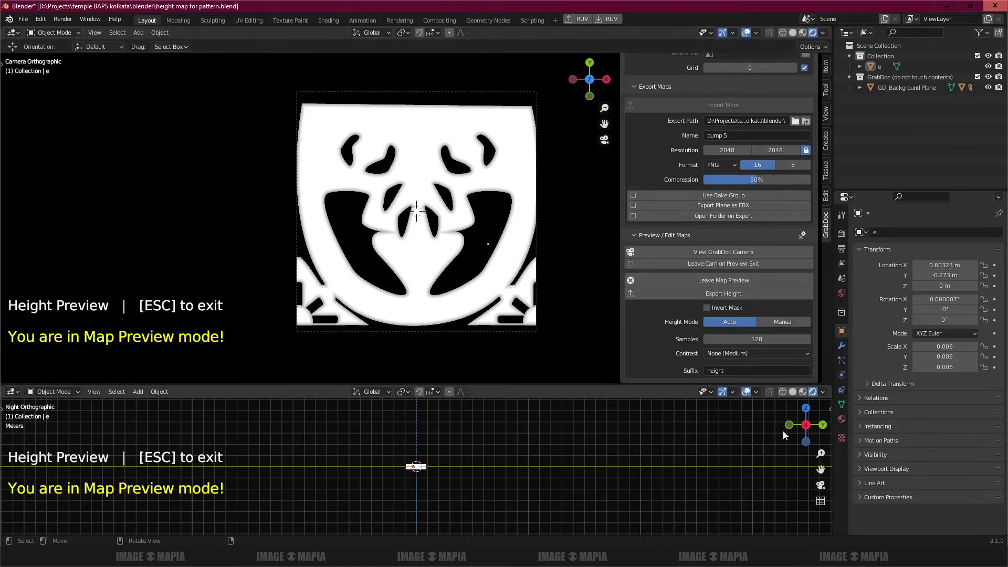
pyautogui.click(733, 136)
pyautogui.press('BackSpace')
pyautogui.write('6')
pyautogui.press('Return')
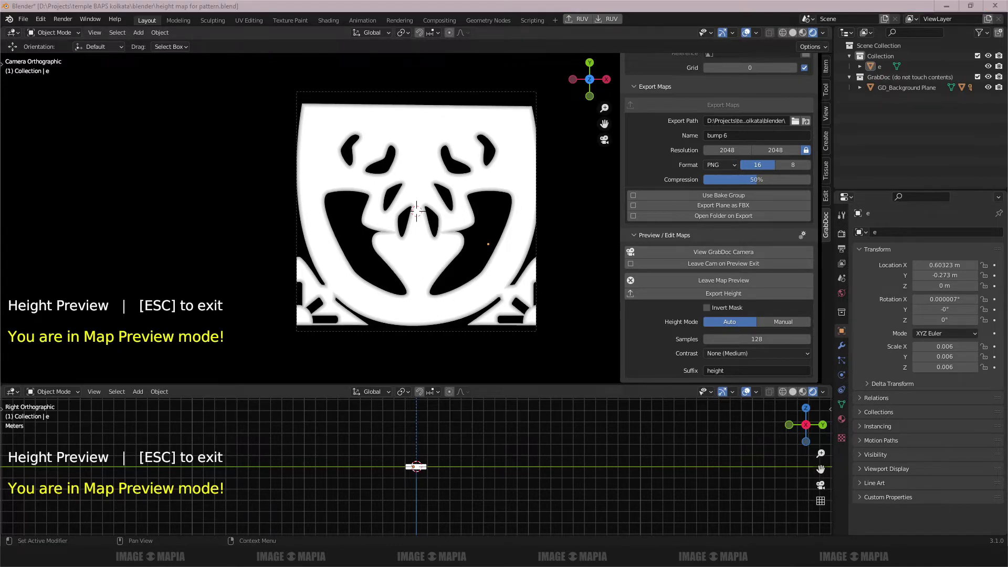
pyautogui.rightClick(891, 537)
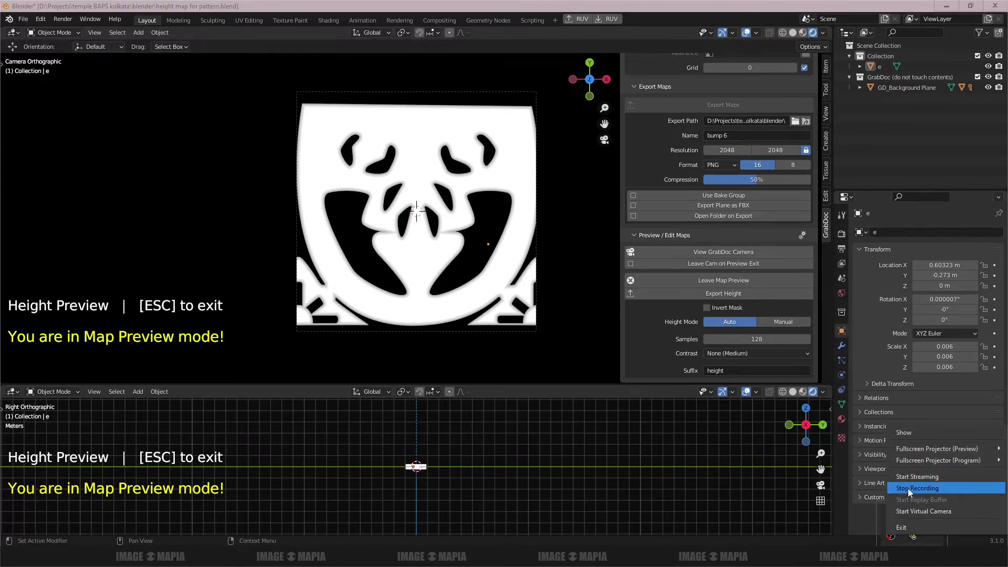
pyautogui.click(909, 488)
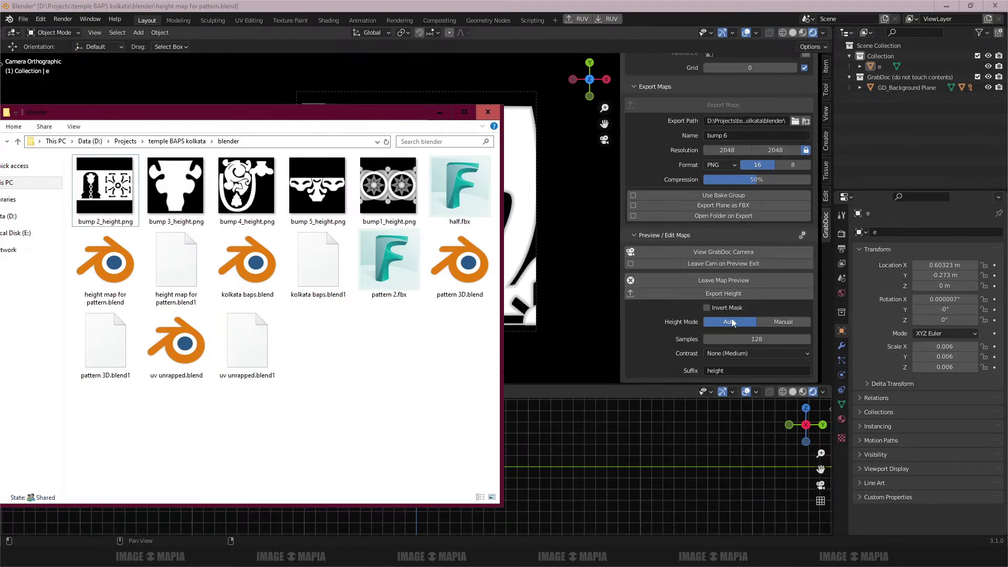
# Export the height map and confirm bump 6_height.png appears in the blender folder, then minimize it
pyautogui.click(729, 294)
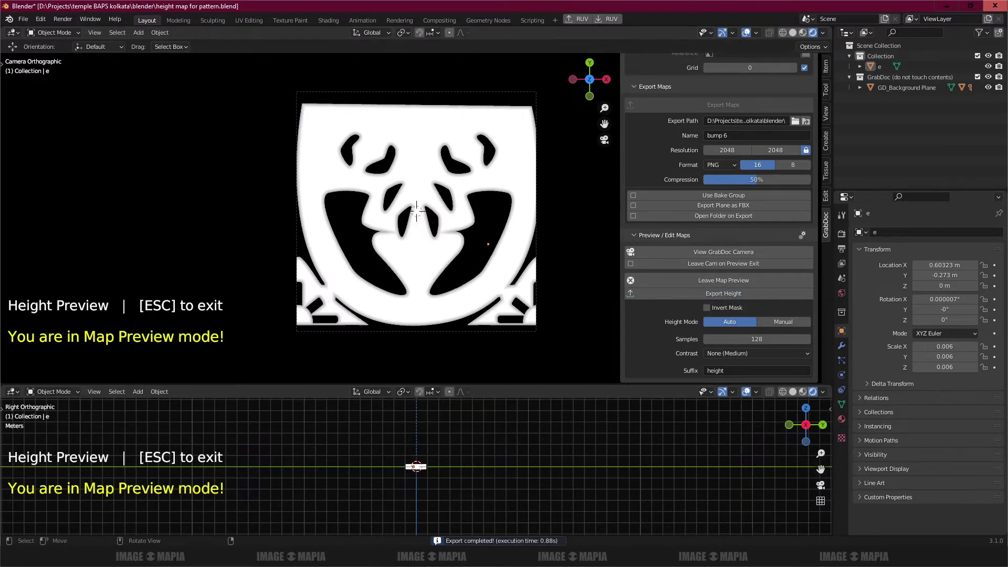
pyautogui.hotkey('alt', 'Tab')
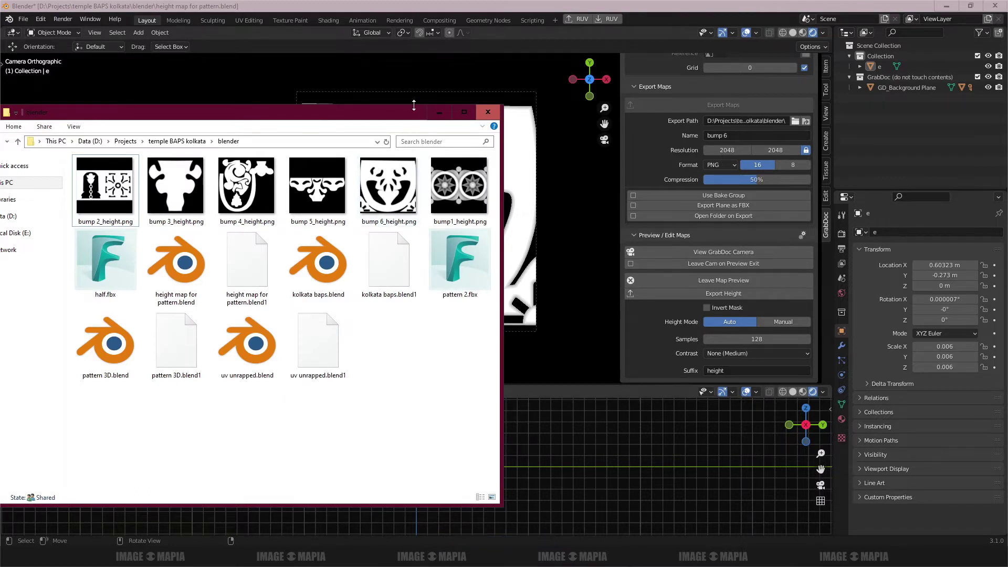
pyautogui.moveTo(394, 113); pyautogui.dragTo(391, 141)
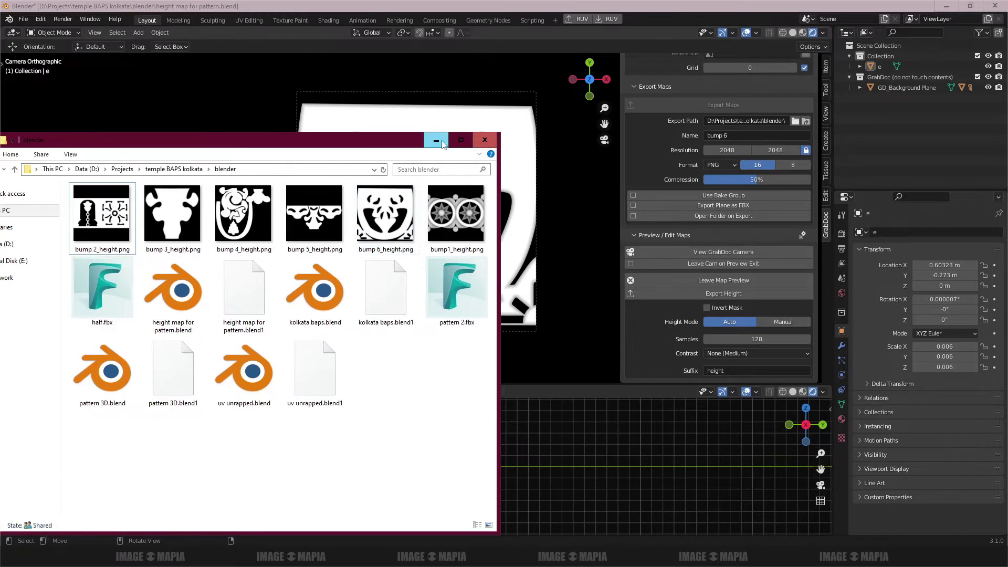
pyautogui.click(437, 141)
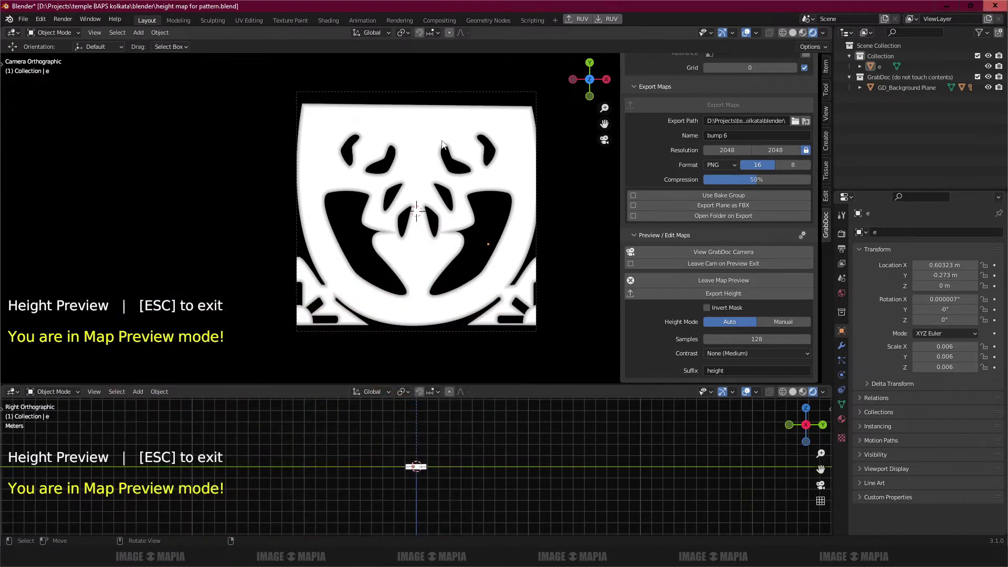
# Leave the old preview and show the m.004 ornament strip as a white height map
pyautogui.click(723, 279)
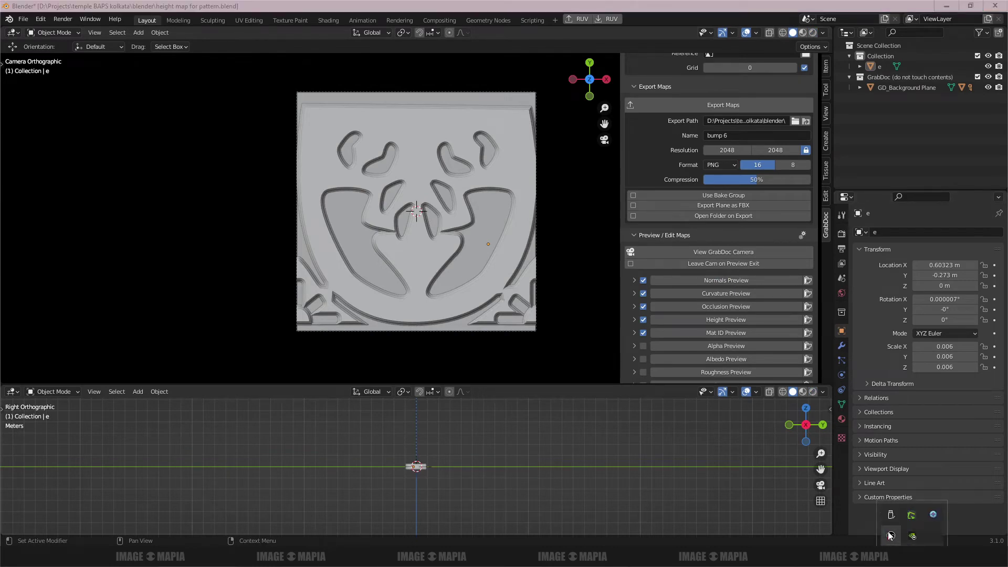
pyautogui.rightClick(891, 536)
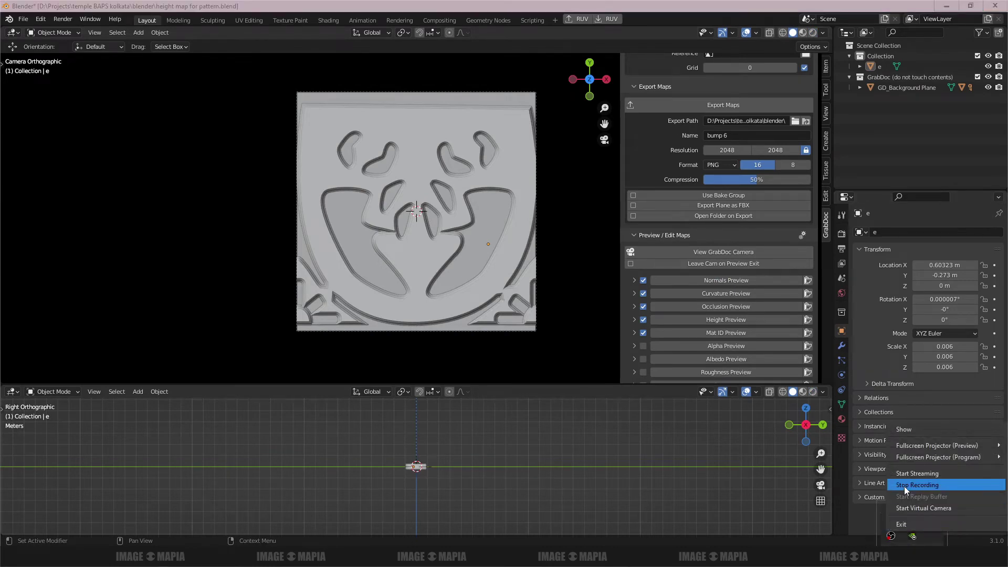
pyautogui.click(904, 497)
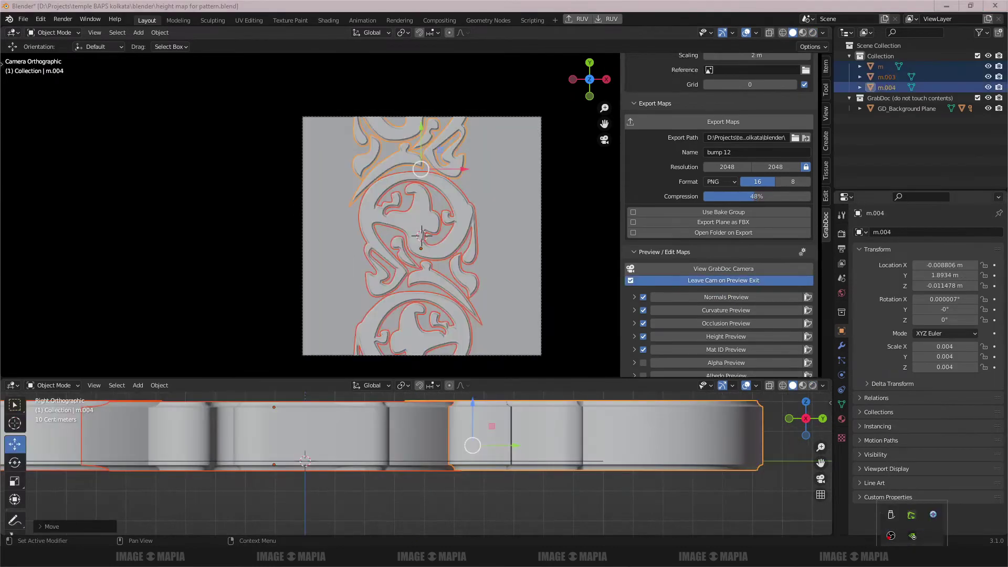
pyautogui.click(722, 336)
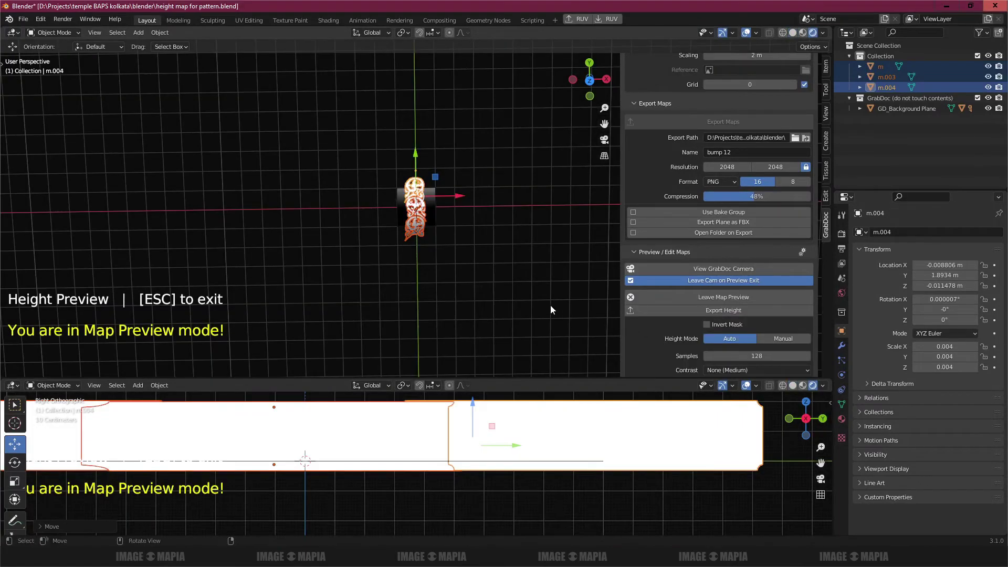
pyautogui.press('n')
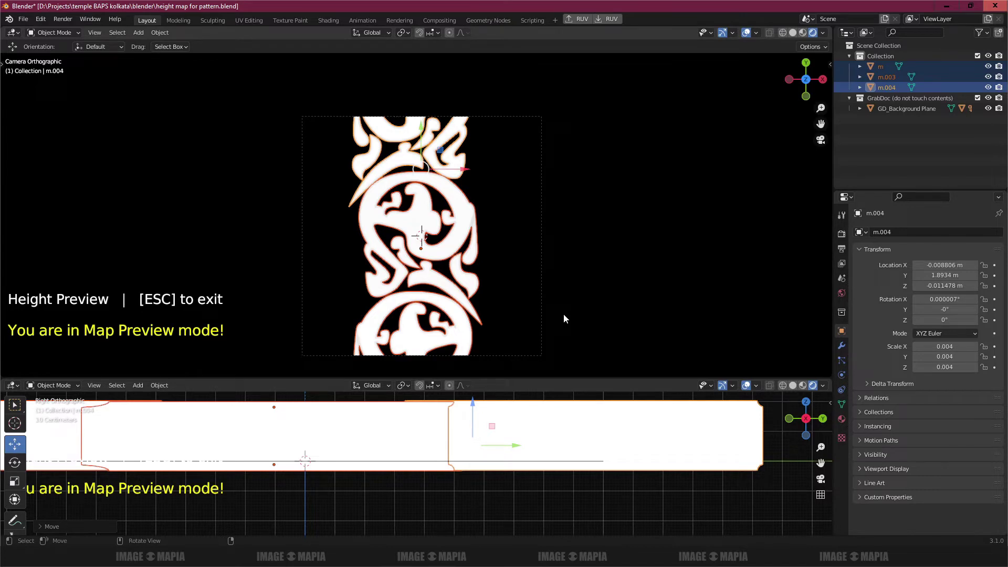
pyautogui.click(563, 313)
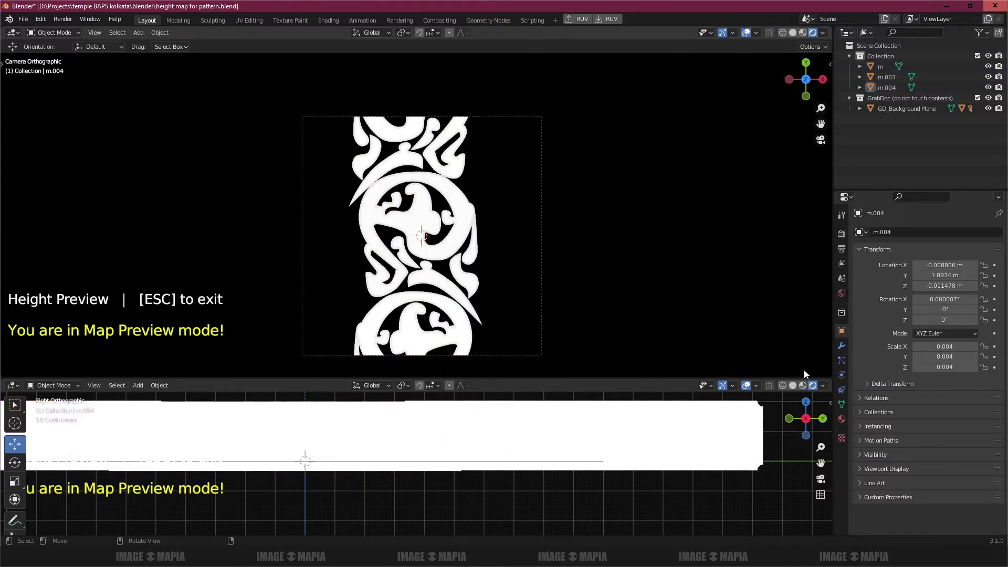
pyautogui.press('n')
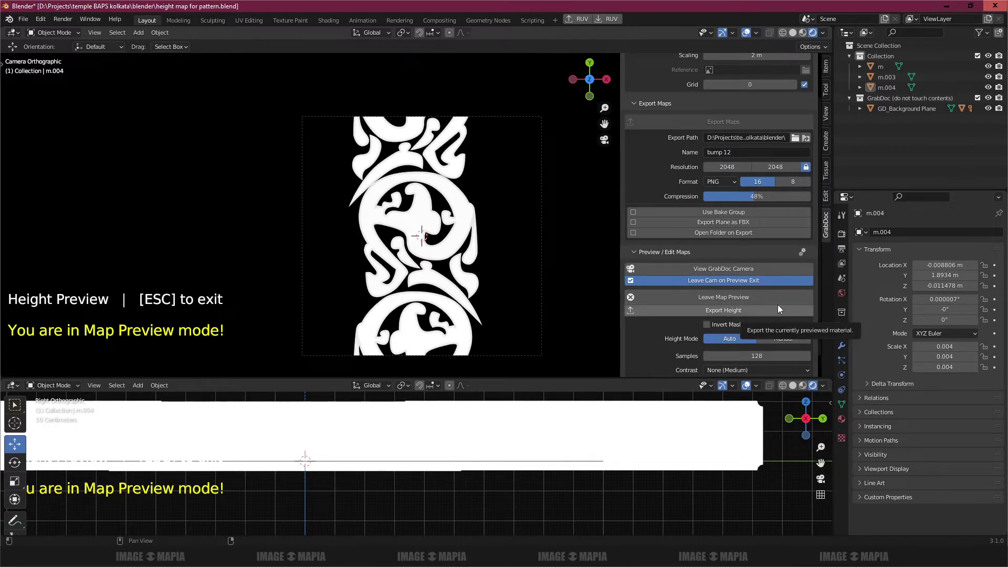
# Rename the export to 'bump 13', export the height map, and switch to its folder
pyautogui.click(733, 150)
pyautogui.press('BackSpace')
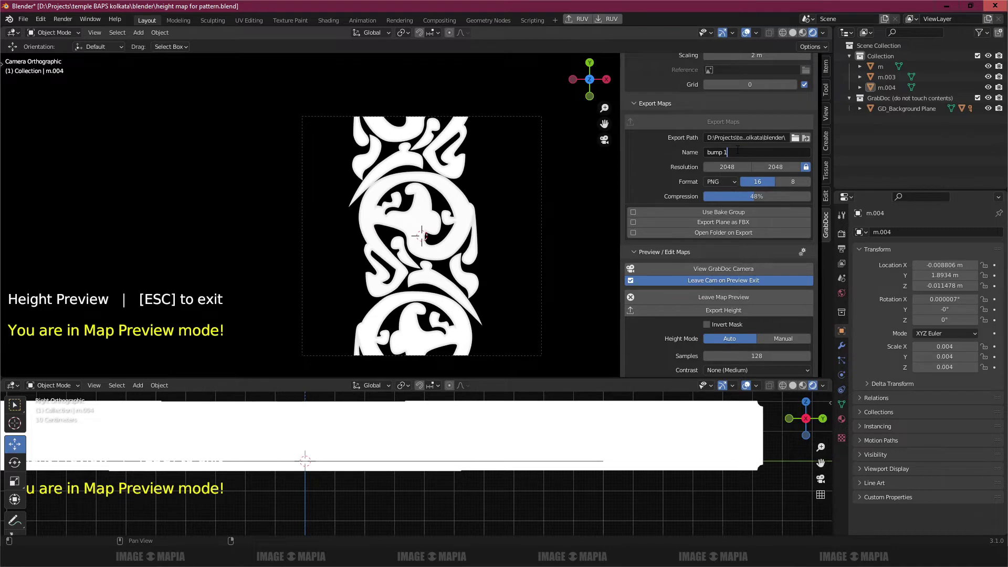
pyautogui.write('3')
pyautogui.press('Return')
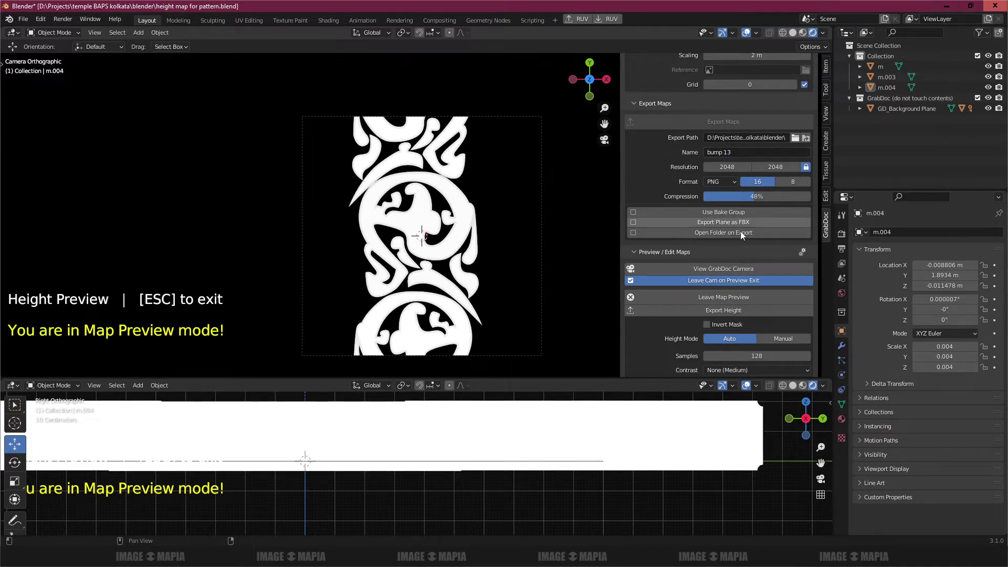
pyautogui.click(737, 312)
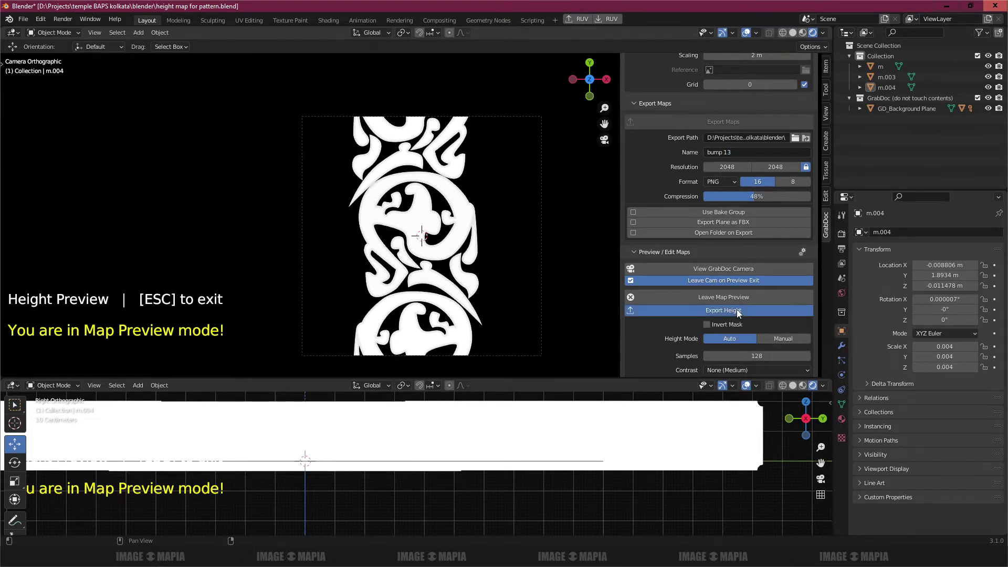
pyautogui.hotkey('alt', 'Tab')
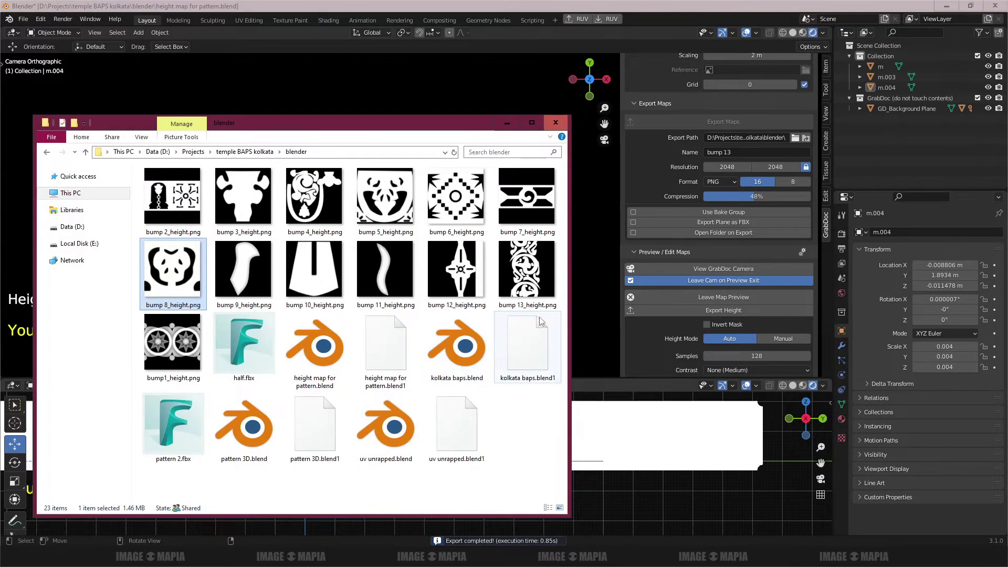
# View bump 13_height.png full size at 2048×2048, then return to Blender
pyautogui.click(531, 288)
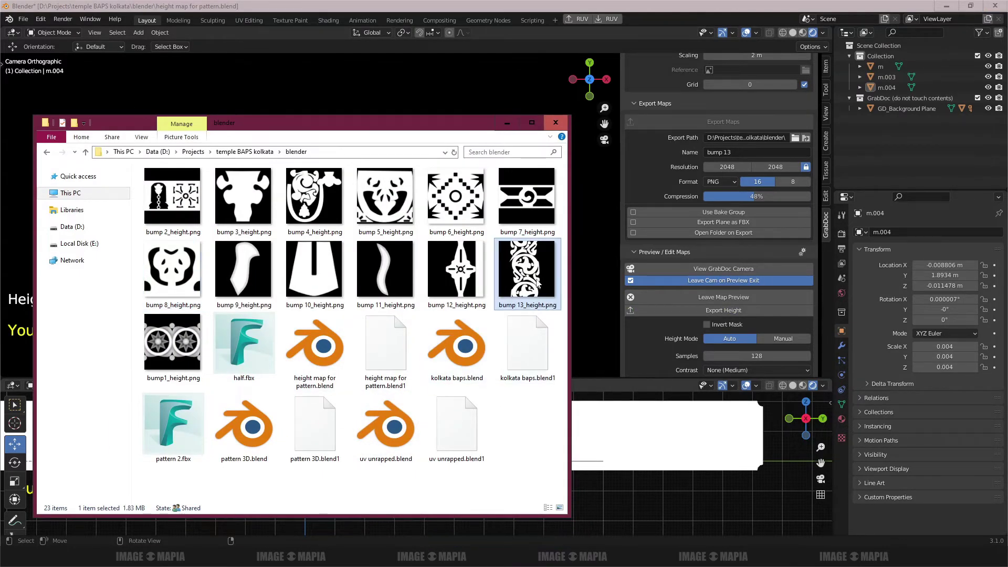
pyautogui.doubleClick(534, 283)
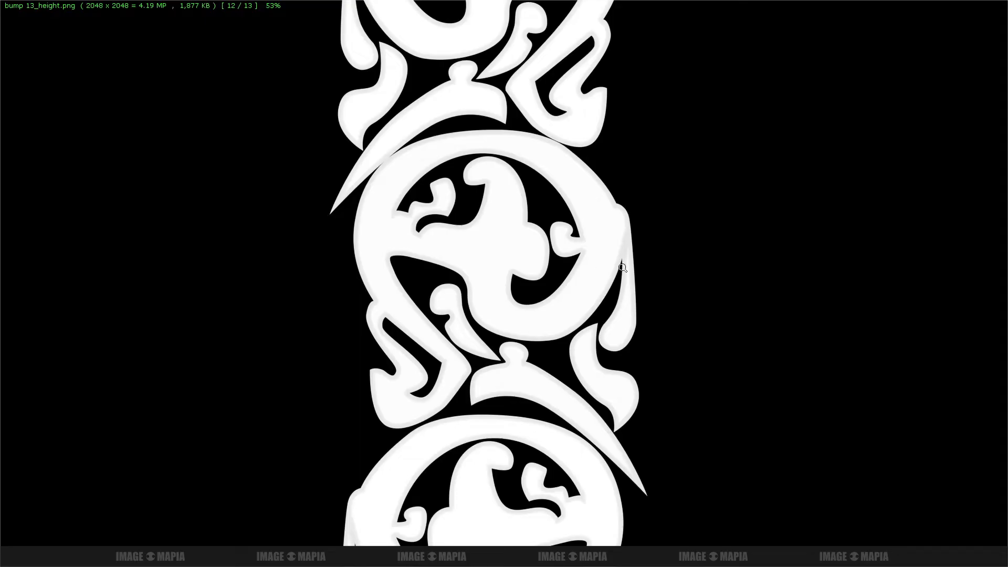
pyautogui.press('Escape')
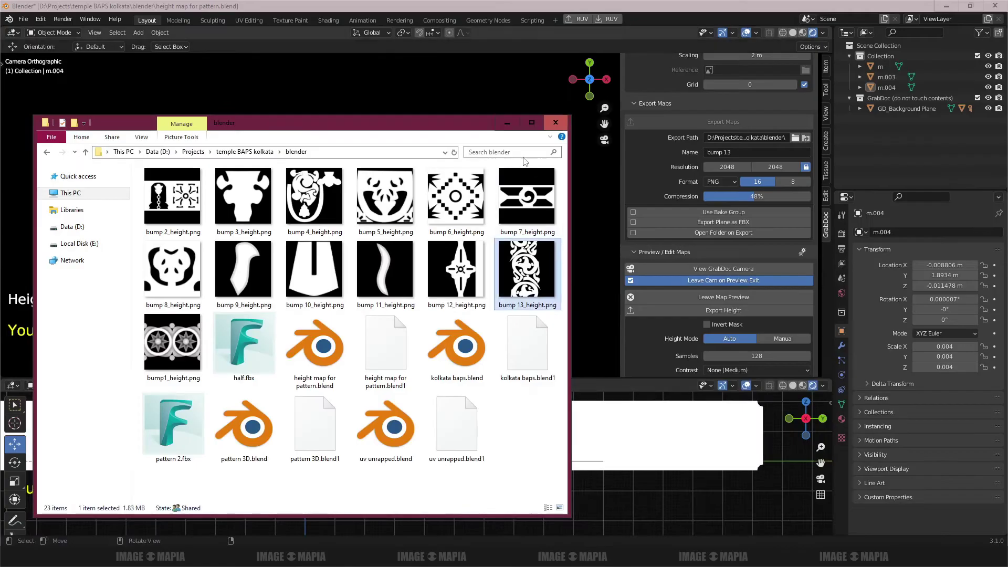
pyautogui.hotkey('alt', 'Tab')
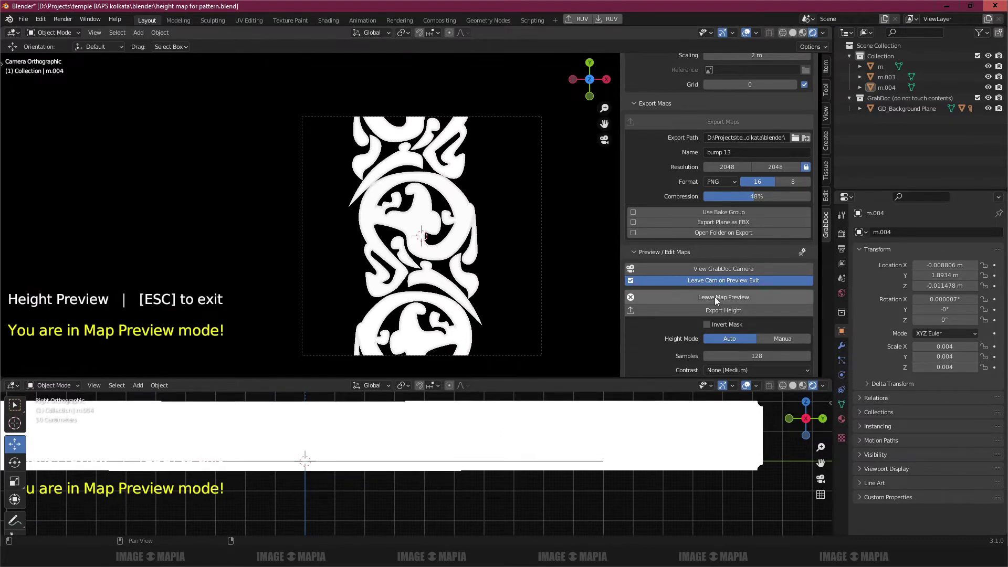
# Exit the height map preview, hide the sidebar, and switch to Substance Painter
pyautogui.click(714, 297)
pyautogui.press('n')
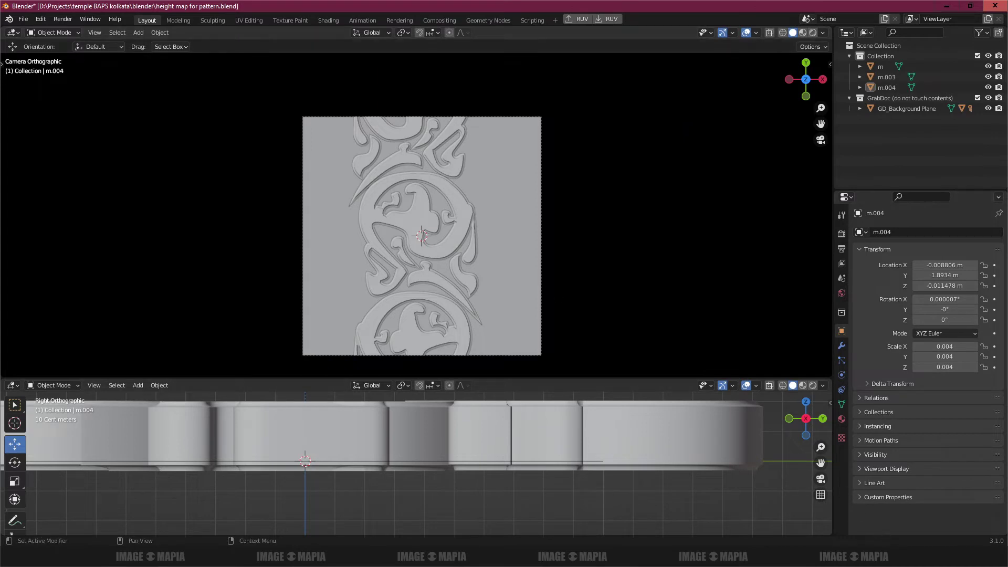
pyautogui.rightClick(903, 543)
pyautogui.click(904, 543)
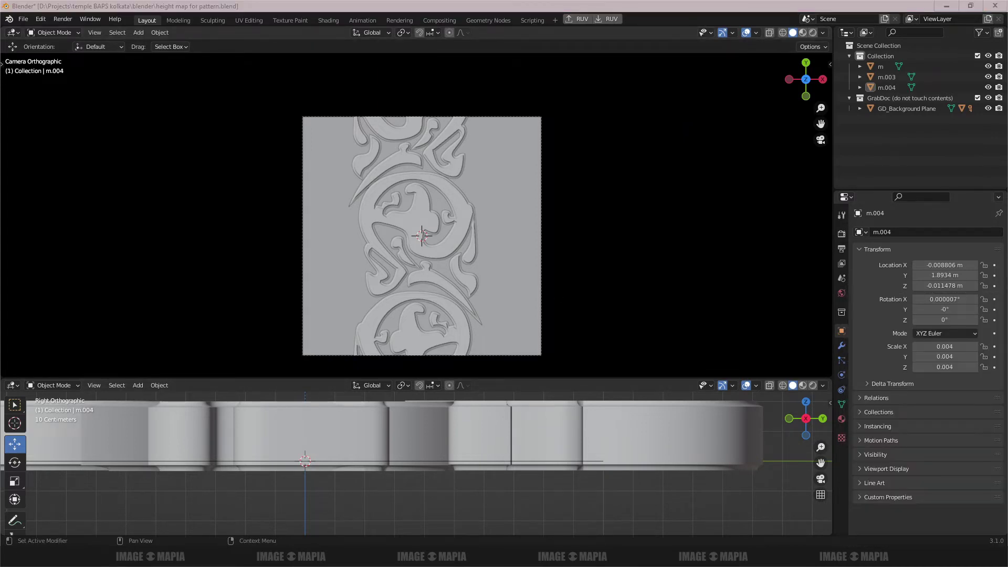
pyautogui.rightClick(912, 535)
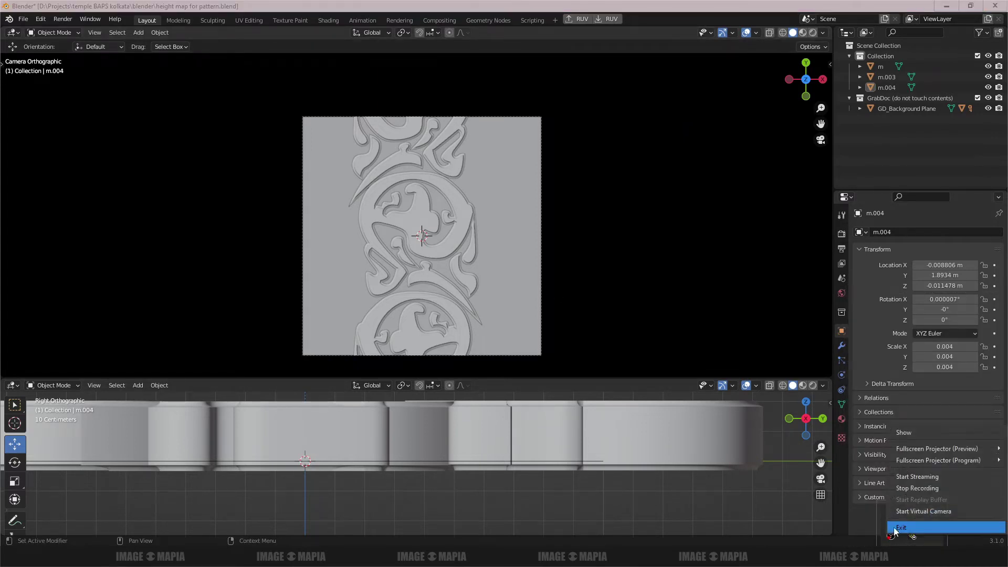
pyautogui.click(906, 488)
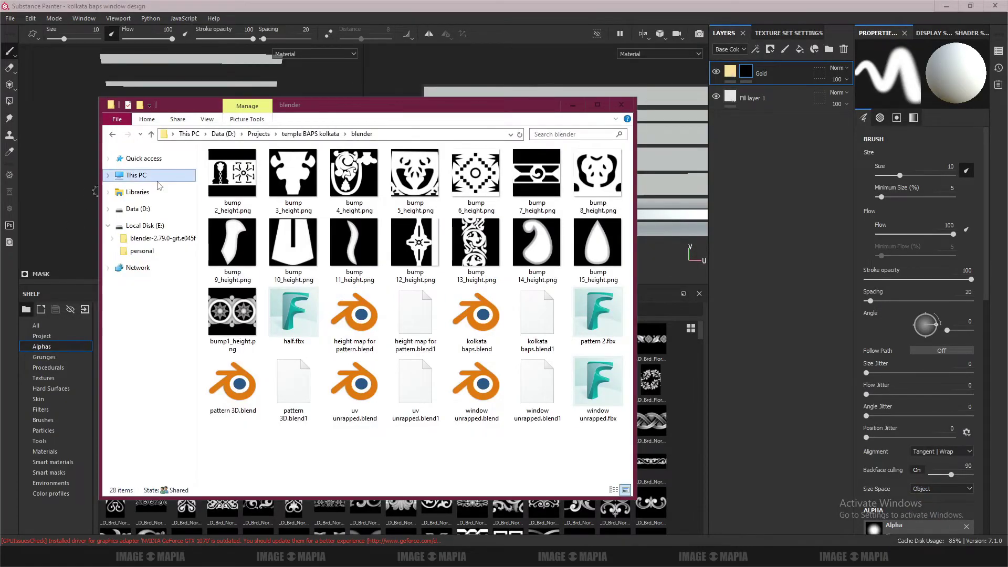
# Select bump 2 through bump 15 height PNGs and drag them into Substance Painter's shelf
pyautogui.click(224, 174)
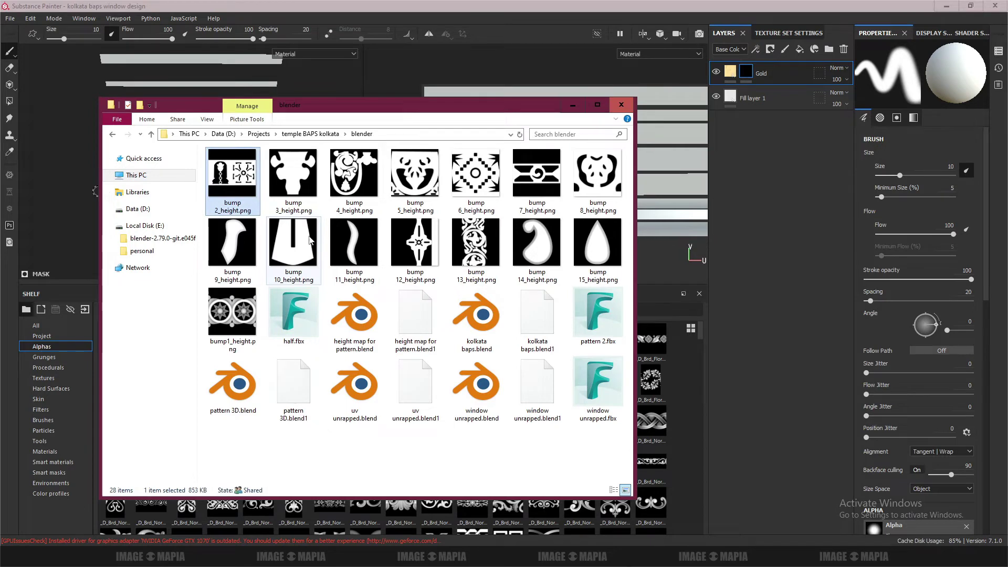
pyautogui.keyDown('shift'); pyautogui.click(595, 249); pyautogui.keyUp('shift')
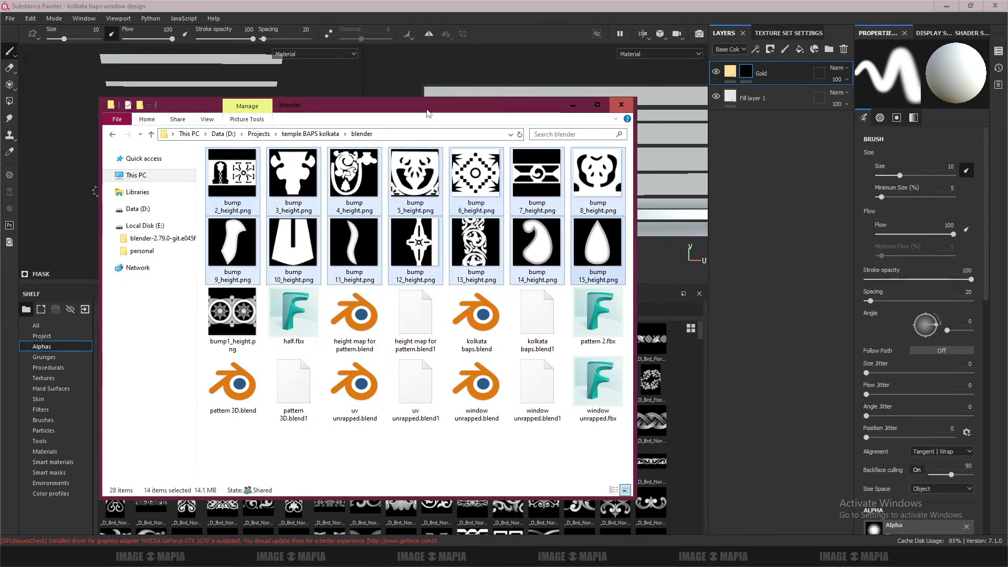
pyautogui.moveTo(427, 113); pyautogui.dragTo(727, 184)
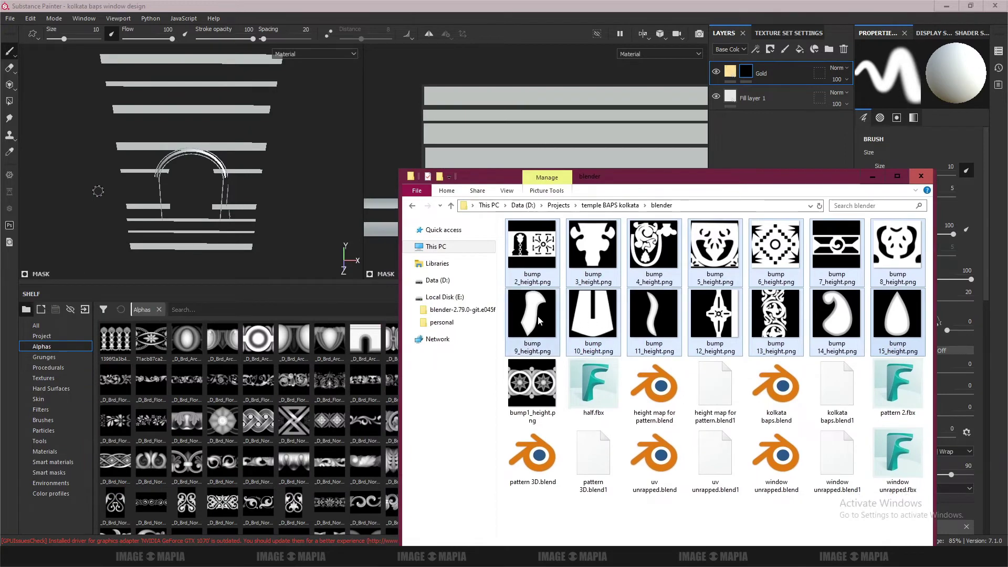
pyautogui.moveTo(538, 319); pyautogui.dragTo(270, 394)
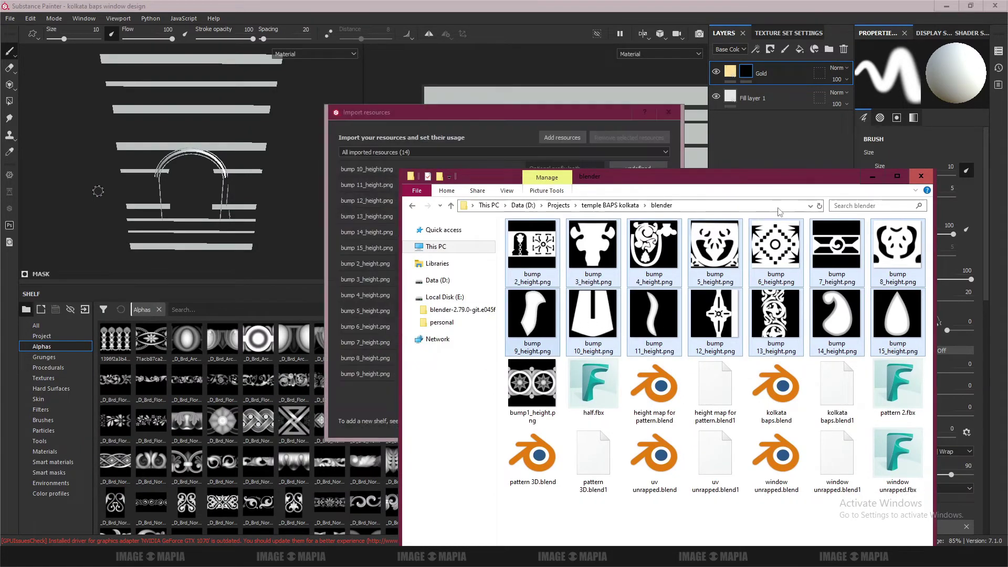
# Import all 14 bump height images as alphas into the current session
pyautogui.click(872, 177)
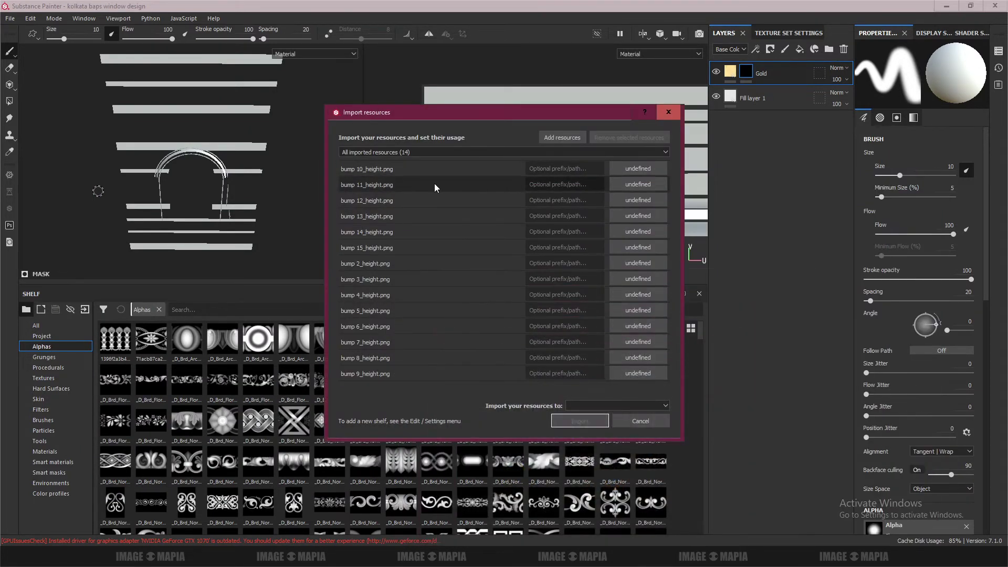
pyautogui.click(363, 169)
pyautogui.keyDown('shift'); pyautogui.click(370, 378); pyautogui.keyUp('shift')
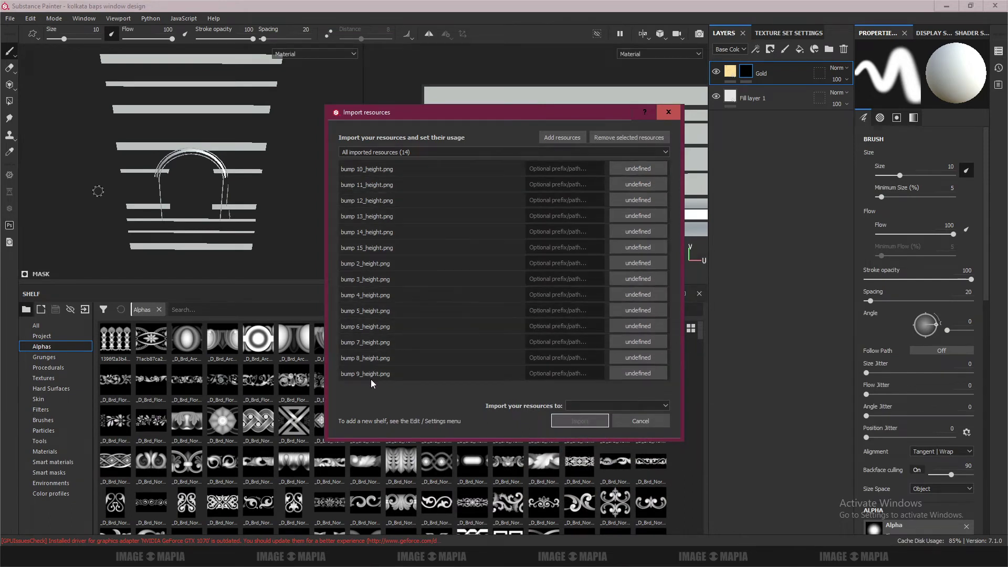
pyautogui.click(641, 168)
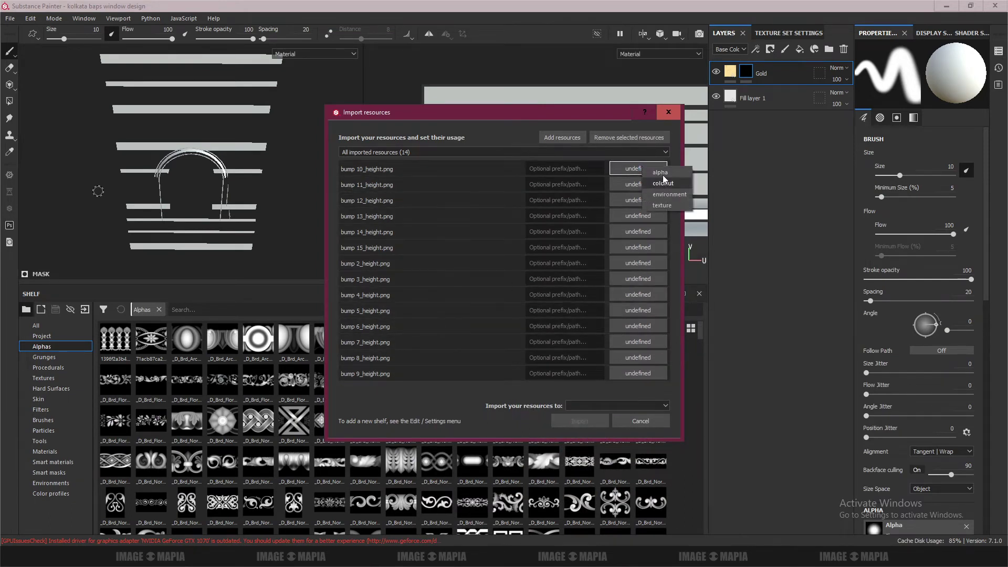
pyautogui.click(662, 173)
pyautogui.click(615, 407)
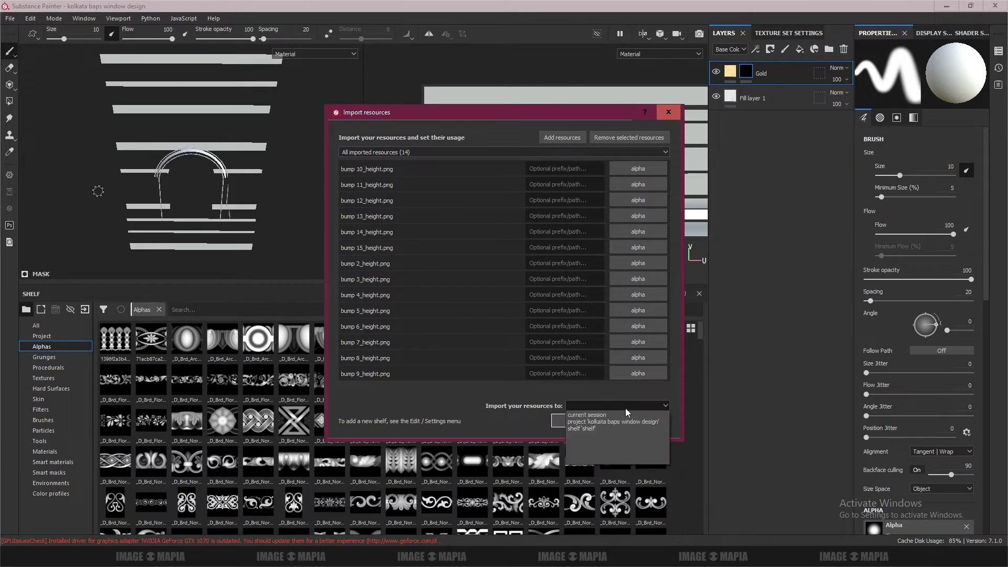
pyautogui.click(593, 415)
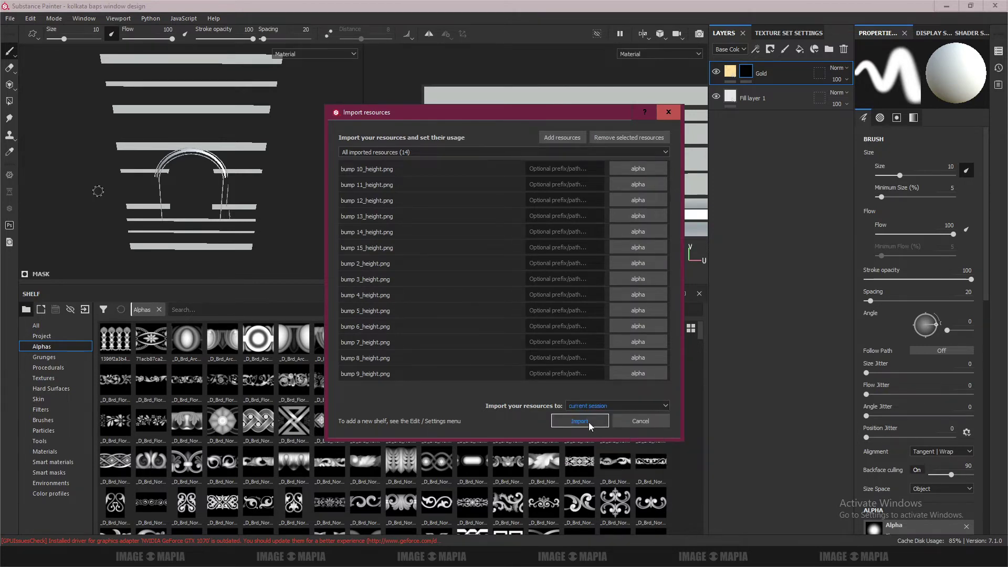
pyautogui.click(588, 423)
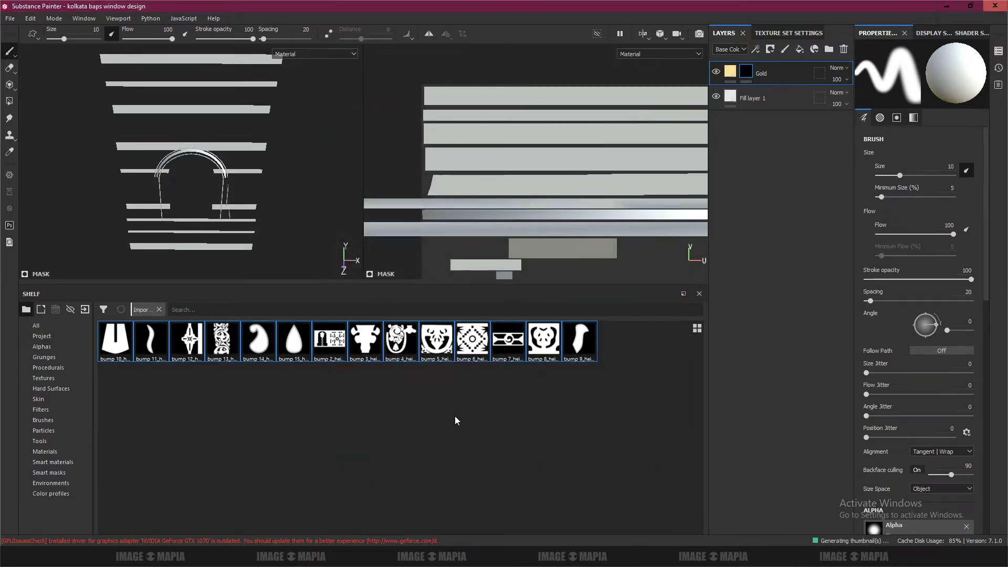
# Add a Fill effect (0.5 grayscale) to the Gold layer's mask
pyautogui.press('ctrl')
pyautogui.press('ctrl')
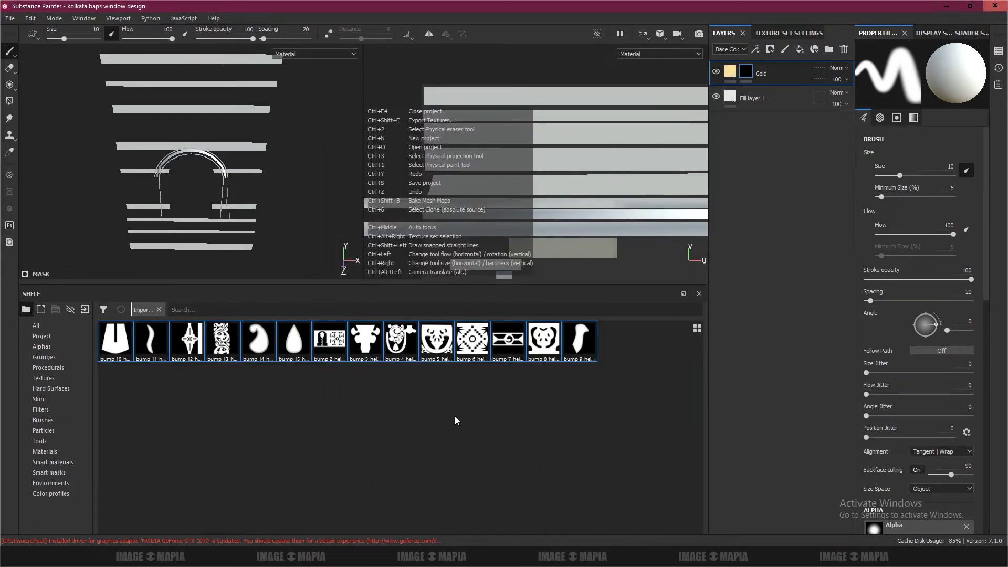
pyautogui.press('ctrl')
pyautogui.rightClick(744, 72)
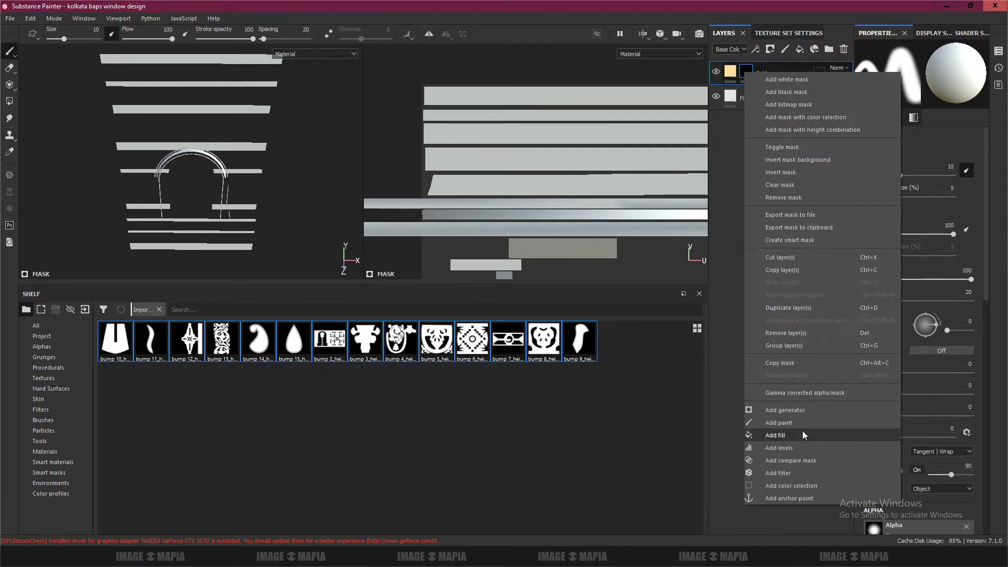
pyautogui.click(789, 433)
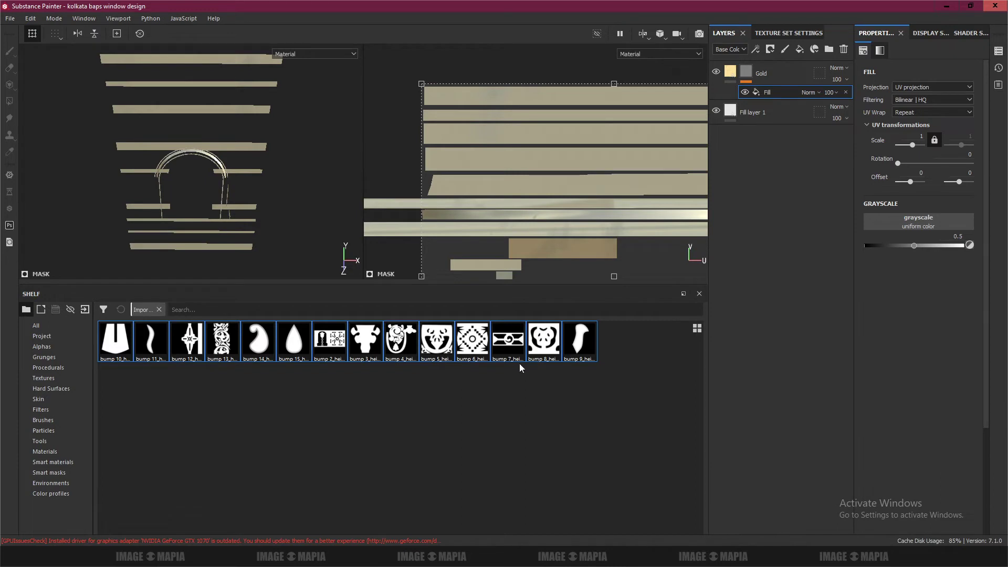
# Put bump 7_height into the Gold mask Fill's grayscale slot, undoing and redoing the assignment
pyautogui.moveTo(508, 341); pyautogui.dragTo(905, 220)
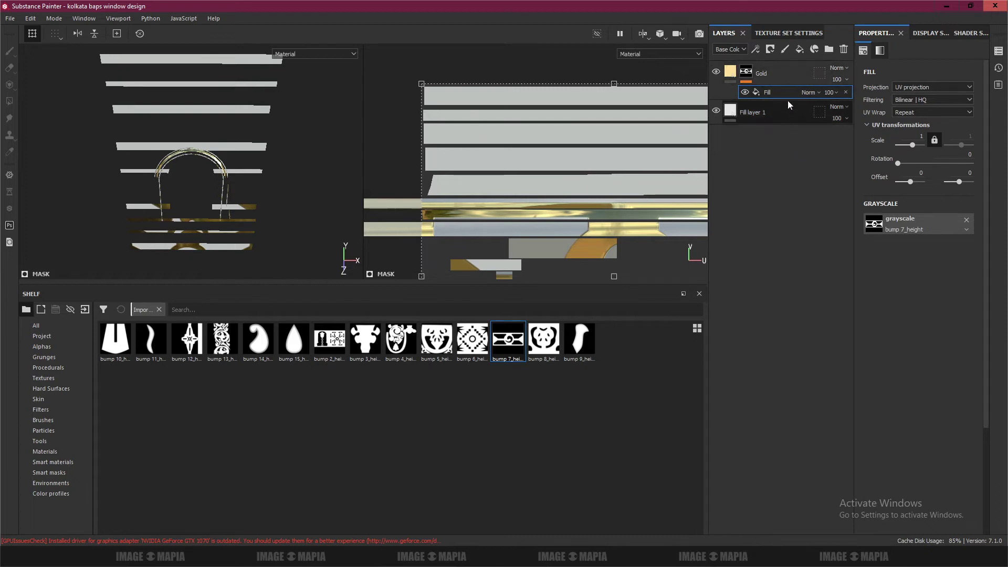
pyautogui.hotkey('ctrl', 'z')
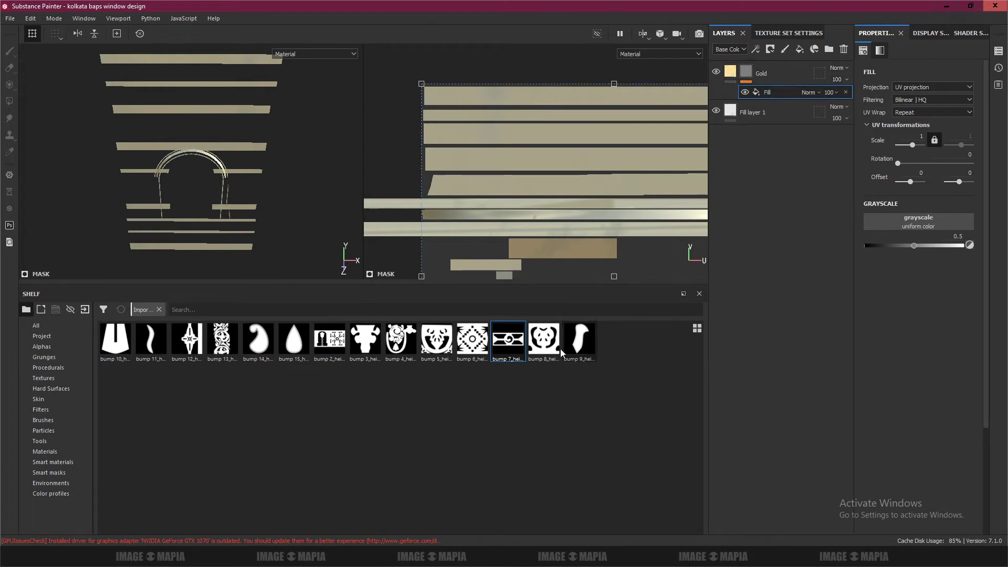
pyautogui.moveTo(507, 348); pyautogui.dragTo(918, 223)
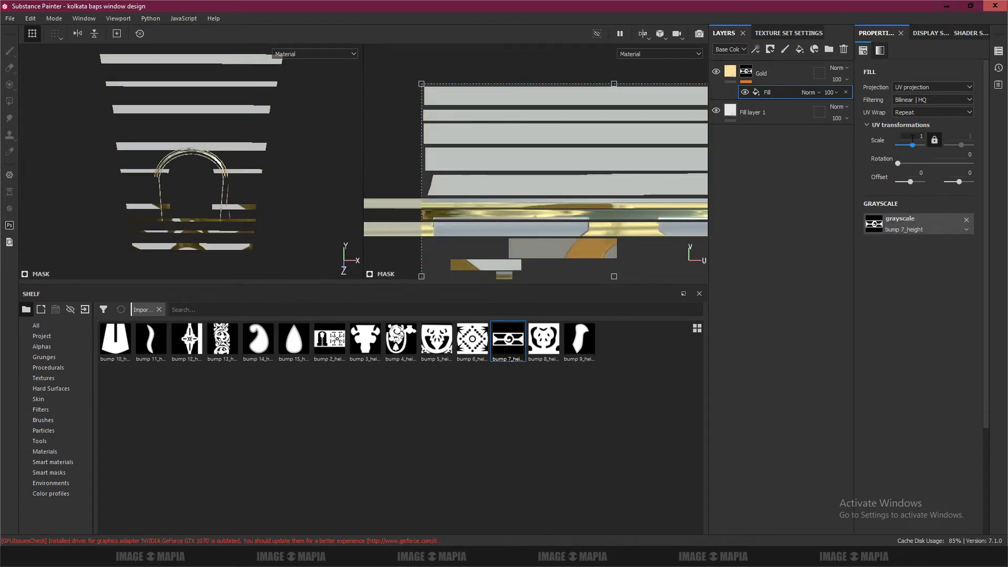
# Tile the Gold mask at UV scale 15, repeating horizontally, offset onto the top trim
pyautogui.write('5')
pyautogui.press('Return')
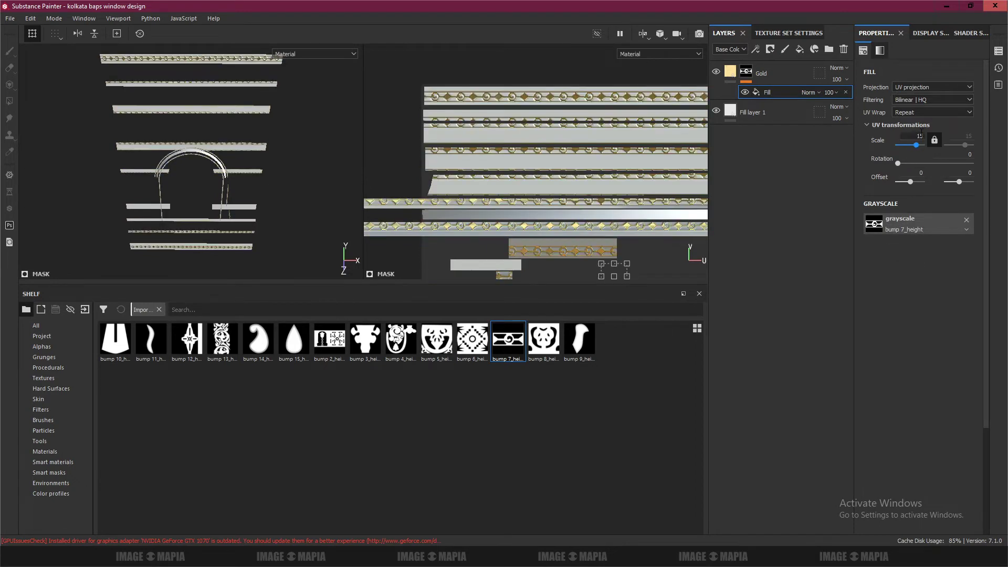
pyautogui.click(926, 112)
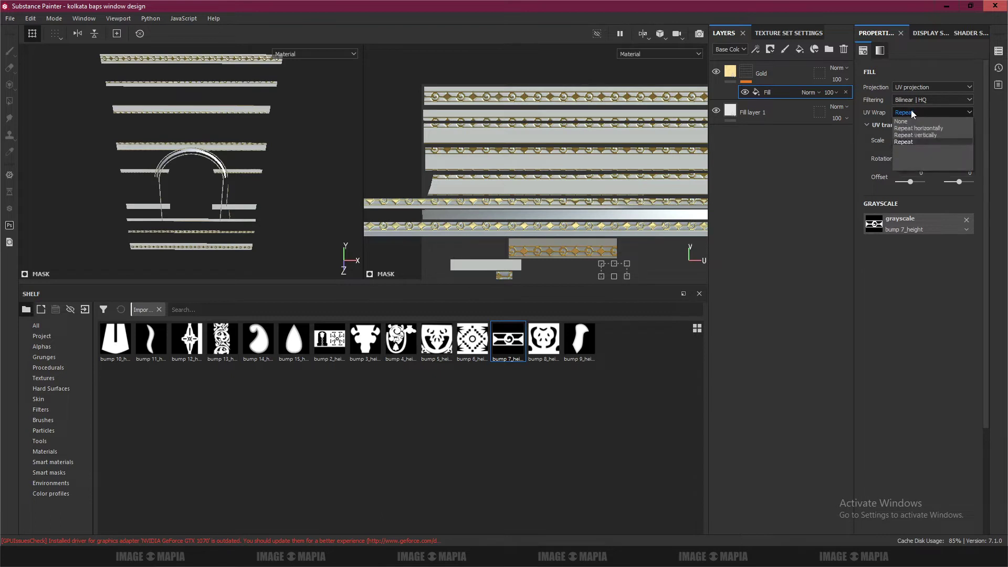
pyautogui.click(926, 128)
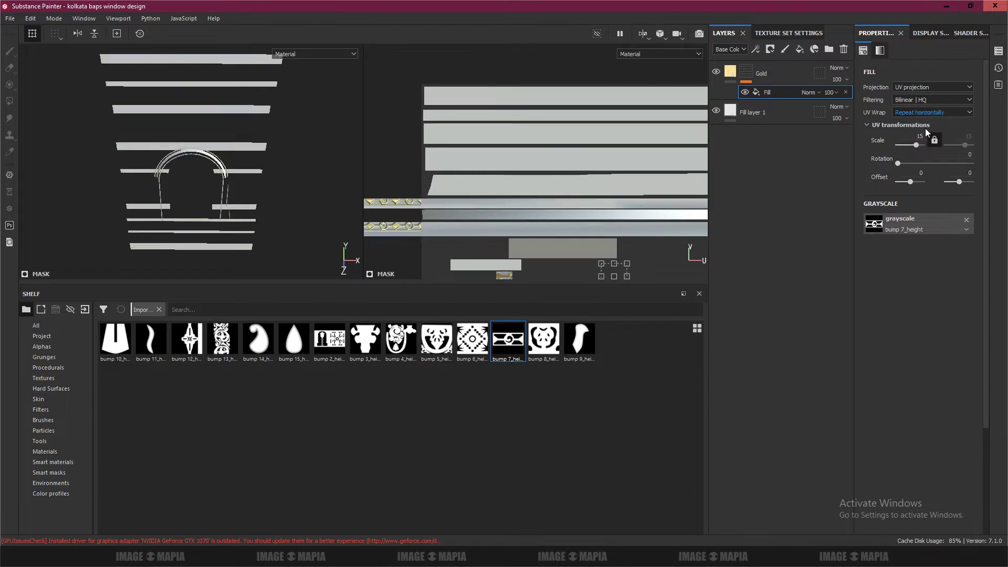
pyautogui.moveTo(613, 269); pyautogui.dragTo(531, 91)
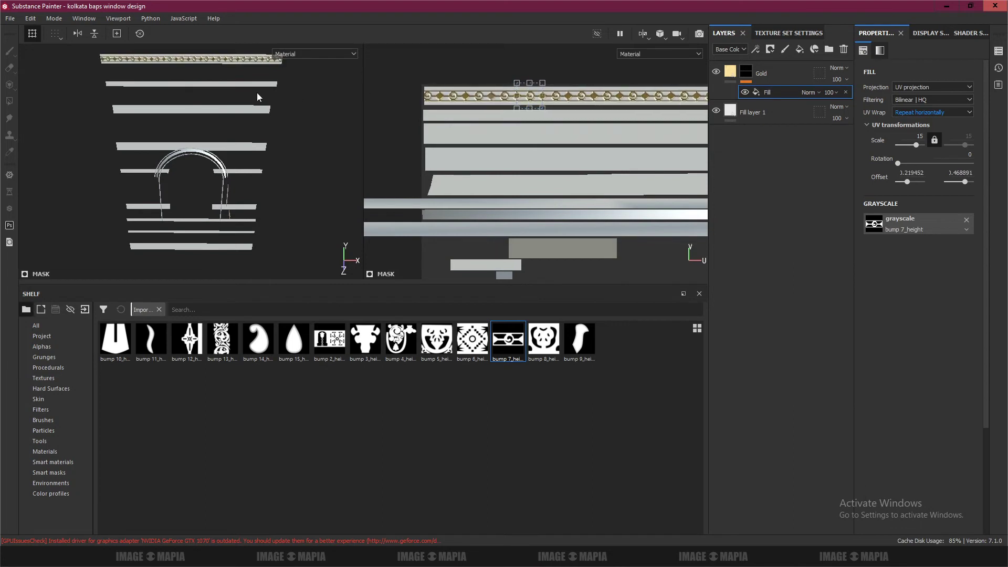
# Orbit and zoom to a close, front-on view of the gold scroll-and-diamond trim
pyautogui.keyDown('alt'); pyautogui.moveTo(244, 116); pyautogui.dragTo(242, 179); pyautogui.keyUp('alt')
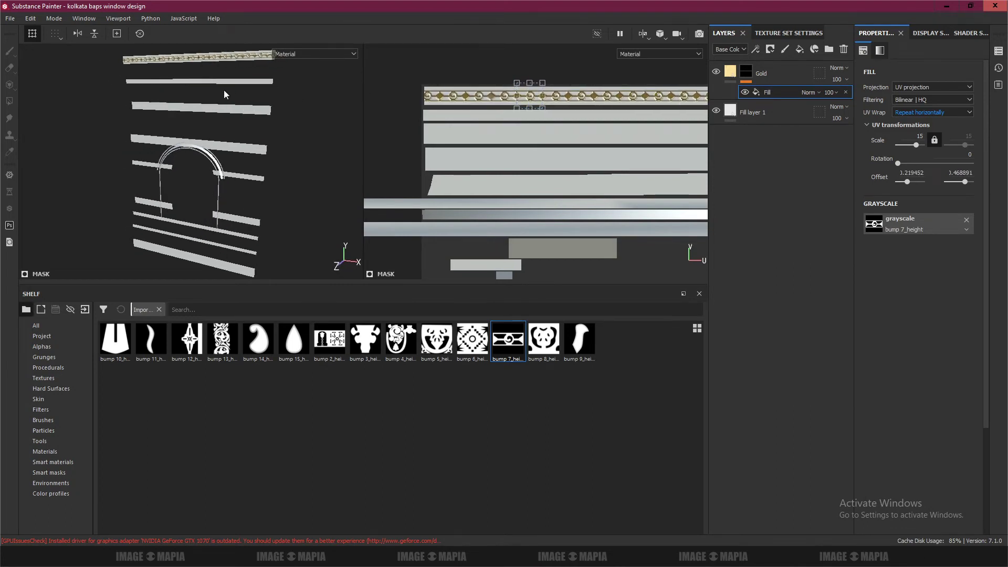
pyautogui.keyDown('alt'); pyautogui.moveTo(241, 179); pyautogui.dragTo(237, 114, button='right'); pyautogui.keyUp('alt')
pyautogui.keyDown('alt'); pyautogui.moveTo(236, 109); pyautogui.dragTo(243, 103); pyautogui.keyUp('alt')
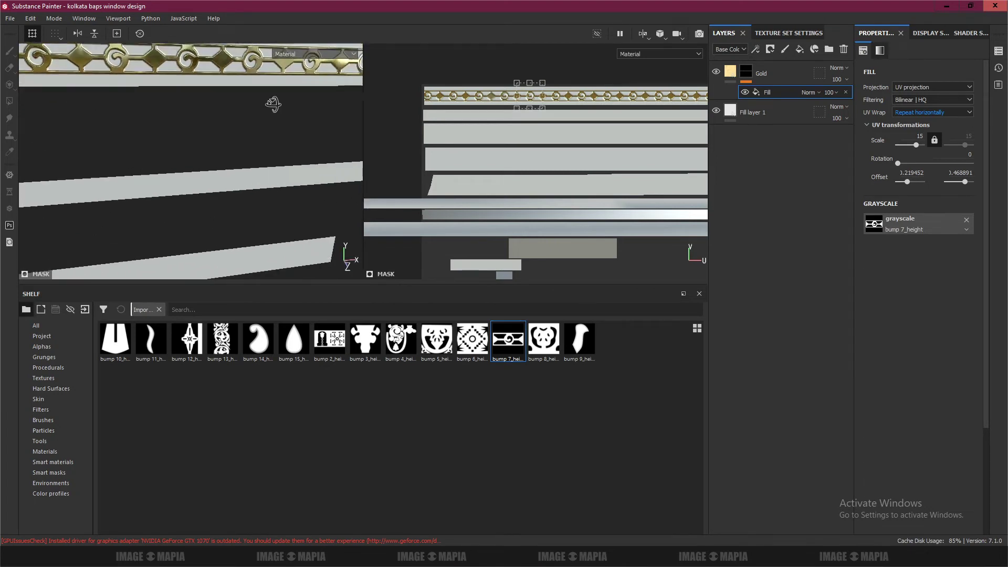
pyautogui.keyDown('alt'); pyautogui.moveTo(243, 104); pyautogui.dragTo(205, 127, button='middle'); pyautogui.keyUp('alt')
pyautogui.keyDown('alt'); pyautogui.moveTo(205, 127); pyautogui.dragTo(214, 139); pyautogui.keyUp('alt')
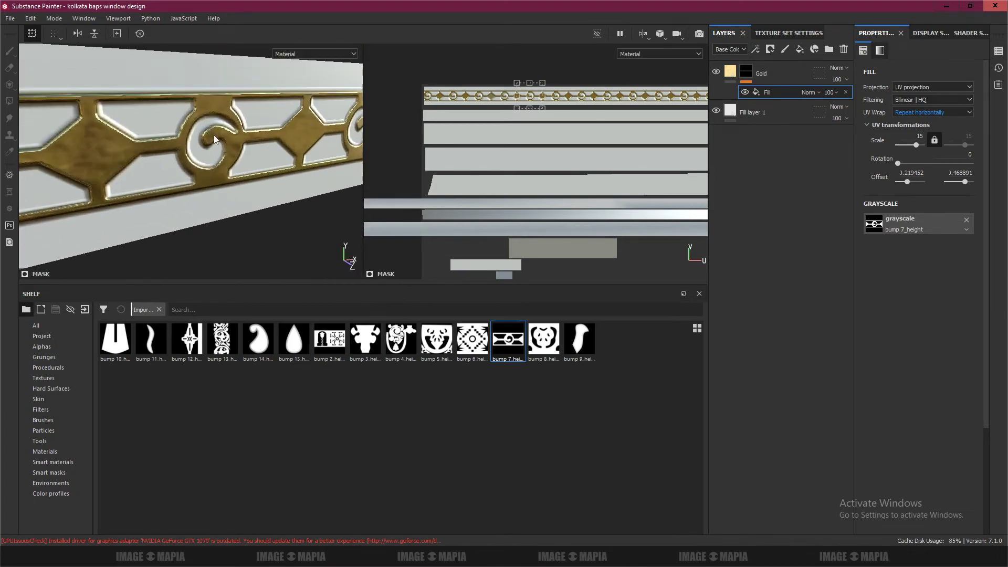
pyautogui.keyDown('alt'); pyautogui.moveTo(225, 174); pyautogui.dragTo(194, 167); pyautogui.keyUp('alt')
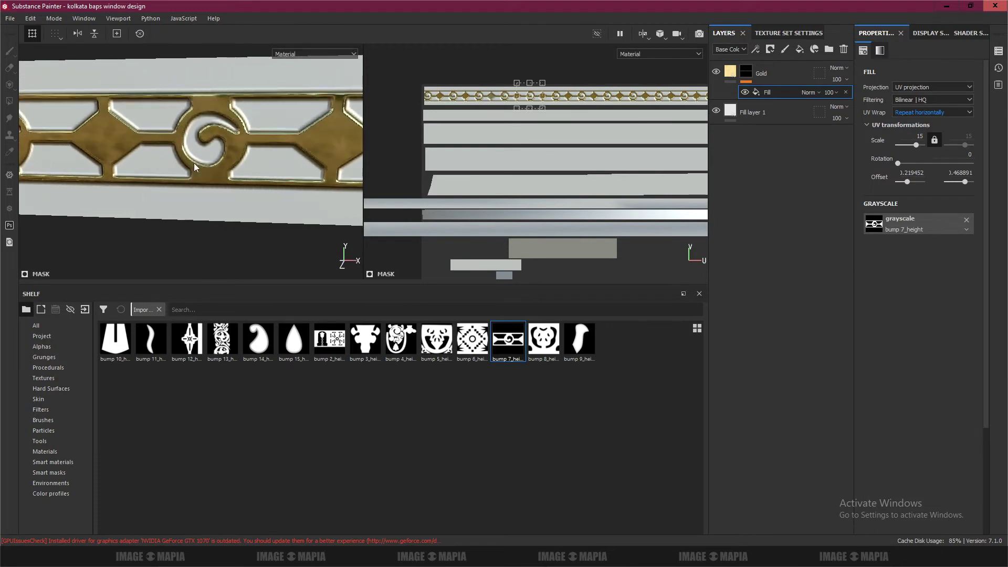
# Show the Gold layer's fill material, expanding its Attributes and Channels mapping sections
pyautogui.click(729, 72)
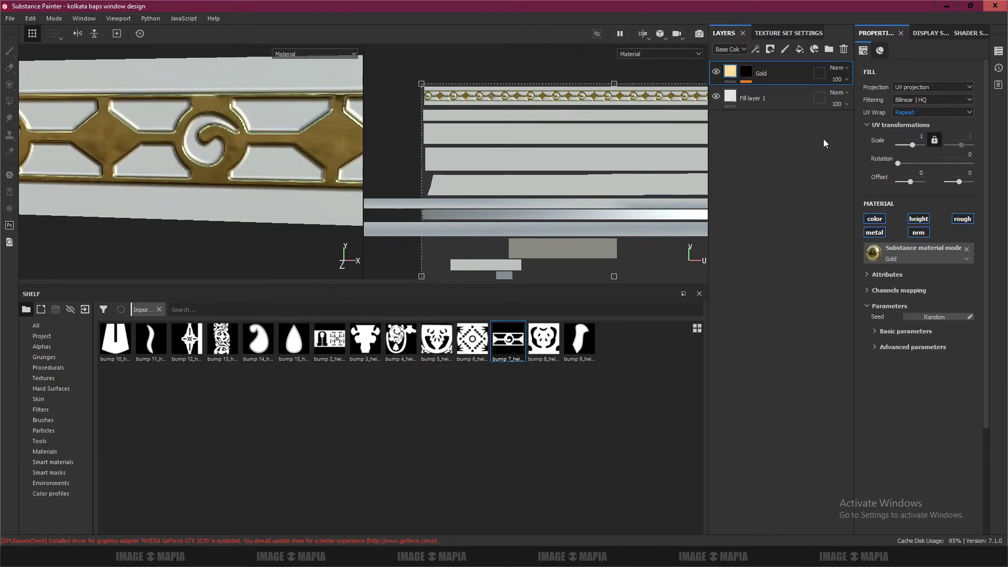
pyautogui.click(920, 220)
pyautogui.click(868, 275)
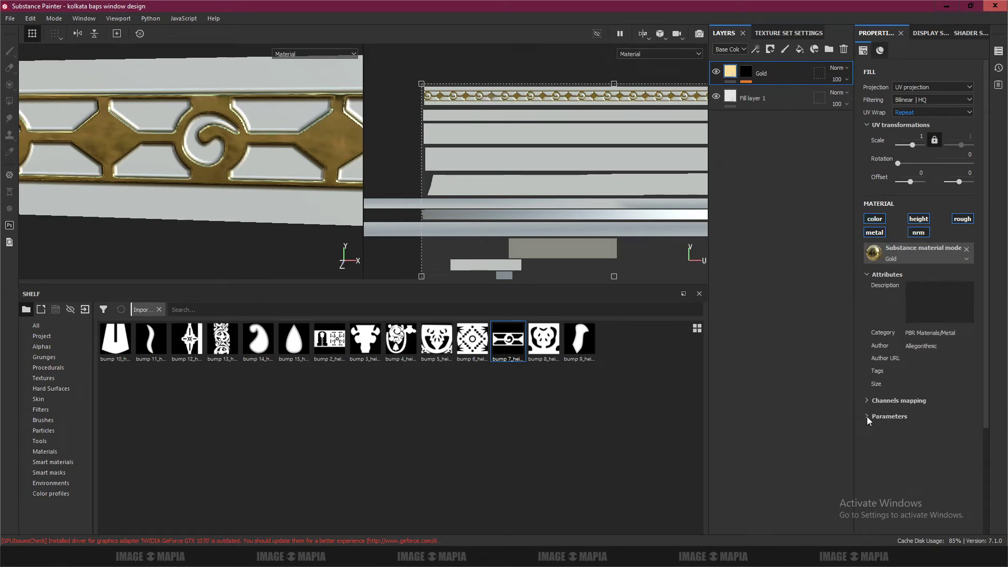
pyautogui.click(868, 402)
# Keep the Height channel mapped to height, then orbit to a steep view of the strip
pyautogui.scroll(-3, 887, 381)
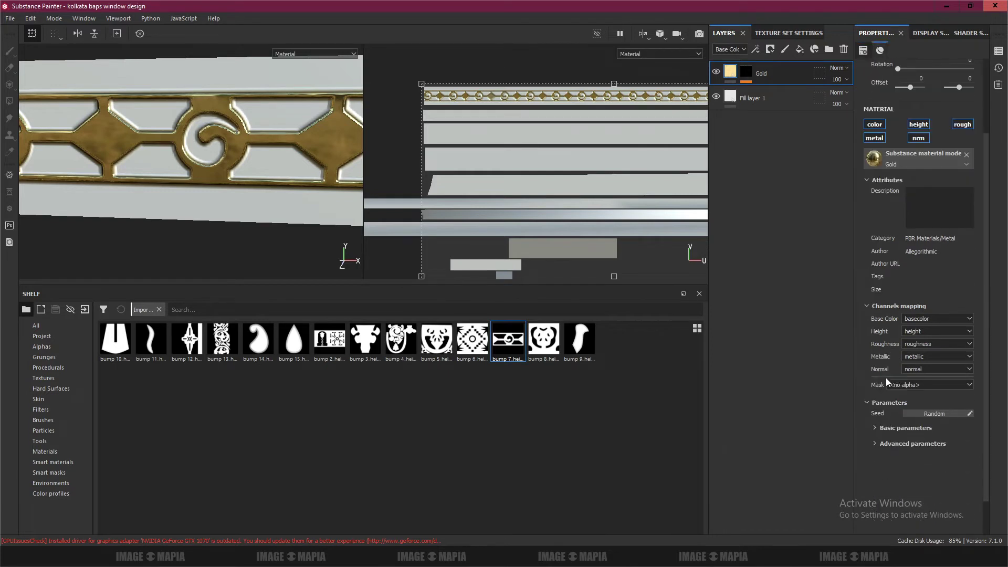
pyautogui.click(918, 332)
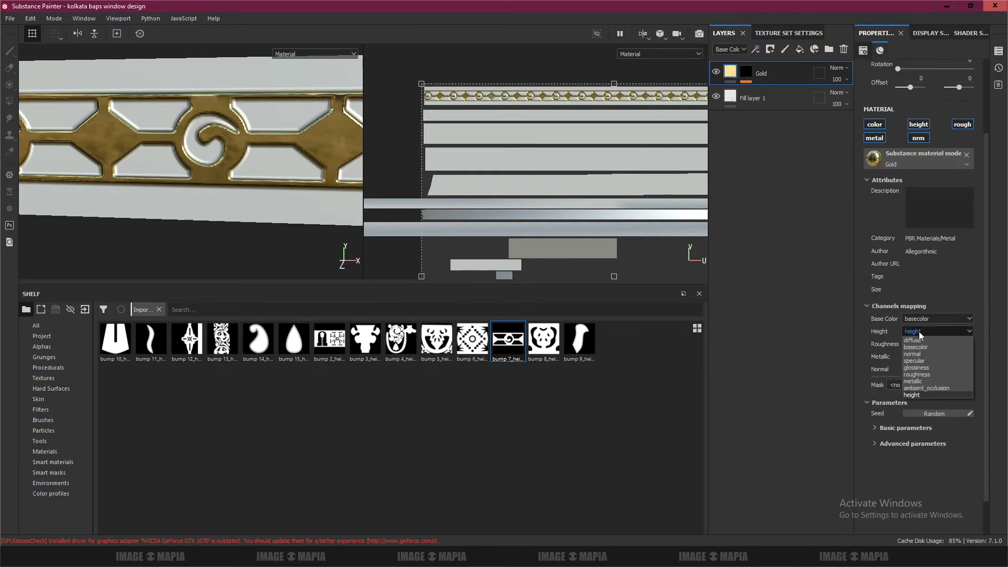
pyautogui.click(786, 342)
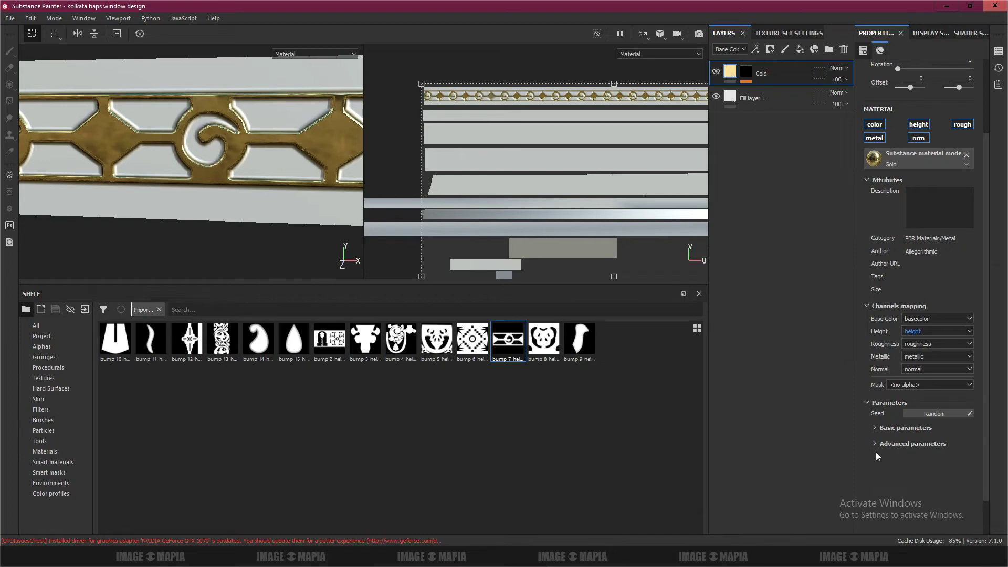
pyautogui.moveTo(240, 198)
pyautogui.keyDown('alt'); pyautogui.mouseDown()
pyautogui.moveTo(338, 194)
pyautogui.moveTo(301, 191)
pyautogui.moveTo(326, 195)
pyautogui.mouseUp(); pyautogui.keyUp('alt')
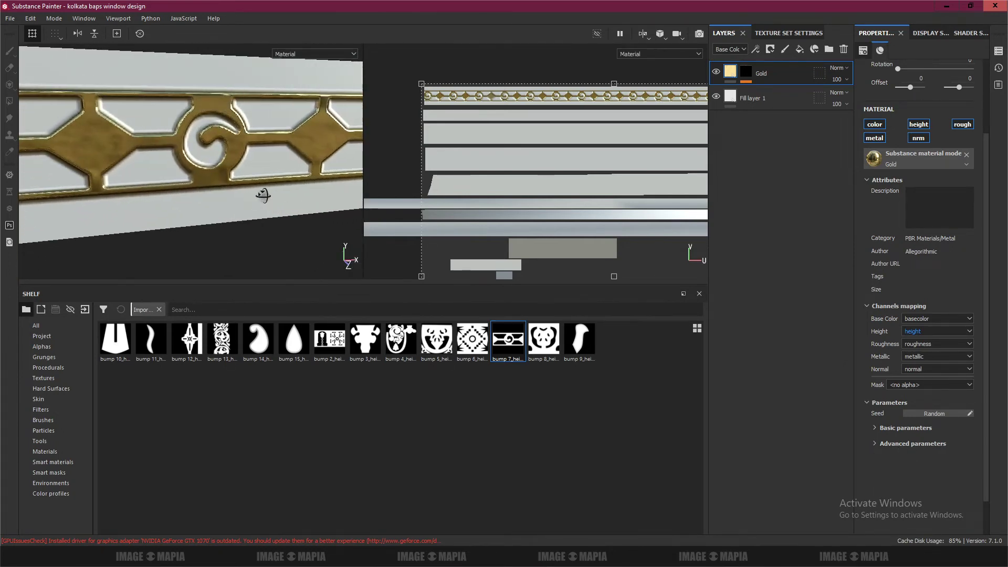
# Select the Gold mask's bump 7 Fill and centre the ornament strip in the UV view
pyautogui.rightClick(745, 72)
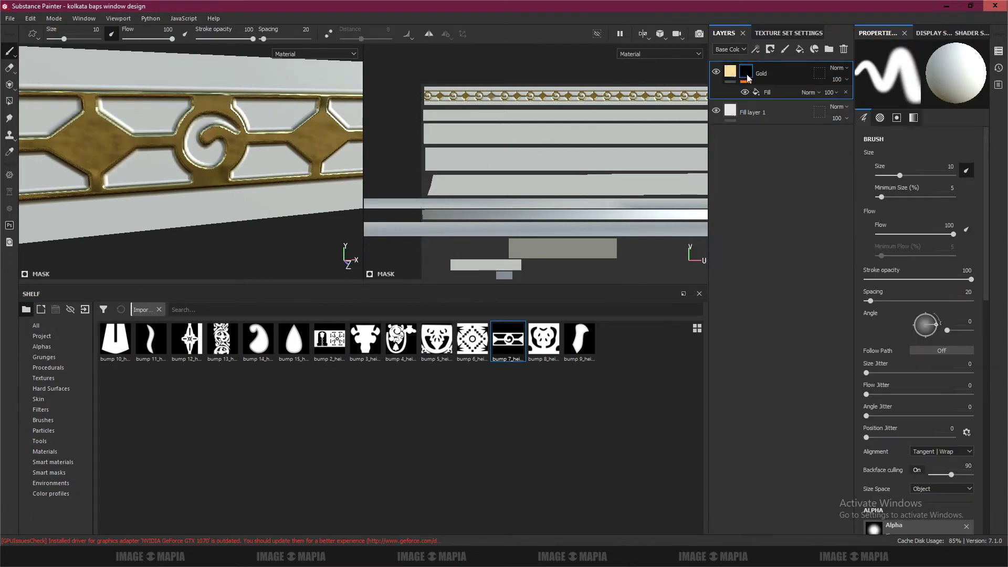
pyautogui.click(765, 94)
pyautogui.click(765, 93)
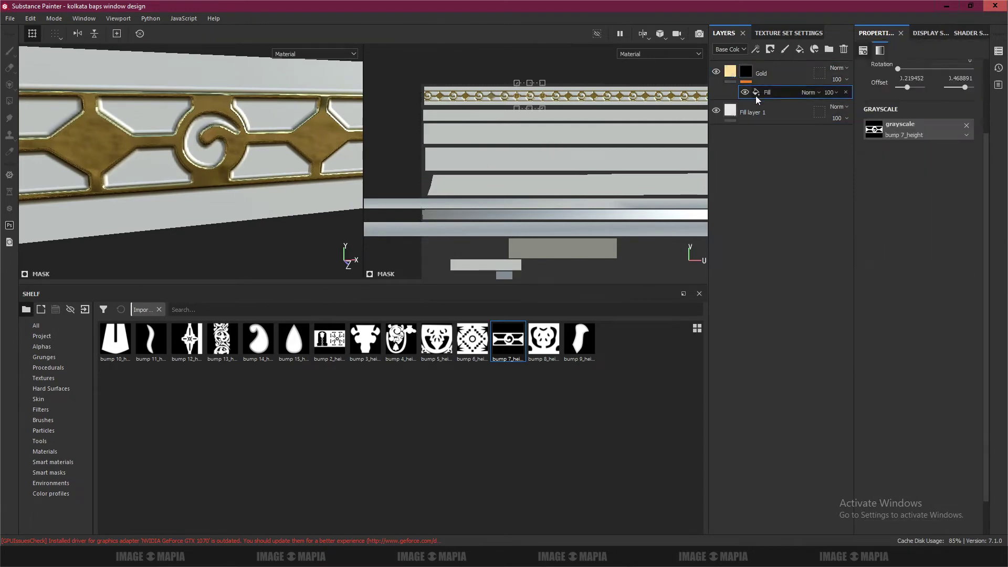
pyautogui.scroll(3, 535, 94)
pyautogui.scroll(2, 540, 89)
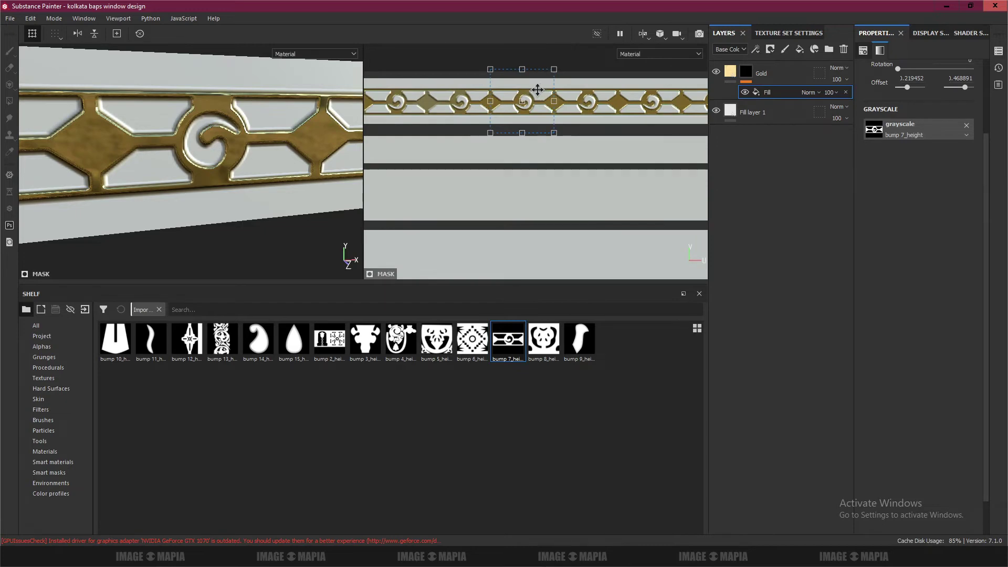
pyautogui.moveTo(541, 102); pyautogui.dragTo(529, 176, button='middle')
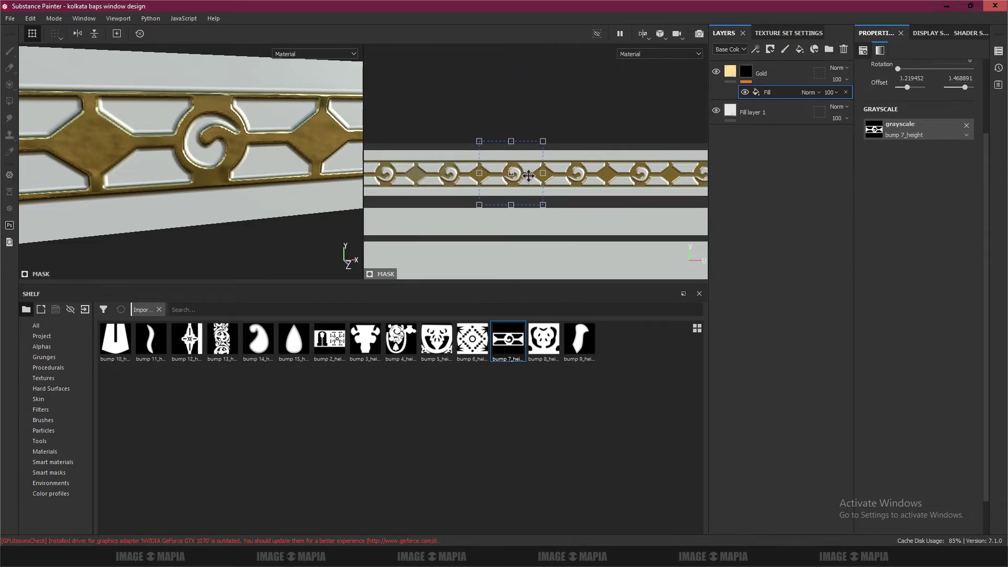
pyautogui.keyDown('alt'); pyautogui.moveTo(220, 174); pyautogui.dragTo(231, 177); pyautogui.keyUp('alt')
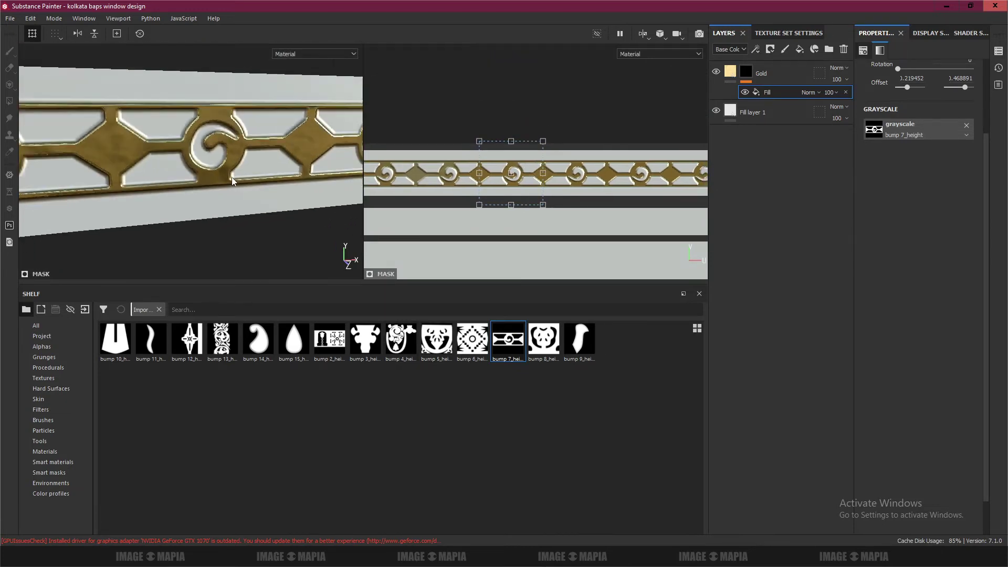
pyautogui.scroll(-3, 232, 178)
pyautogui.scroll(-2, 231, 177)
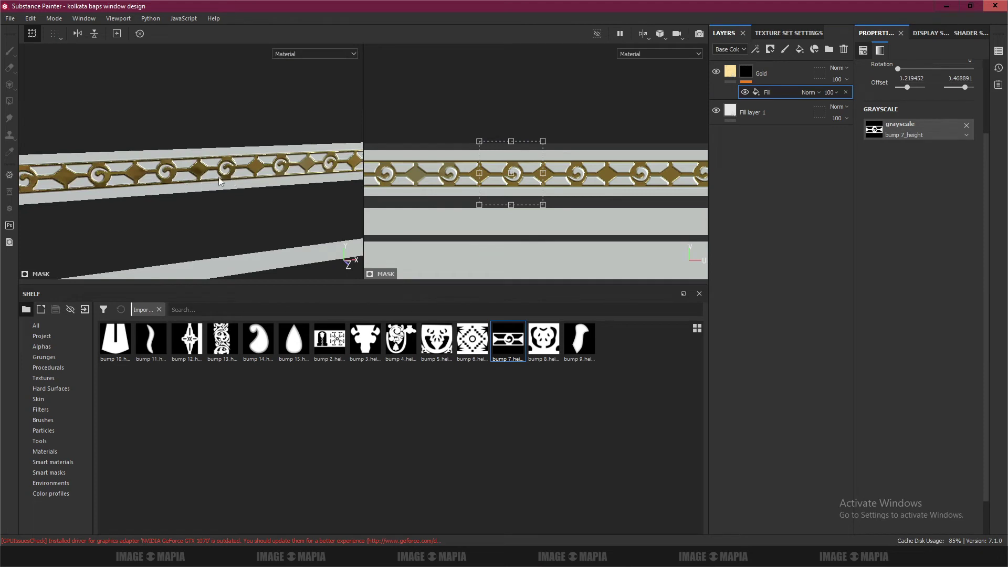
pyautogui.scroll(5, 219, 181)
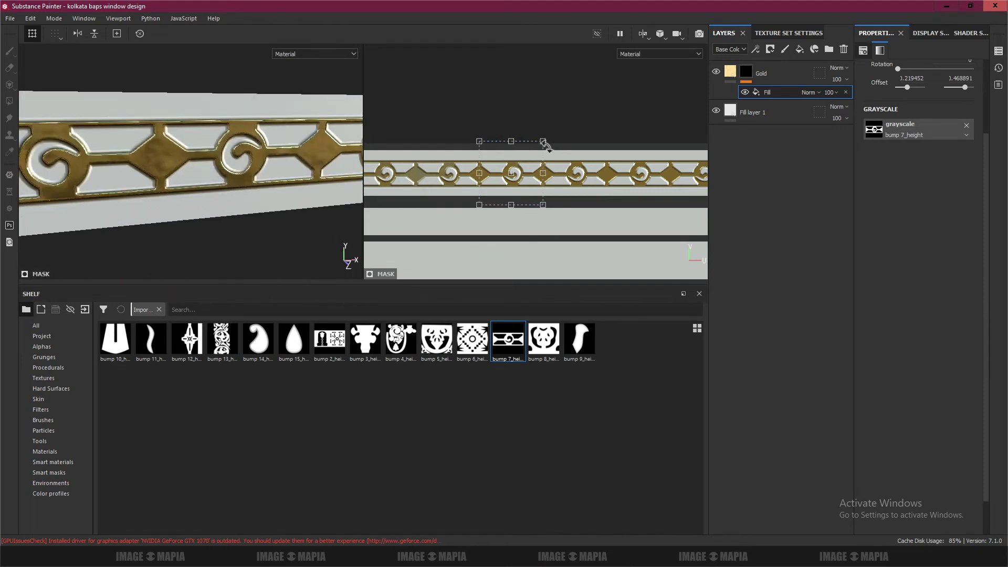
# Scale the bump 7 projection up from opposite corners so fewer, bigger motifs repeat
pyautogui.moveTo(543, 141); pyautogui.dragTo(557, 127)
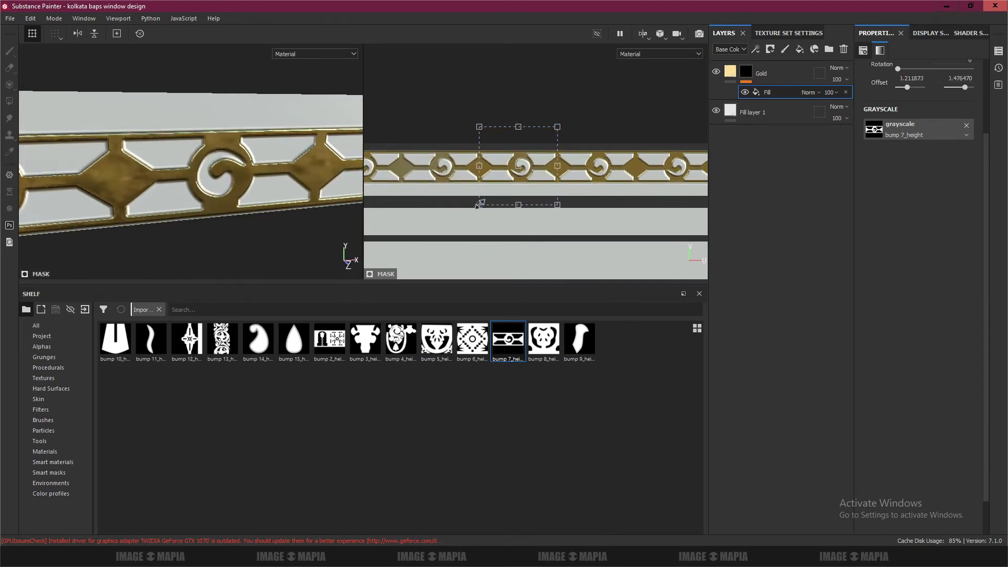
pyautogui.moveTo(479, 204); pyautogui.dragTo(465, 219)
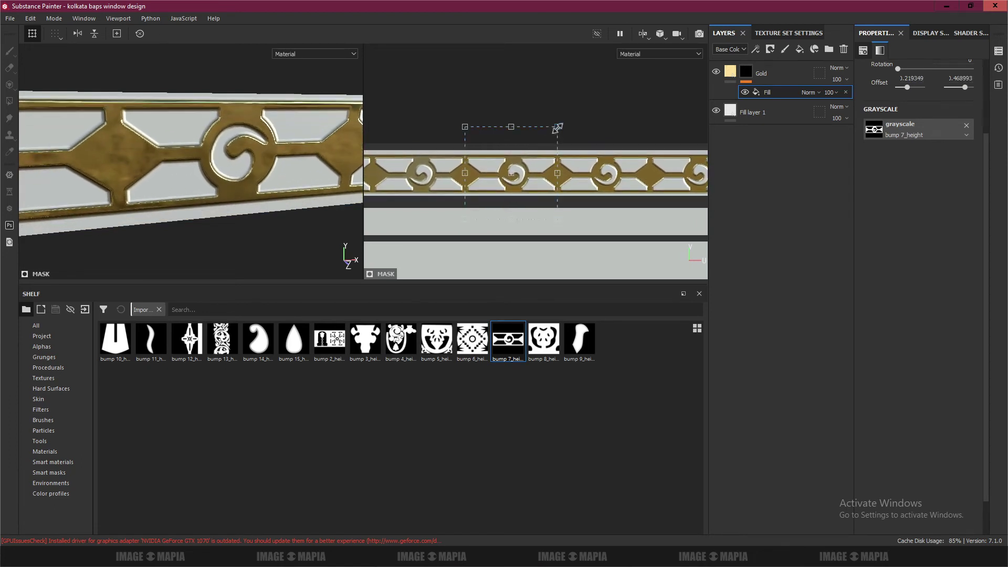
pyautogui.moveTo(556, 128); pyautogui.dragTo(563, 121)
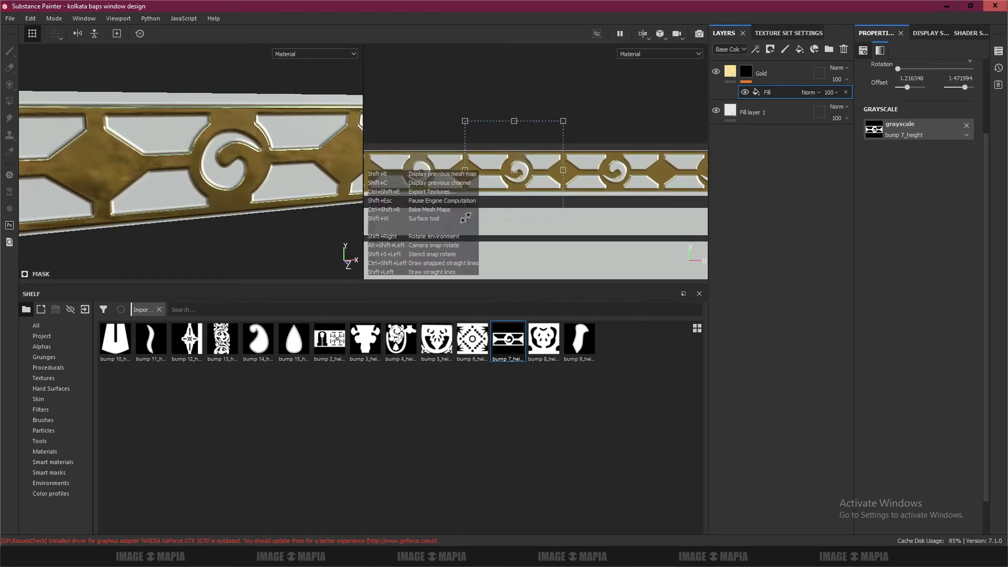
pyautogui.moveTo(464, 219); pyautogui.dragTo(459, 223)
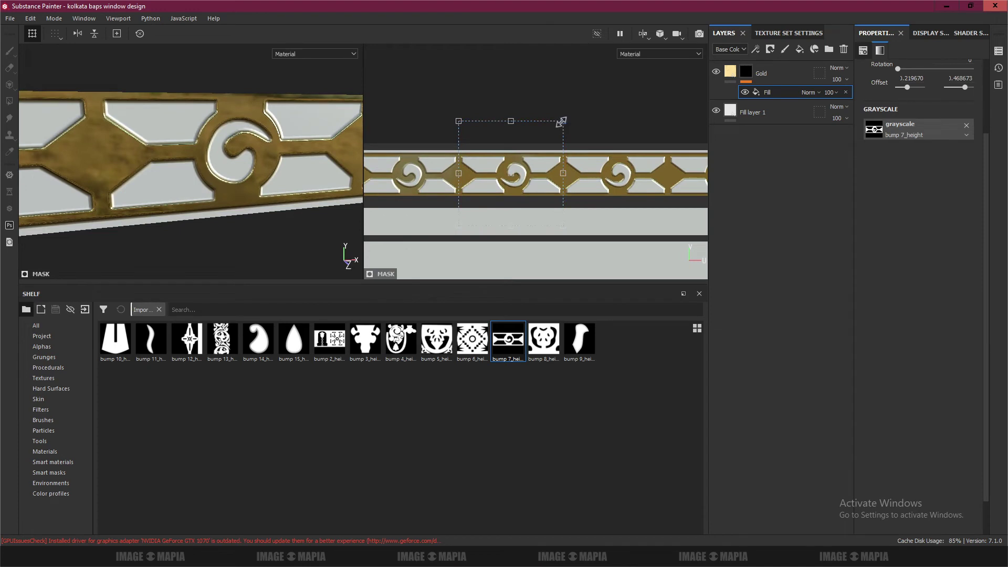
pyautogui.moveTo(561, 122); pyautogui.dragTo(565, 119)
pyautogui.keyDown('alt'); pyautogui.moveTo(191, 185); pyautogui.dragTo(186, 179); pyautogui.keyUp('alt')
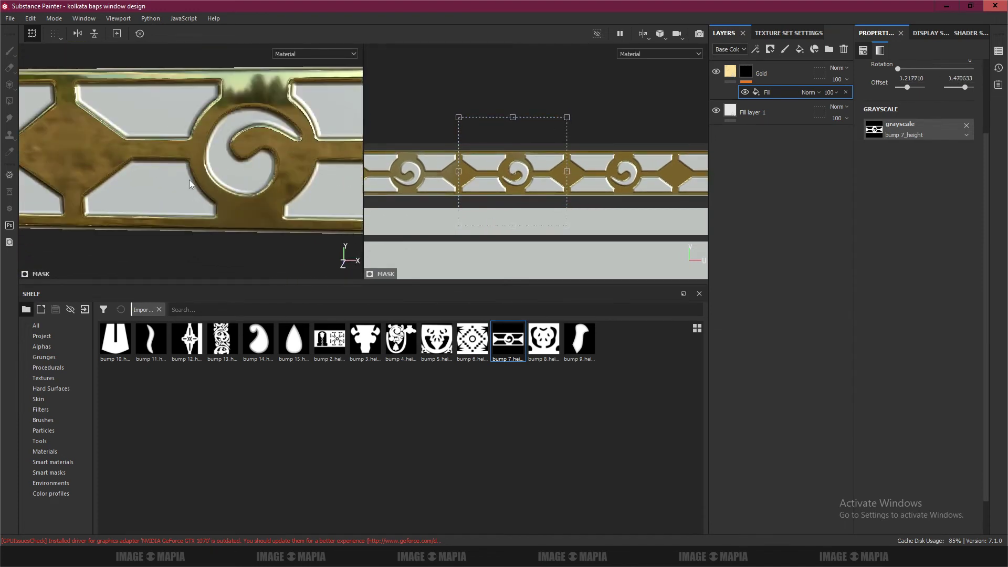
pyautogui.scroll(-2, 190, 180)
pyautogui.scroll(-2, 190, 179)
pyautogui.scroll(-2, 190, 179)
pyautogui.scroll(-3, 190, 179)
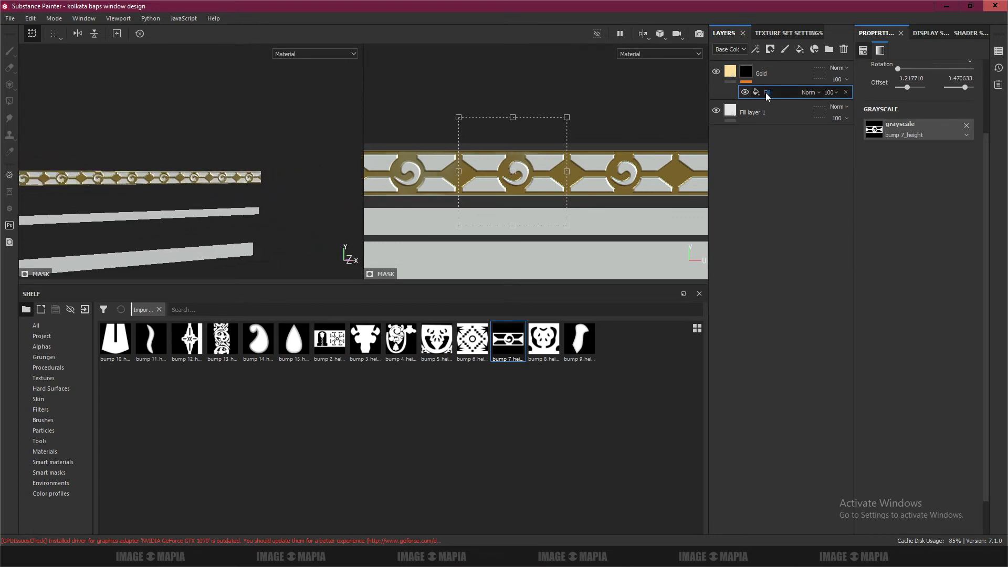
# Duplicate the bump 7 fill, switch it to bump 6_height, and slide it onto the lower strip
pyautogui.hotkey('ctrl', 'd')
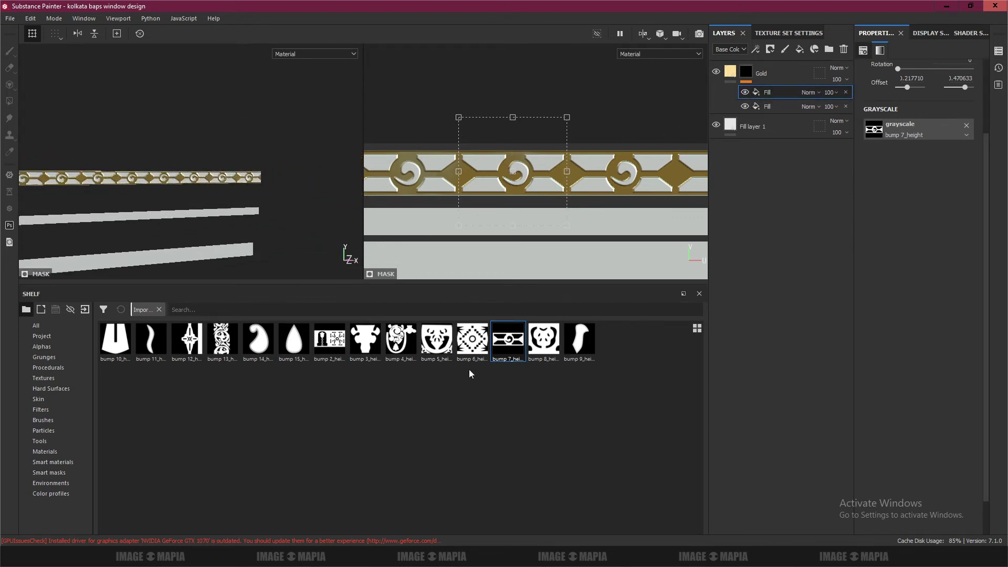
pyautogui.moveTo(474, 341)
pyautogui.mouseDown()
pyautogui.moveTo(817, 179)
pyautogui.moveTo(857, 176)
pyautogui.mouseUp()
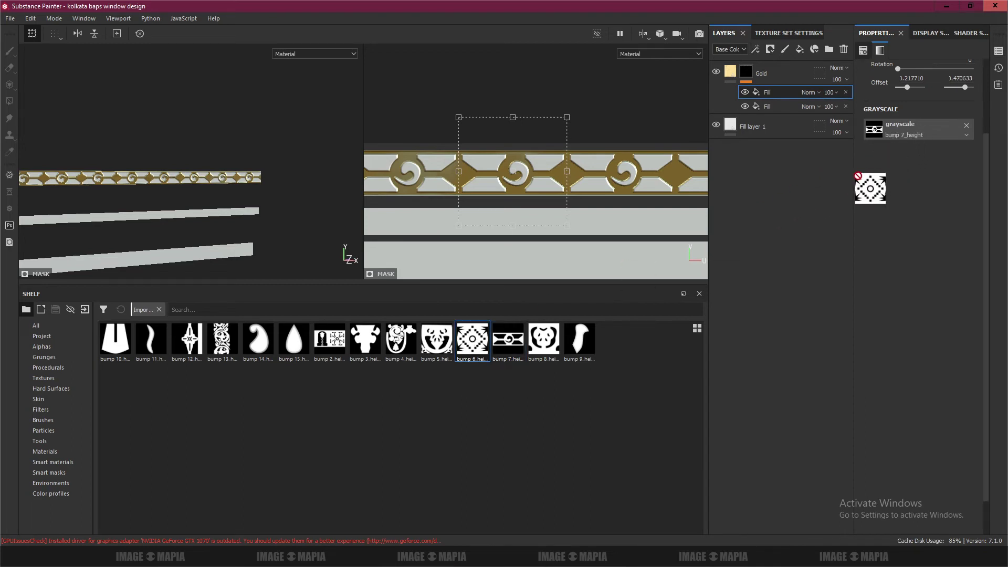
pyautogui.moveTo(857, 176); pyautogui.dragTo(887, 125)
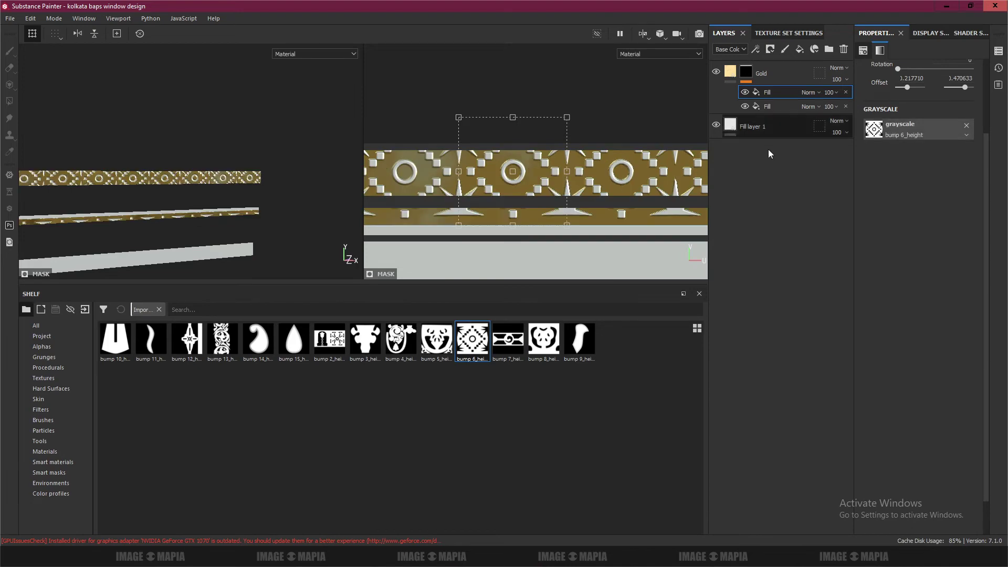
pyautogui.moveTo(523, 167)
pyautogui.mouseDown()
pyautogui.moveTo(561, 214)
pyautogui.moveTo(512, 253)
pyautogui.mouseUp()
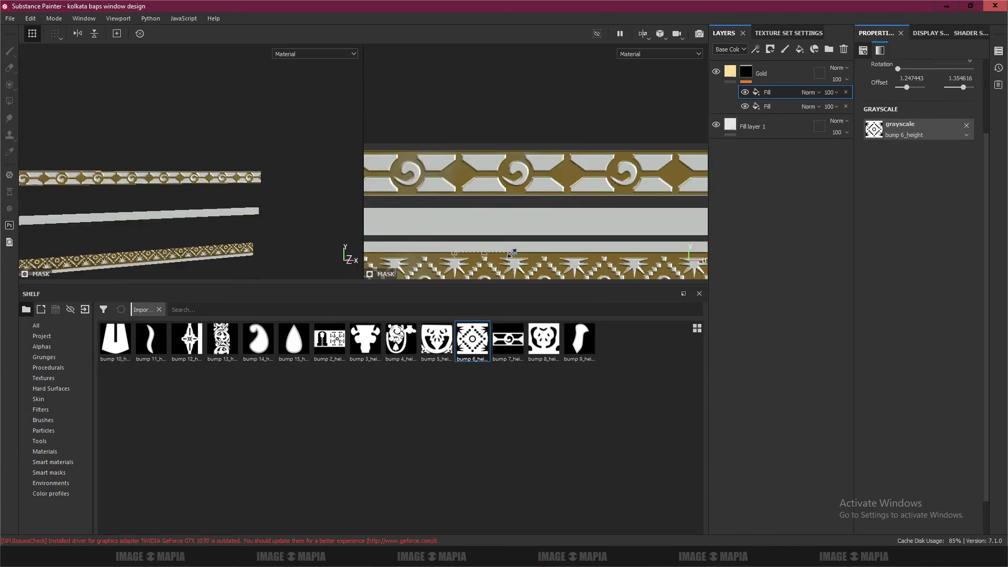
# Resize the bump 6 star-and-diamond pattern in the 2D view so it fills the lower strip
pyautogui.scroll(2, 512, 253)
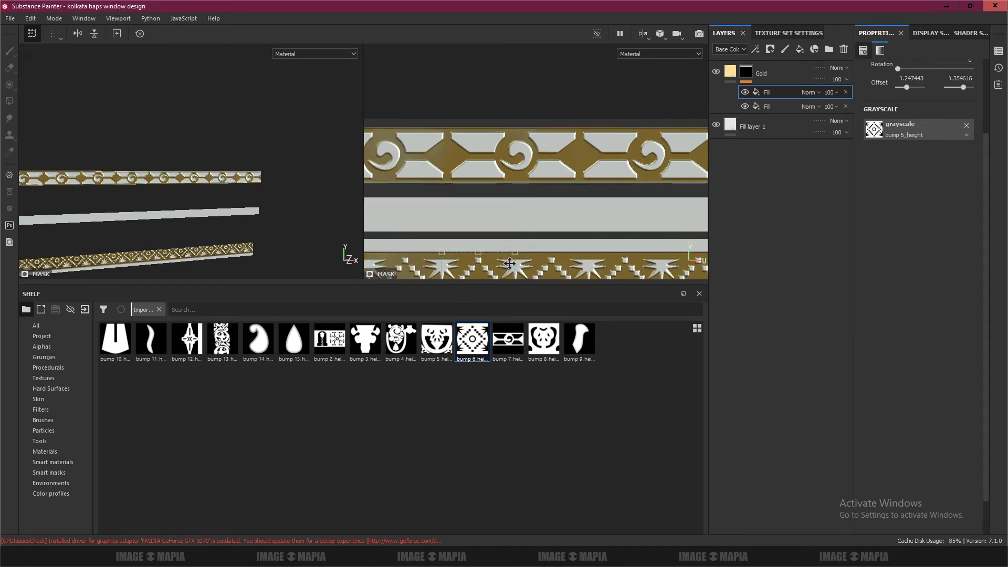
pyautogui.moveTo(509, 263); pyautogui.dragTo(546, 184, button='middle')
pyautogui.press('shift')
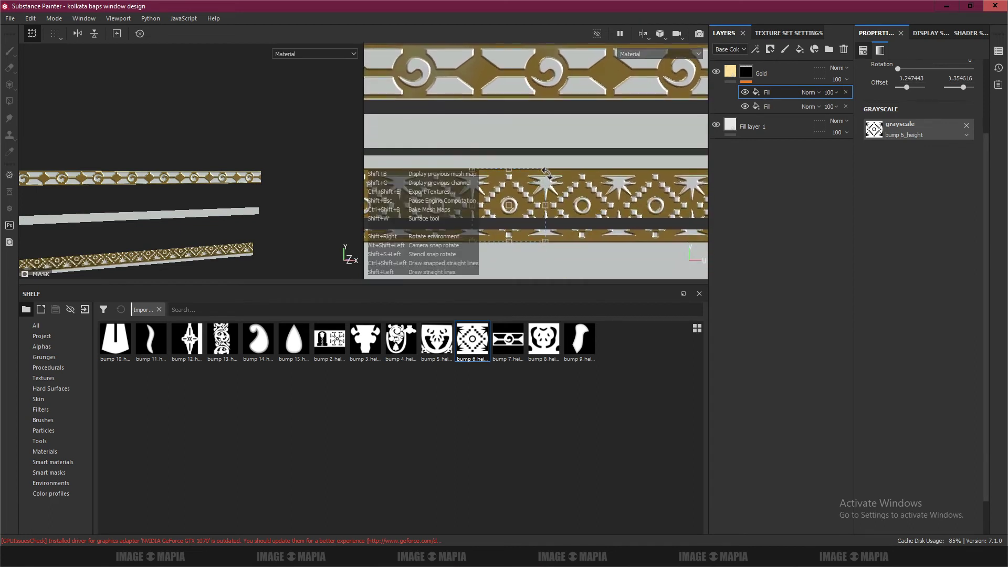
pyautogui.moveTo(546, 169)
pyautogui.keyDown('shift'); pyautogui.mouseDown()
pyautogui.moveTo(517, 196)
pyautogui.moveTo(518, 170)
pyautogui.mouseUp(); pyautogui.keyUp('shift')
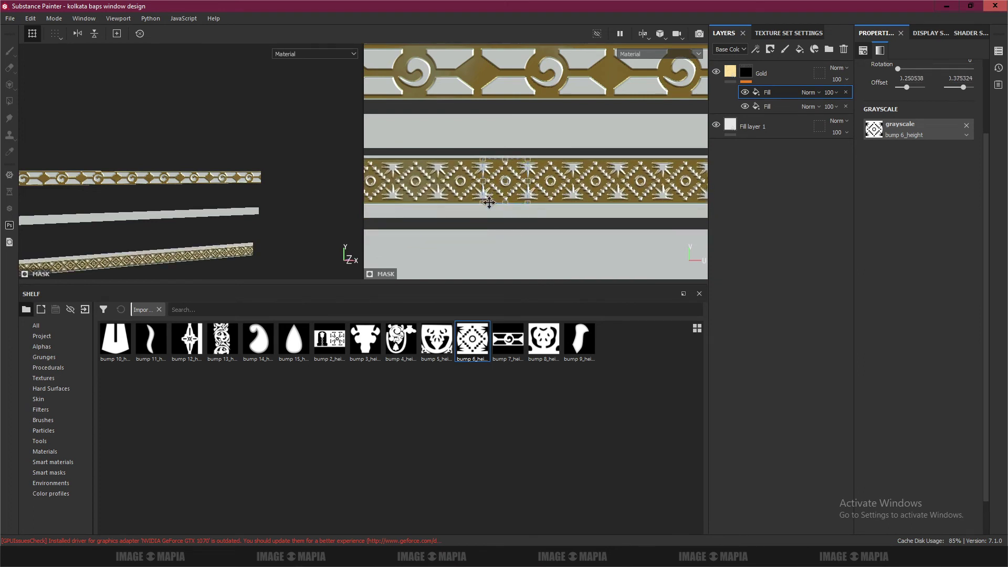
pyautogui.moveTo(483, 202); pyautogui.dragTo(469, 211)
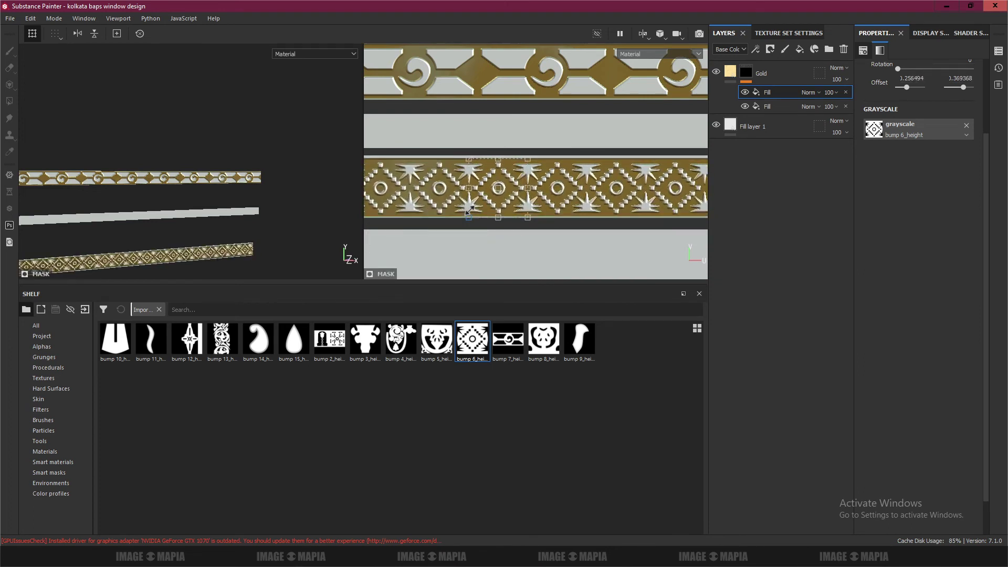
pyautogui.moveTo(528, 160); pyautogui.dragTo(529, 157)
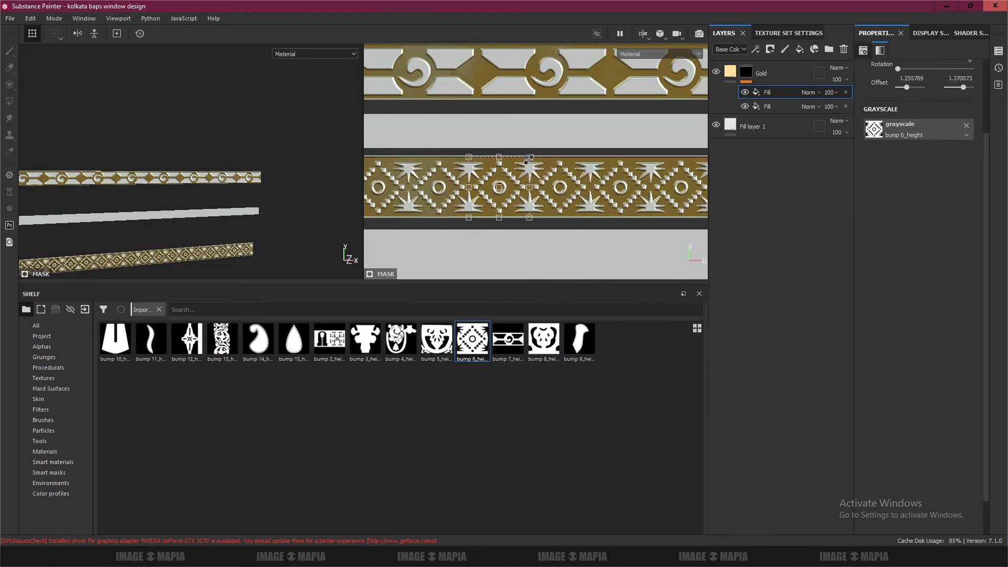
# Frame and orbit the mesh to check the lower strip, then duplicate the fill again
pyautogui.scroll(2, 159, 217)
pyautogui.scroll(2, 159, 200)
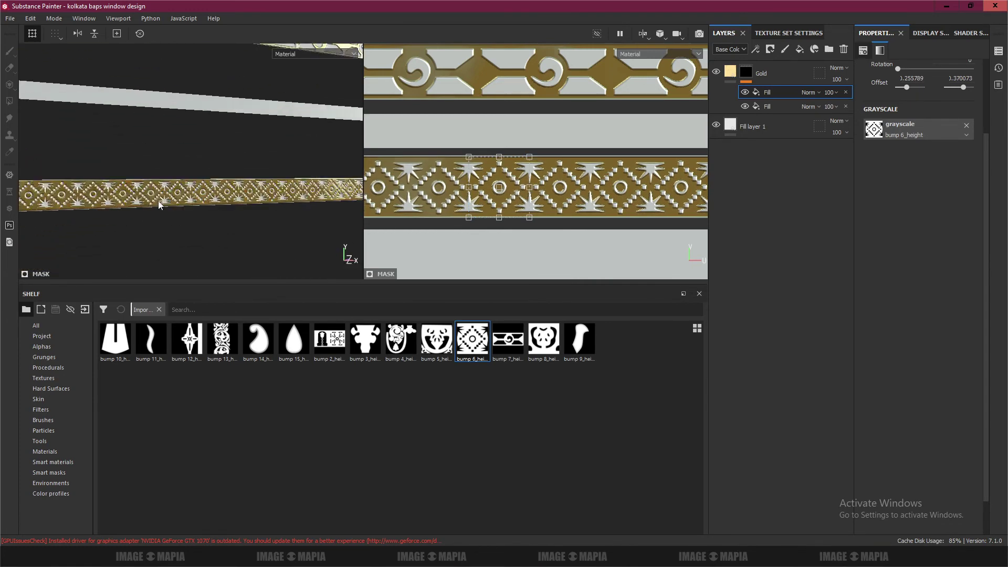
pyautogui.scroll(2, 159, 201)
pyautogui.scroll(2, 165, 200)
pyautogui.moveTo(166, 203)
pyautogui.keyDown('alt'); pyautogui.mouseDown()
pyautogui.moveTo(265, 190)
pyautogui.moveTo(206, 200)
pyautogui.moveTo(245, 179)
pyautogui.moveTo(205, 201)
pyautogui.moveTo(228, 192)
pyautogui.moveTo(213, 175)
pyautogui.mouseUp(); pyautogui.keyUp('alt')
pyautogui.press('f')
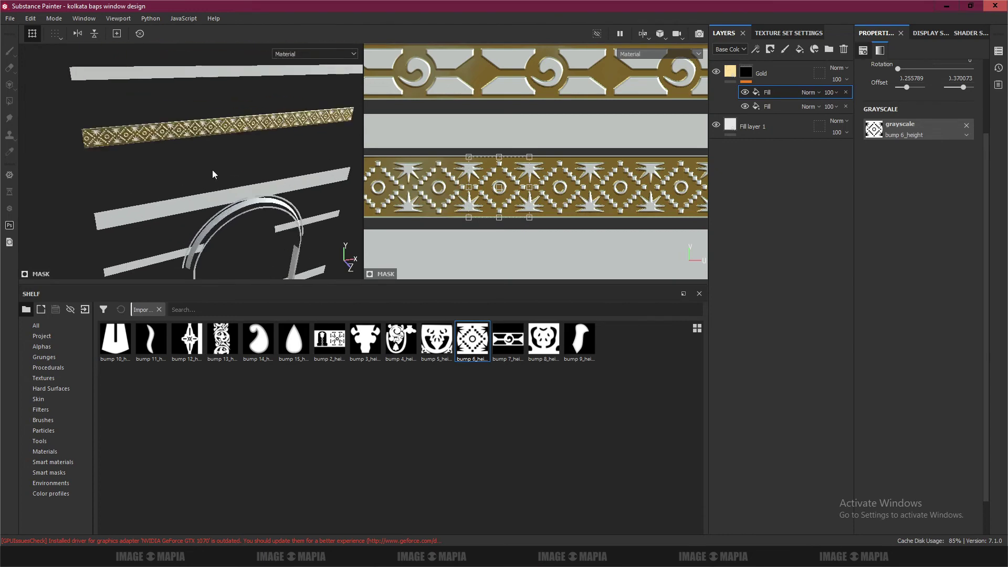
pyautogui.scroll(5, 212, 169)
pyautogui.keyDown('alt'); pyautogui.moveTo(215, 126); pyautogui.dragTo(159, 133); pyautogui.keyUp('alt')
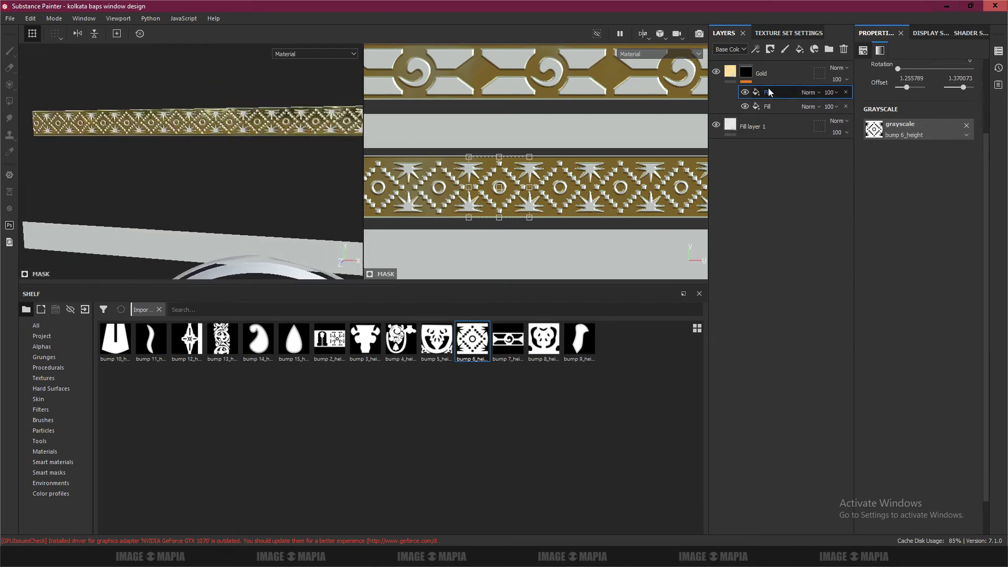
pyautogui.moveTo(768, 91); pyautogui.dragTo(769, 88)
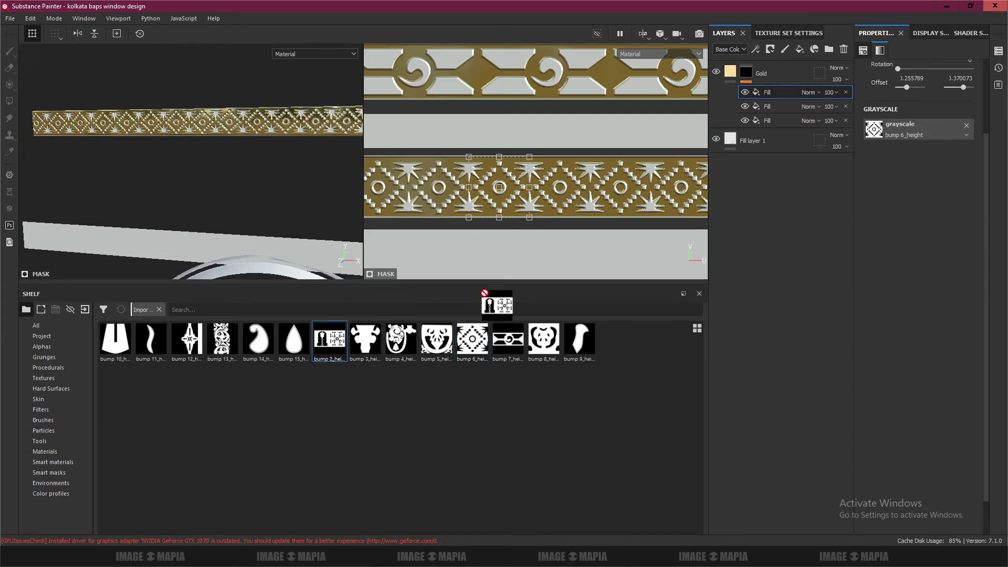
# Apply bump 2_height to the new top fill on the middle strip, blended as Linear dodge (Add)
pyautogui.moveTo(895, 131); pyautogui.dragTo(896, 133)
pyautogui.moveTo(514, 187); pyautogui.dragTo(515, 135)
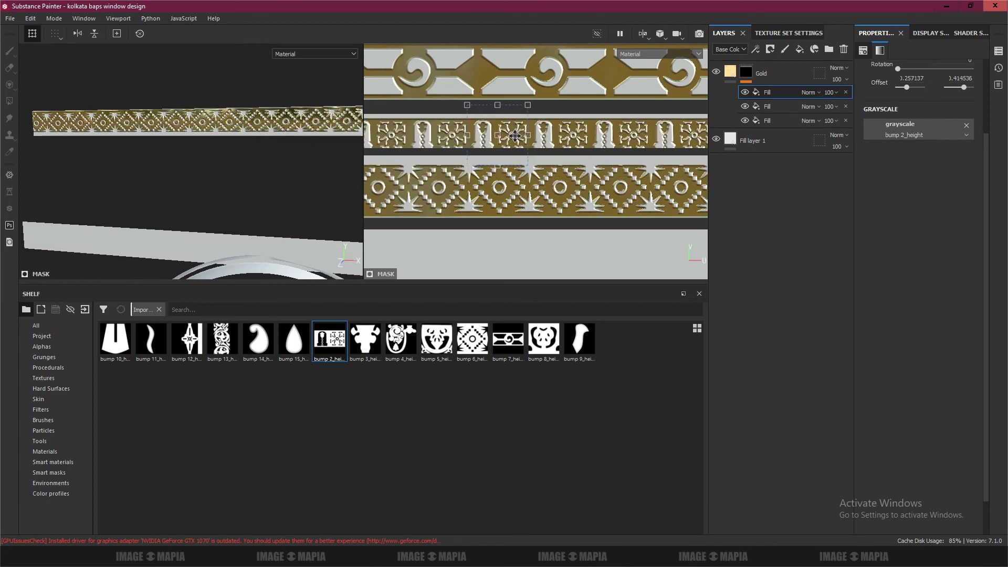
pyautogui.click(817, 92)
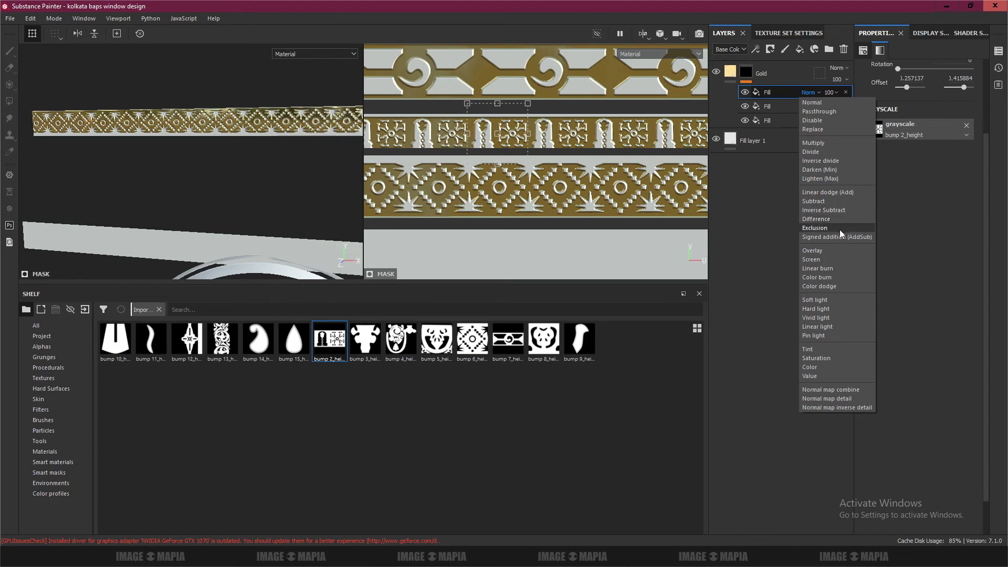
pyautogui.click(836, 193)
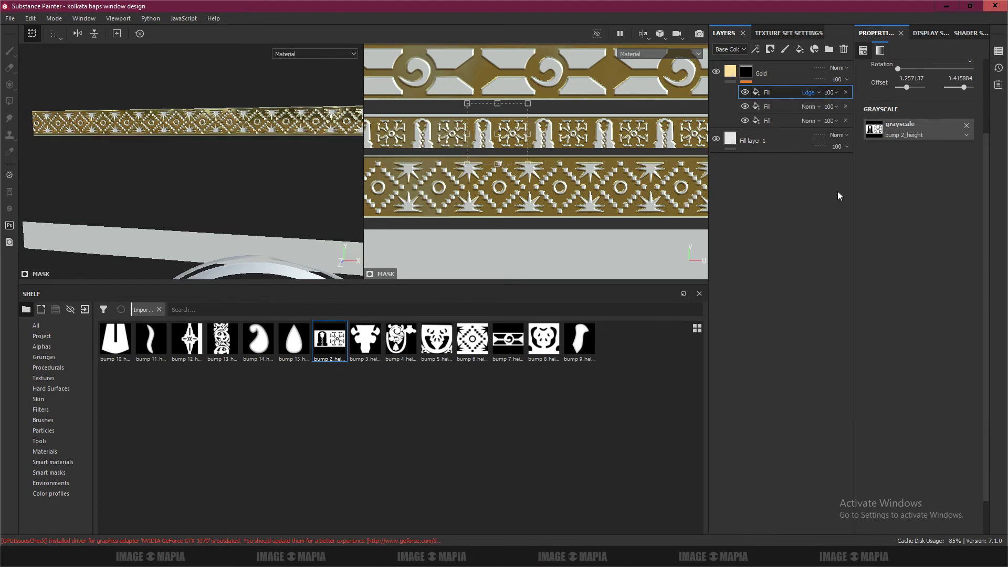
# Set the second fill's blend mode to Linear dodge (Add) as well
pyautogui.click(791, 105)
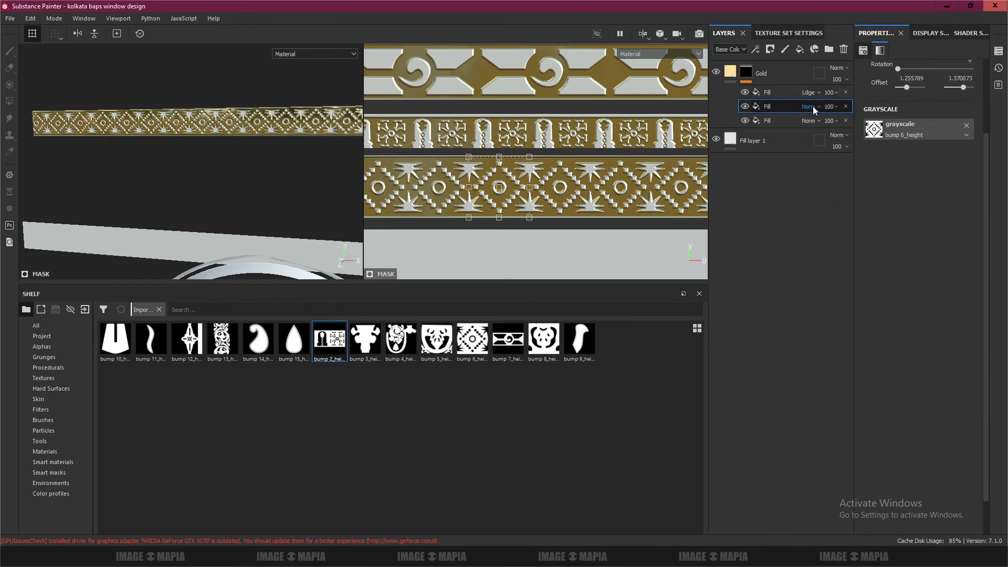
pyautogui.click(812, 107)
pyautogui.click(830, 206)
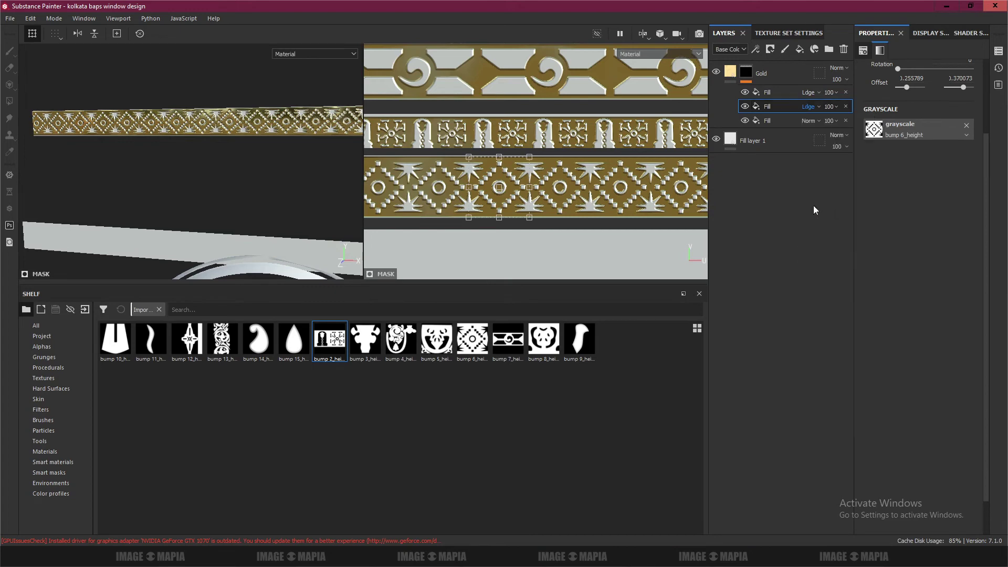
# Resize and shift the bump 2 projection box to centre it on the middle strip
pyautogui.scroll(1, 498, 142)
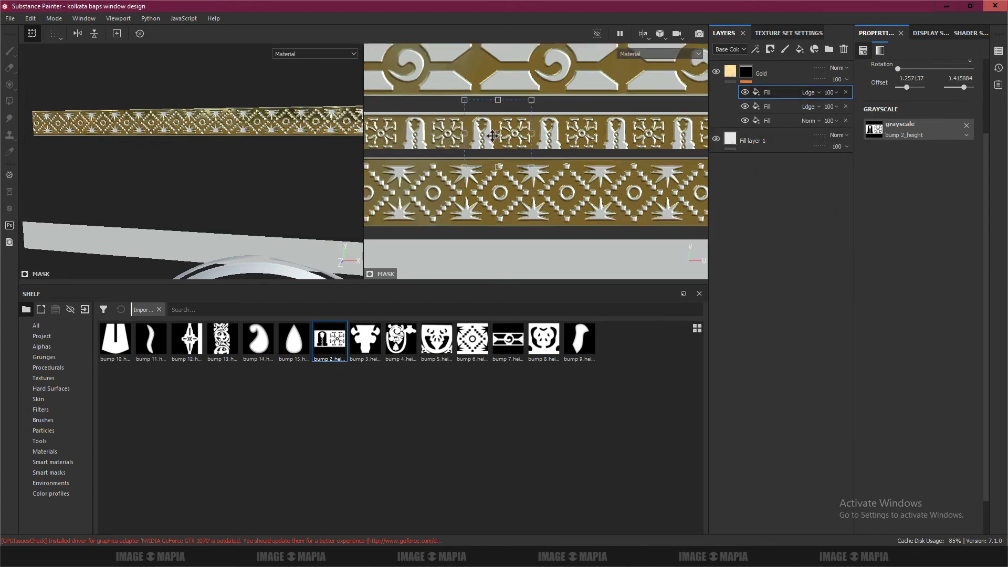
pyautogui.scroll(3, 473, 134)
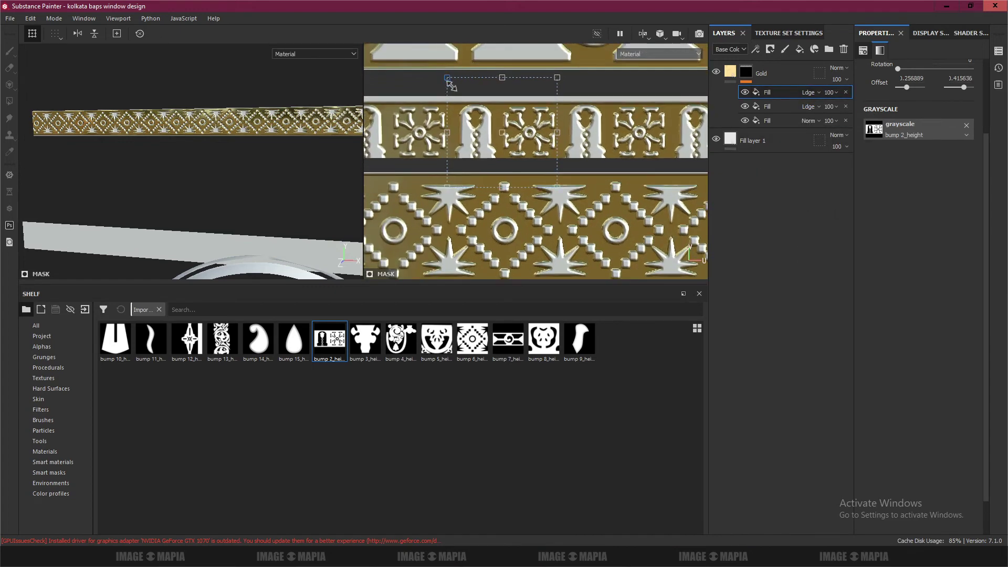
pyautogui.moveTo(450, 85)
pyautogui.mouseDown()
pyautogui.moveTo(479, 146)
pyautogui.moveTo(448, 181)
pyautogui.mouseUp()
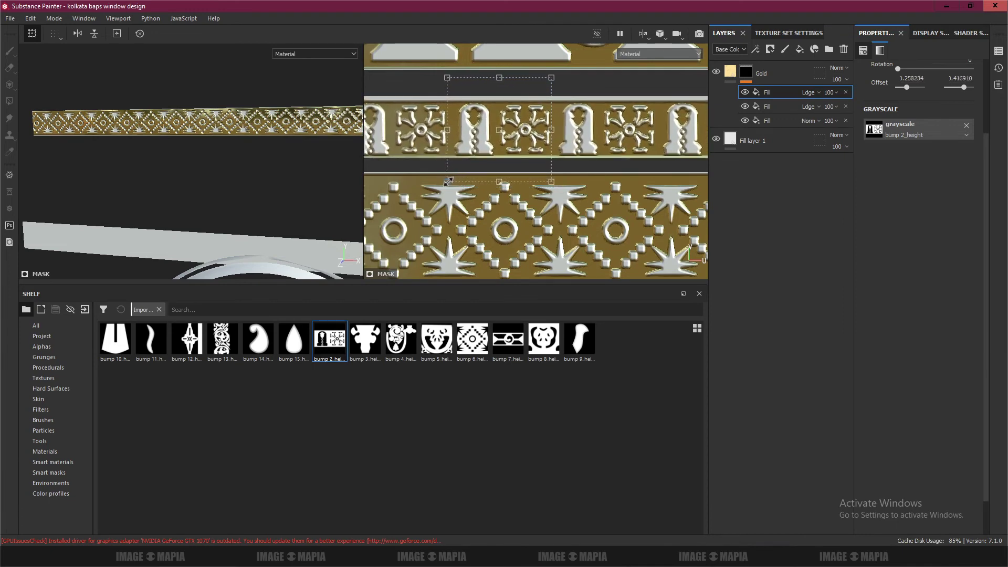
pyautogui.moveTo(471, 118)
pyautogui.mouseDown()
pyautogui.moveTo(502, 180)
pyautogui.moveTo(485, 126)
pyautogui.mouseUp()
pyautogui.moveTo(446, 77); pyautogui.dragTo(445, 77)
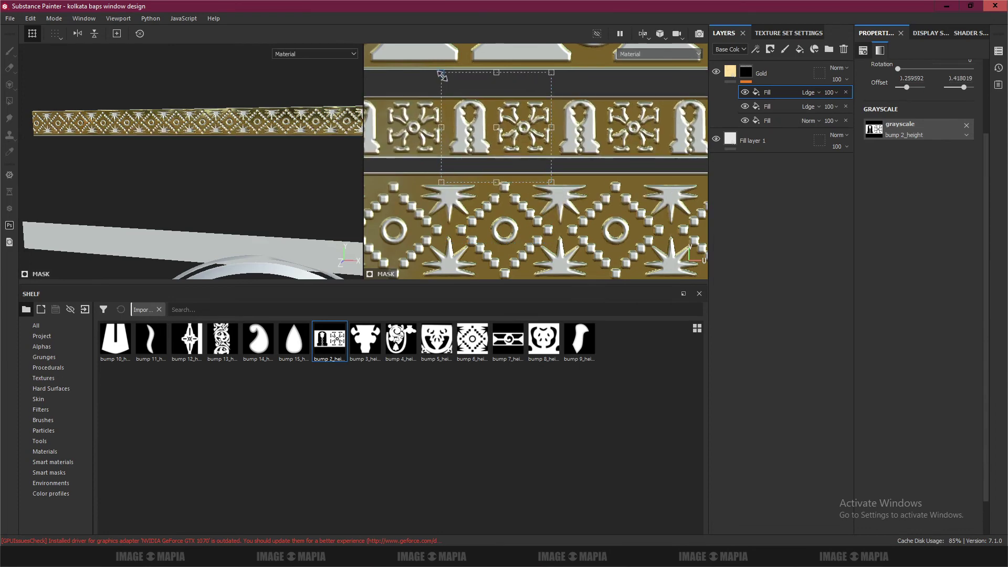
pyautogui.scroll(-2, 346, 152)
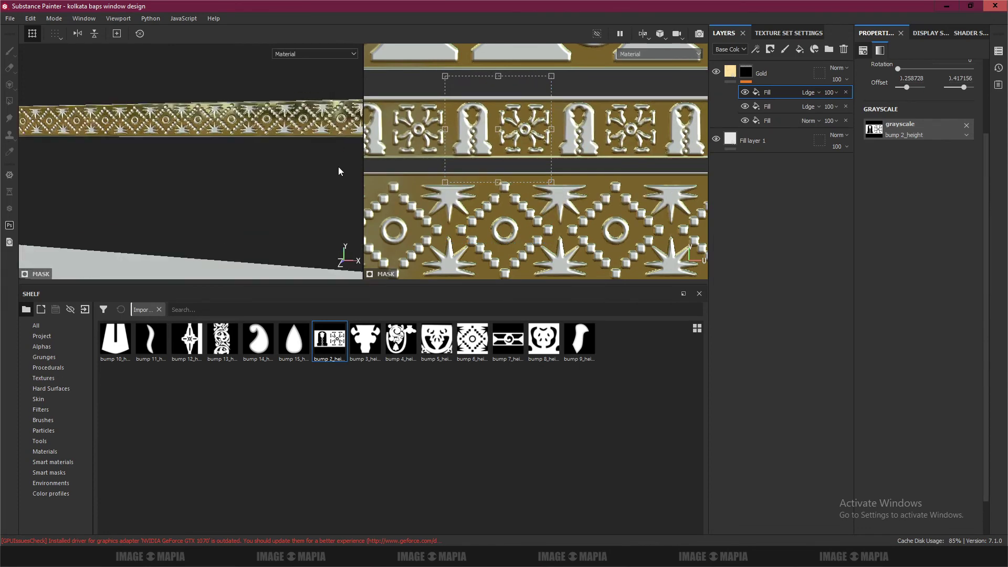
pyautogui.scroll(-2, 326, 171)
pyautogui.scroll(-2, 273, 147)
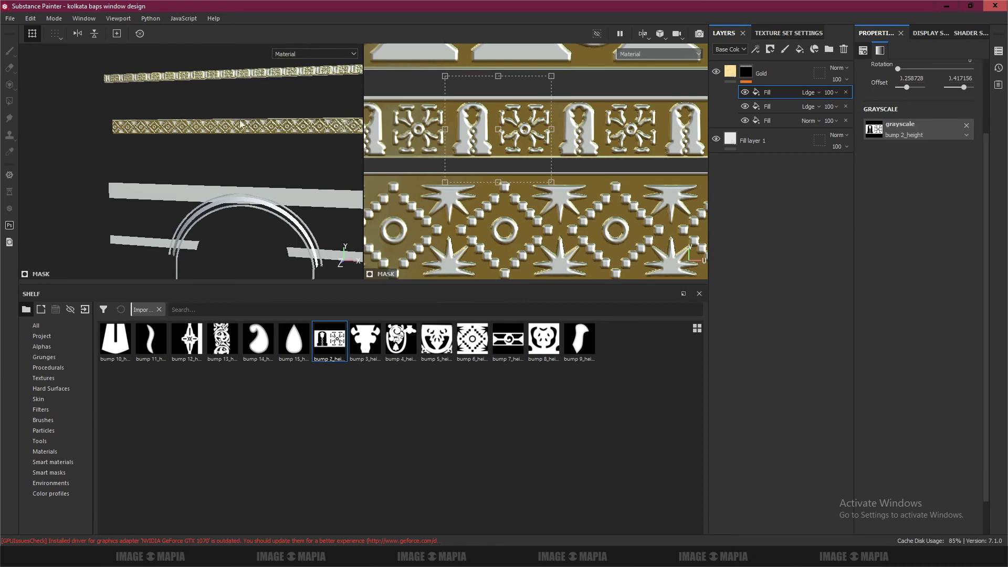
# Enlarge the viewports, then nudge and scale the bump 2 pattern until arches and rosettes fill the strip
pyautogui.moveTo(240, 124); pyautogui.dragTo(260, 191, button='middle')
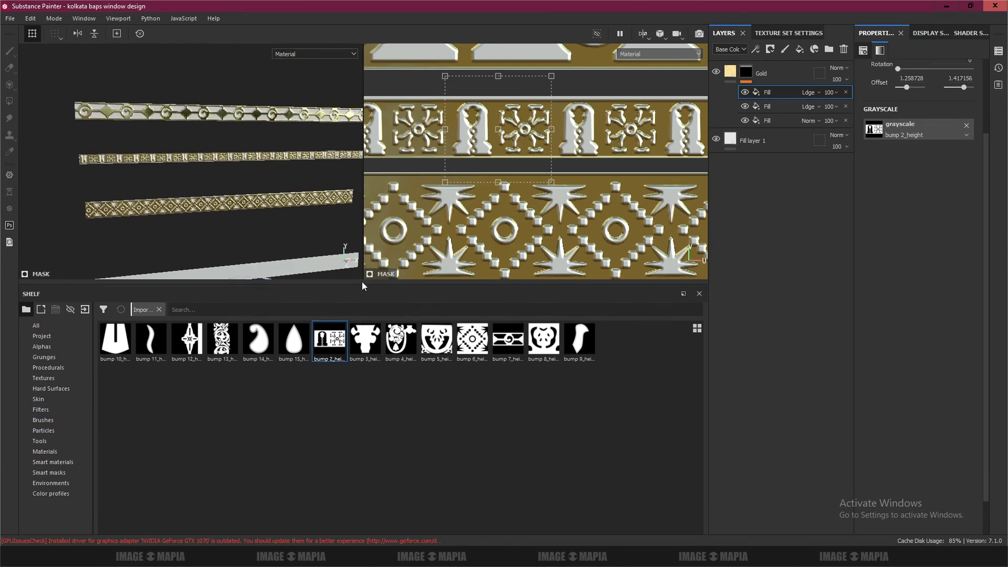
pyautogui.moveTo(361, 285); pyautogui.dragTo(361, 450)
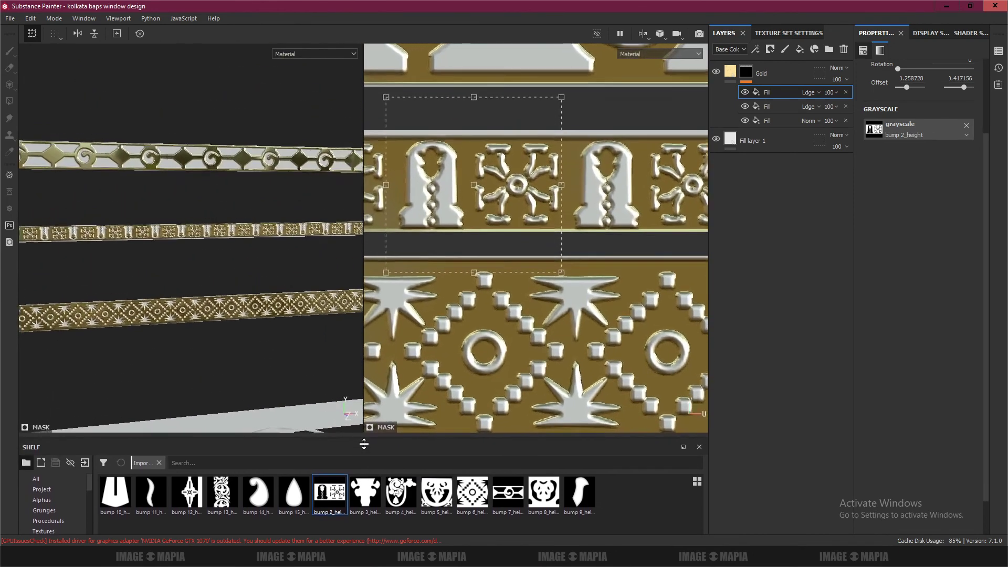
pyautogui.scroll(2, 215, 249)
pyautogui.scroll(2, 219, 243)
pyautogui.scroll(2, 224, 242)
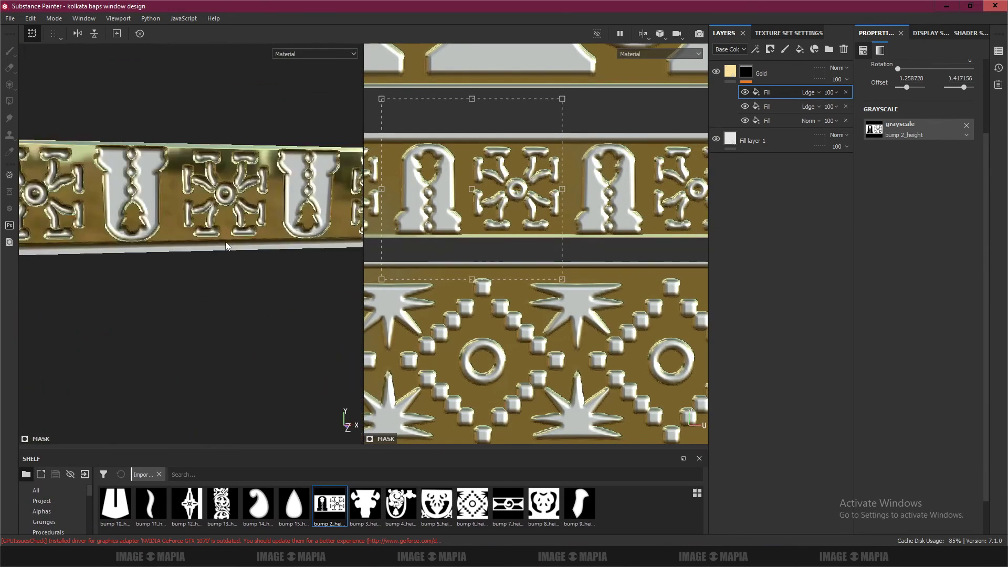
pyautogui.scroll(2, 225, 242)
pyautogui.moveTo(496, 208); pyautogui.dragTo(496, 203)
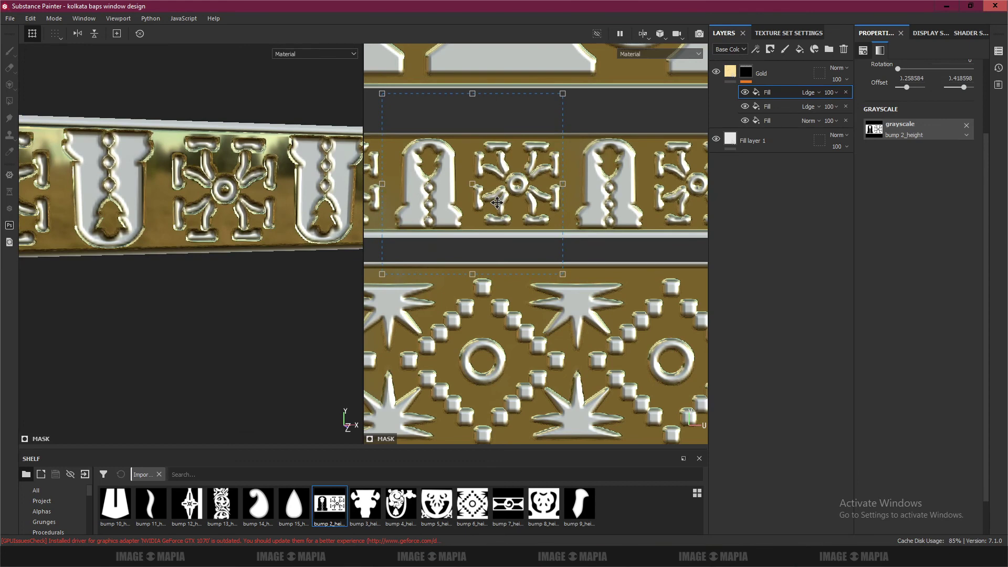
pyautogui.moveTo(496, 202); pyautogui.dragTo(502, 200)
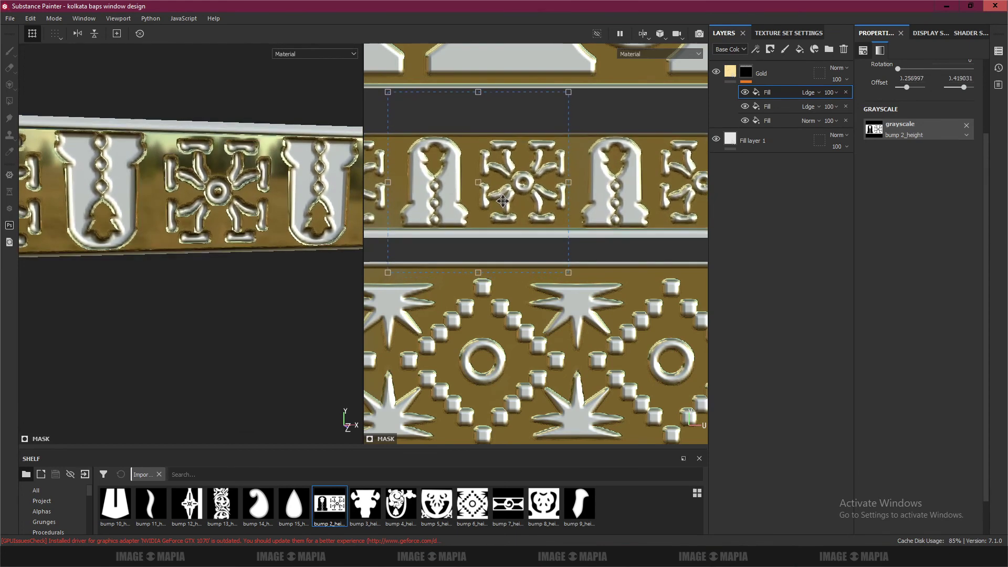
pyautogui.moveTo(391, 272); pyautogui.dragTo(382, 282)
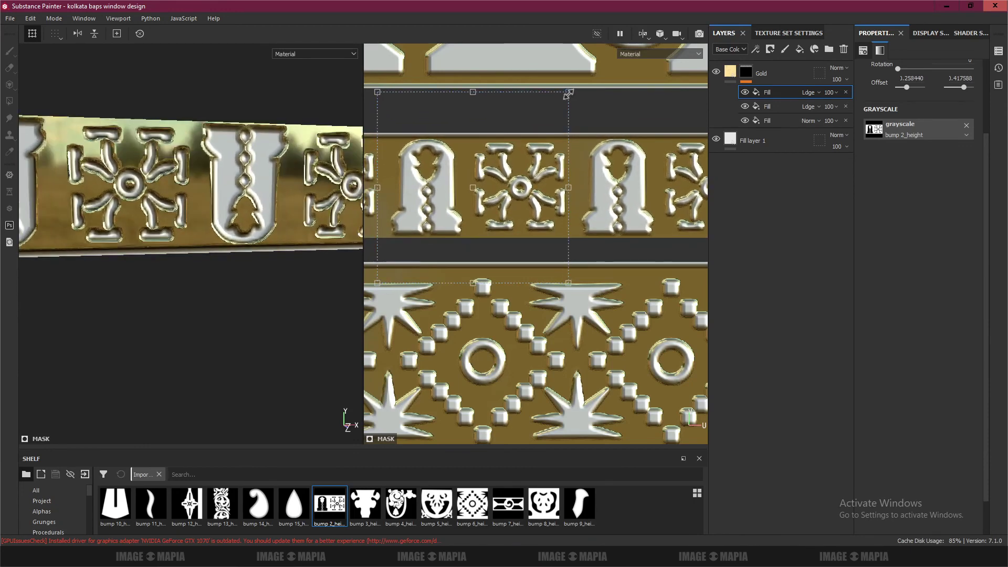
pyautogui.moveTo(569, 93); pyautogui.dragTo(573, 90)
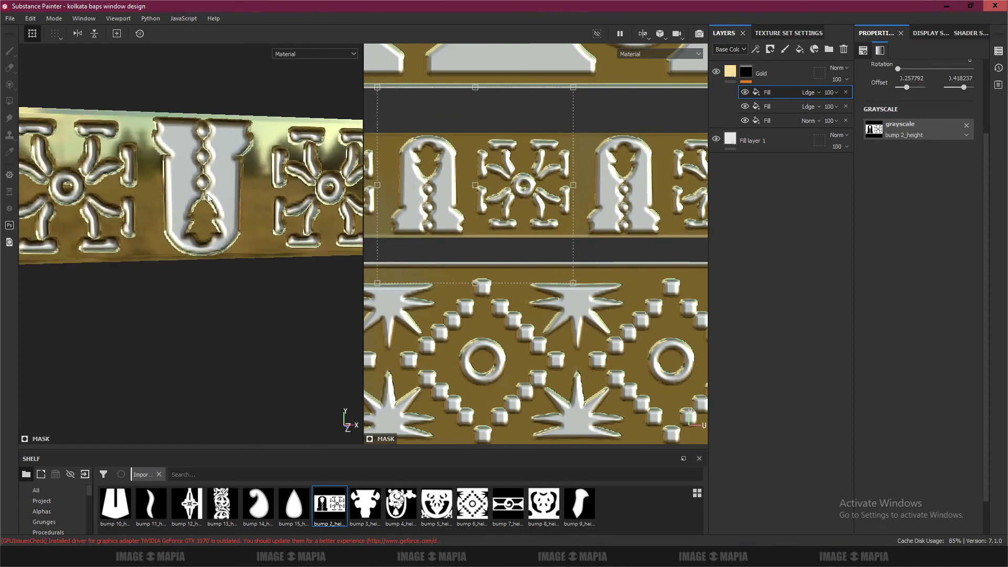
pyautogui.scroll(-3, 349, 416)
pyautogui.keyDown('alt'); pyautogui.moveTo(159, 211); pyautogui.dragTo(134, 201); pyautogui.keyUp('alt')
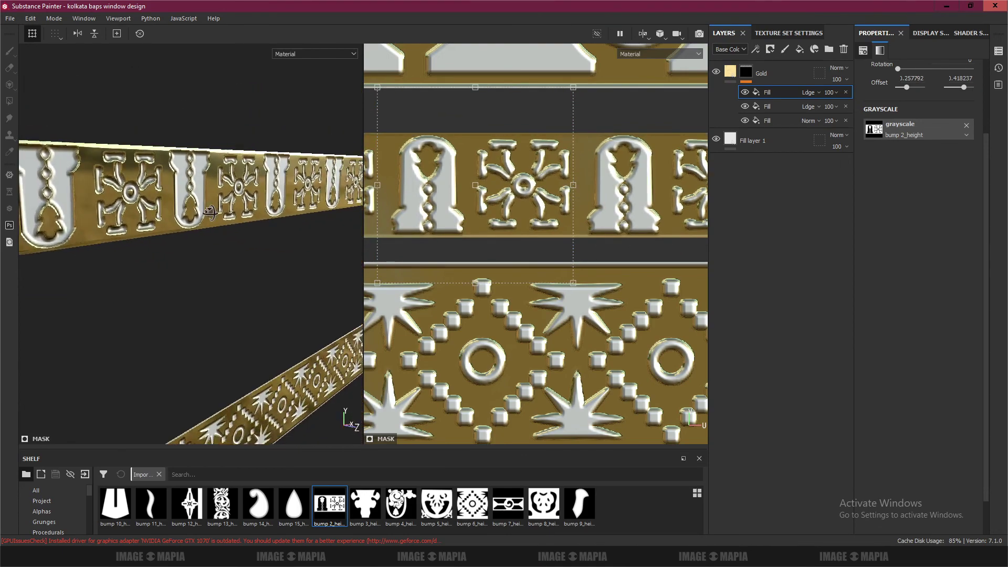
pyautogui.scroll(3, 132, 201)
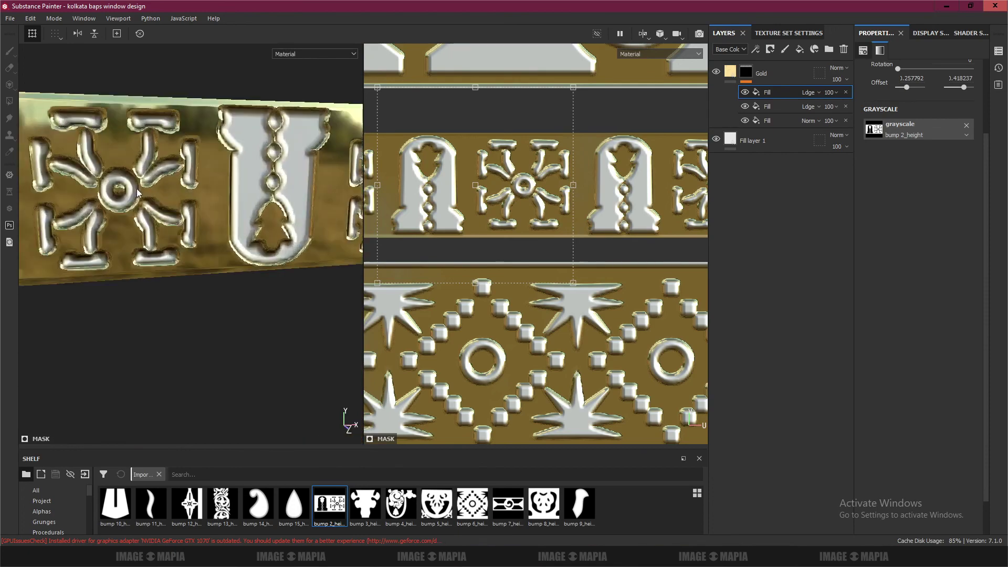
pyautogui.scroll(3, 141, 191)
pyautogui.scroll(-2, 141, 188)
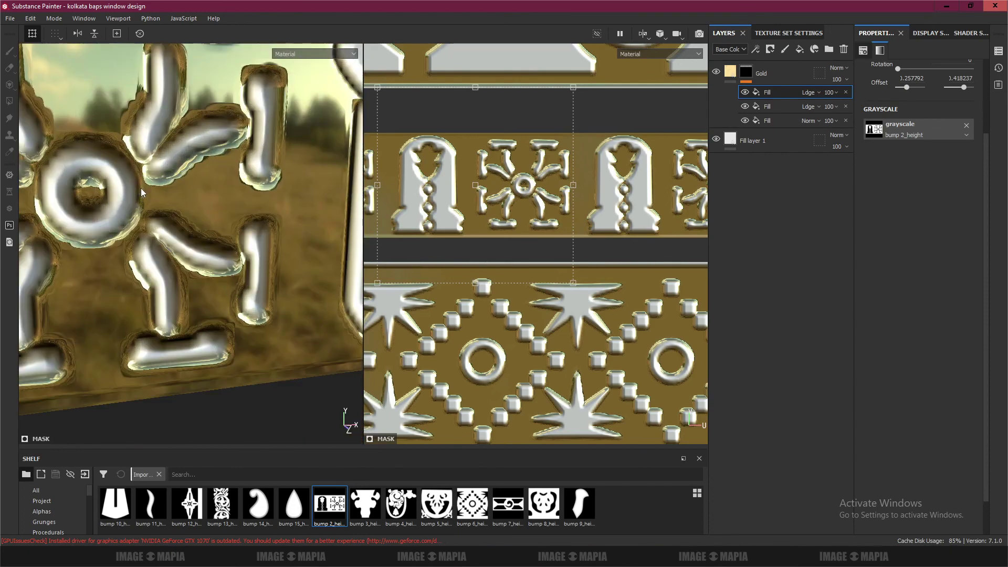
pyautogui.scroll(-3, 140, 188)
pyautogui.scroll(-2, 141, 189)
pyautogui.scroll(-3, 142, 192)
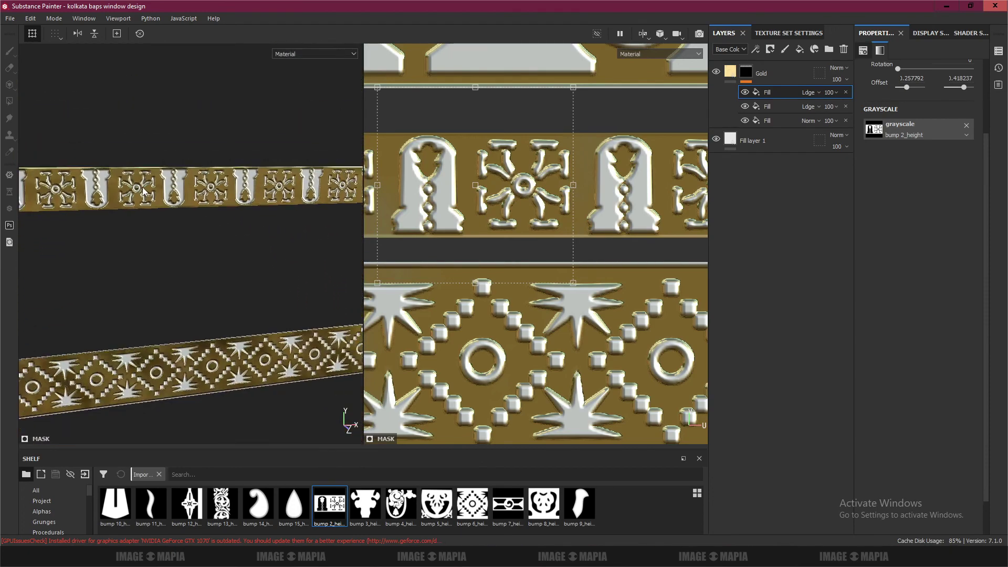
pyautogui.scroll(-3, 141, 192)
pyautogui.scroll(-2, 229, 223)
pyautogui.keyDown('alt'); pyautogui.moveTo(229, 223); pyautogui.dragTo(184, 222); pyautogui.keyUp('alt')
pyautogui.scroll(-2, 184, 222)
pyautogui.keyDown('alt'); pyautogui.moveTo(185, 222); pyautogui.dragTo(332, 237, button='middle'); pyautogui.keyUp('alt')
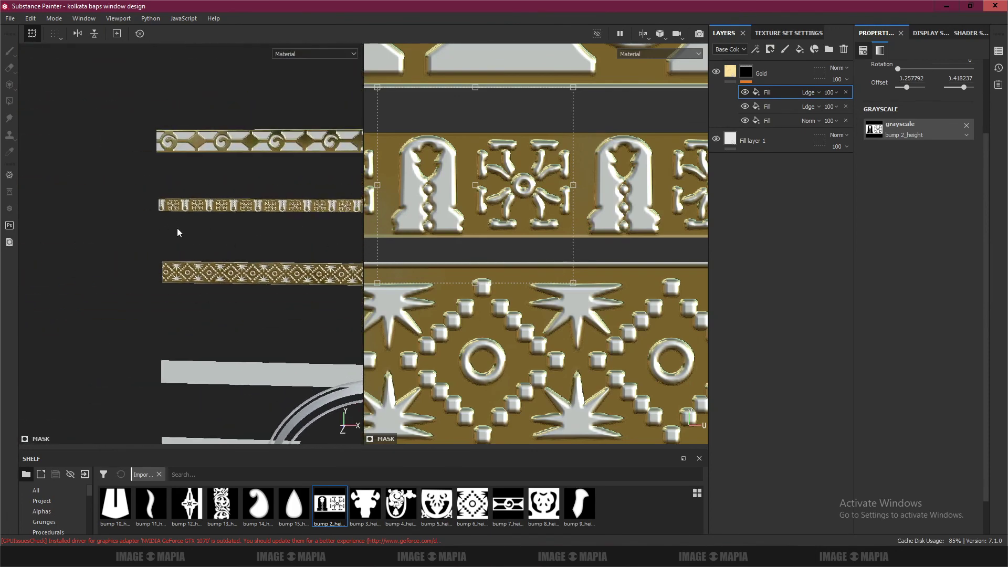
pyautogui.scroll(2, 178, 228)
pyautogui.moveTo(117, 209)
pyautogui.keyDown('alt'); pyautogui.mouseDown()
pyautogui.moveTo(290, 218)
pyautogui.moveTo(74, 218)
pyautogui.mouseUp(); pyautogui.keyUp('alt')
pyautogui.scroll(2, 209, 212)
pyautogui.keyDown('alt'); pyautogui.moveTo(209, 212); pyautogui.dragTo(247, 244); pyautogui.keyUp('alt')
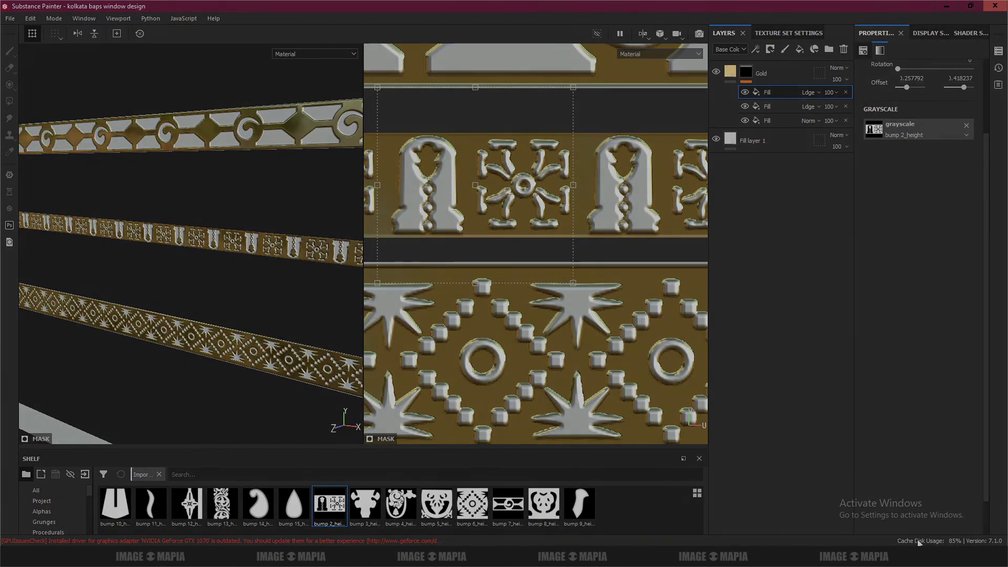